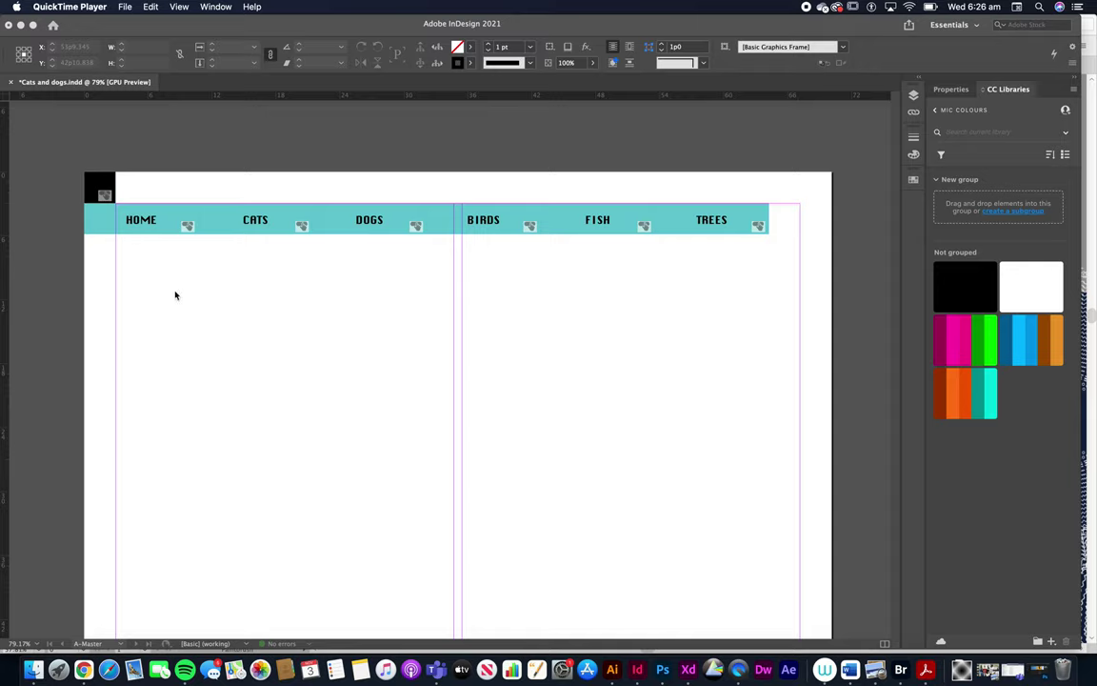
# Step: Inspect the nav-bar buttons by selecting HOME, DOGS, FISH and TREES in various combinations
pyautogui.click(105, 194)
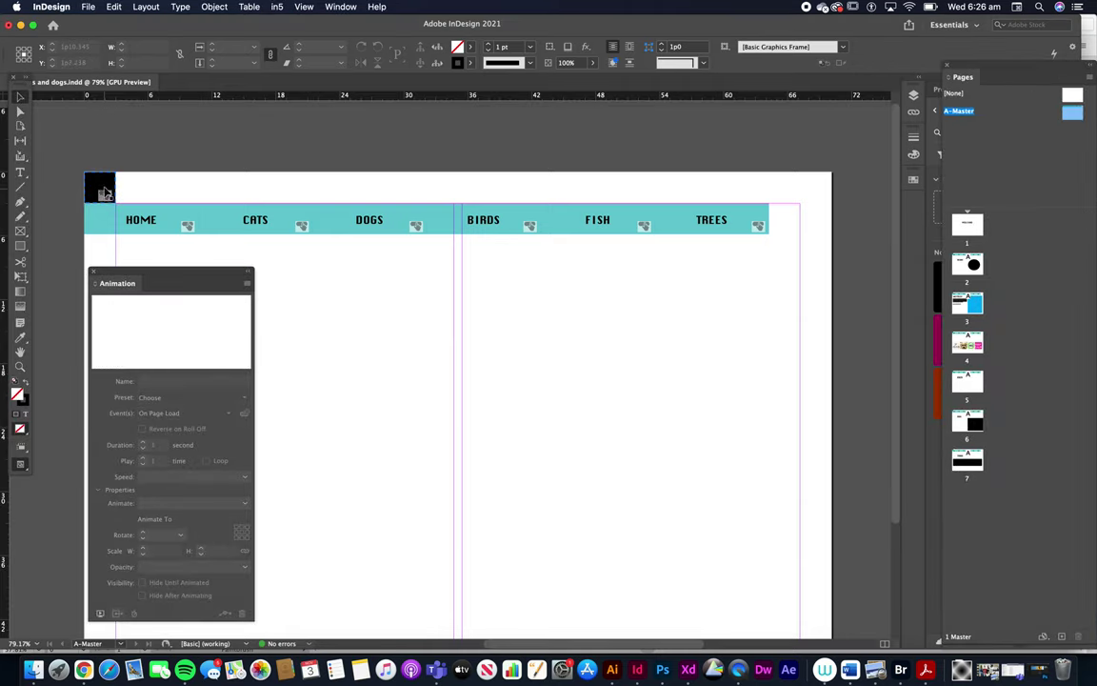
pyautogui.moveTo(135, 275); pyautogui.dragTo(703, 340)
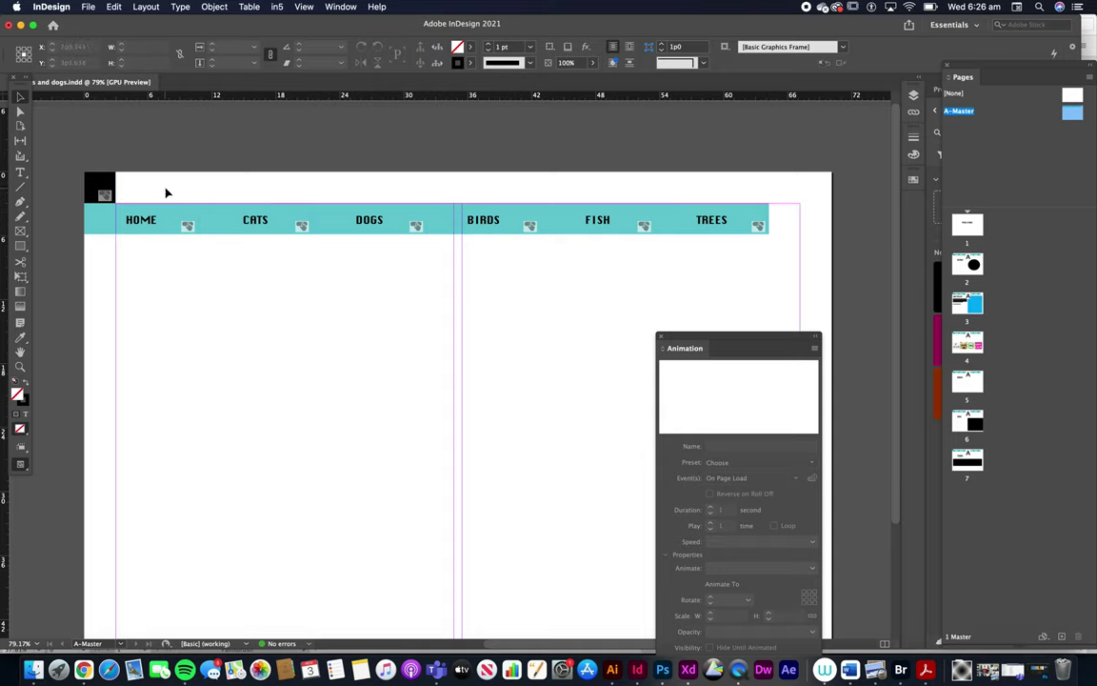
pyautogui.click(158, 226)
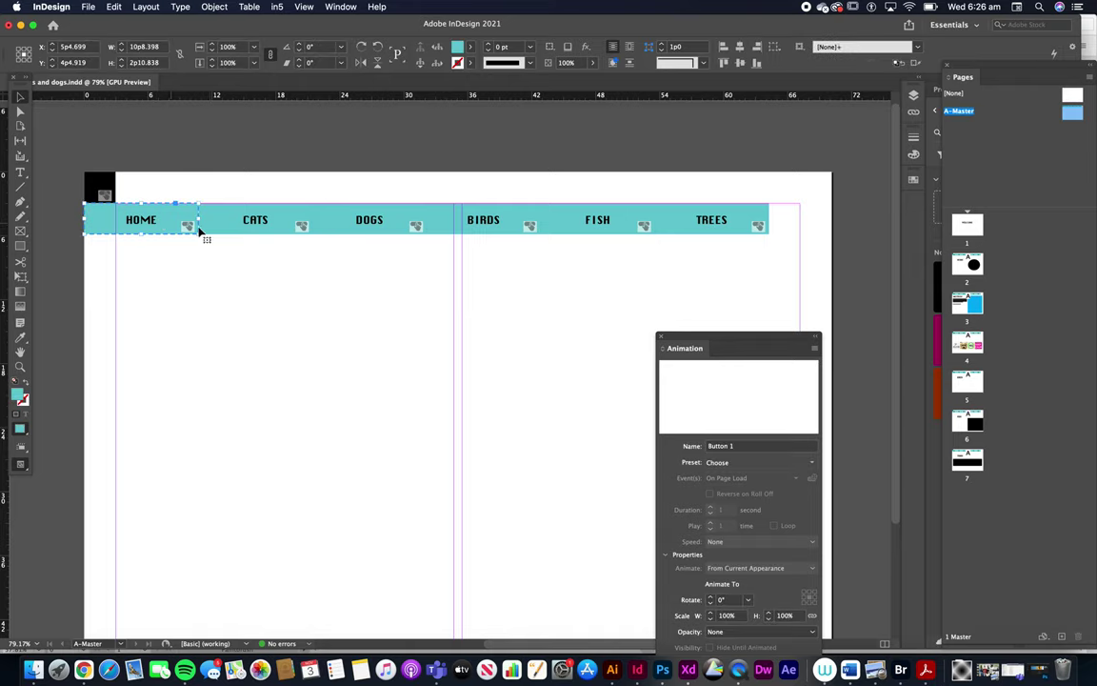
pyautogui.click(338, 232)
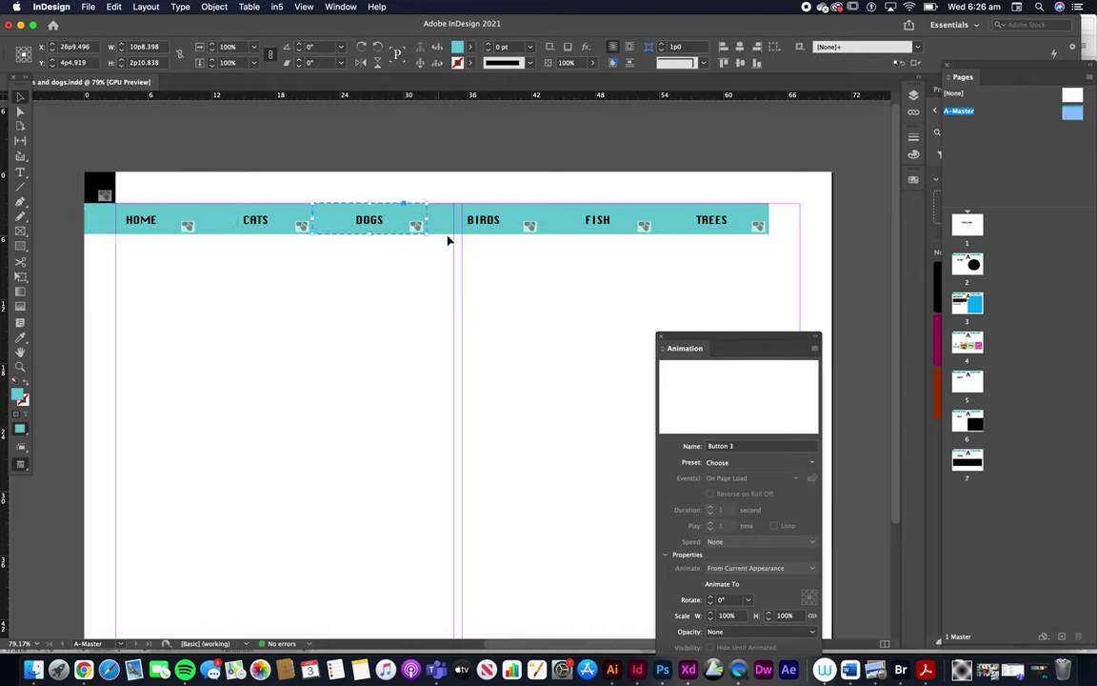
pyautogui.click(602, 236)
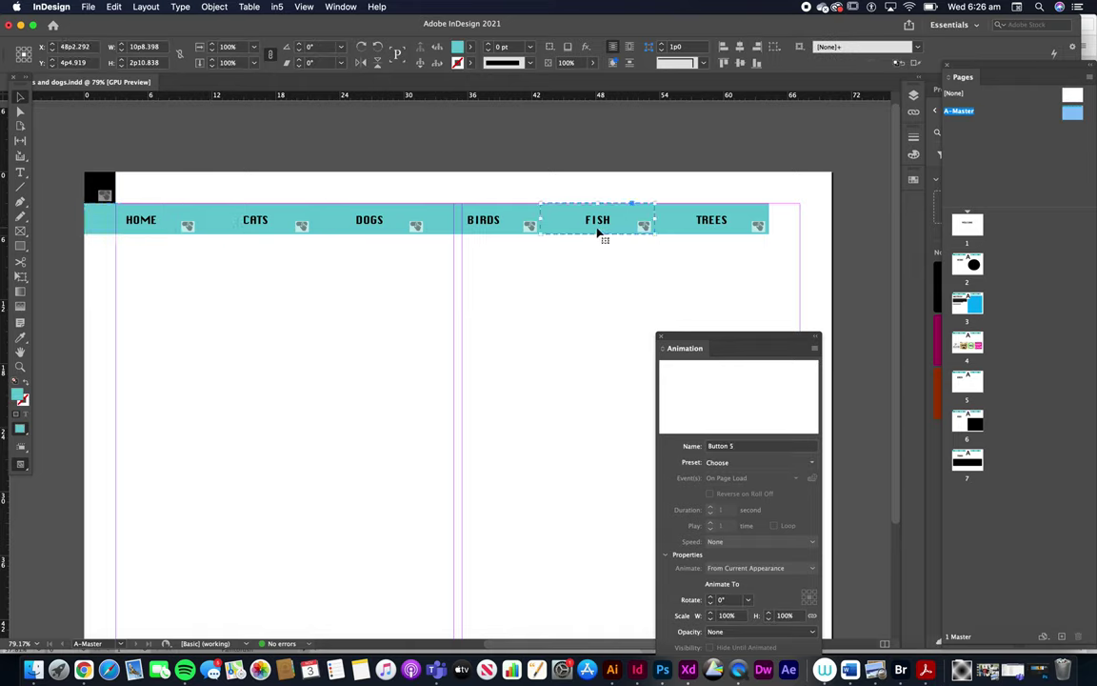
pyautogui.click(694, 231)
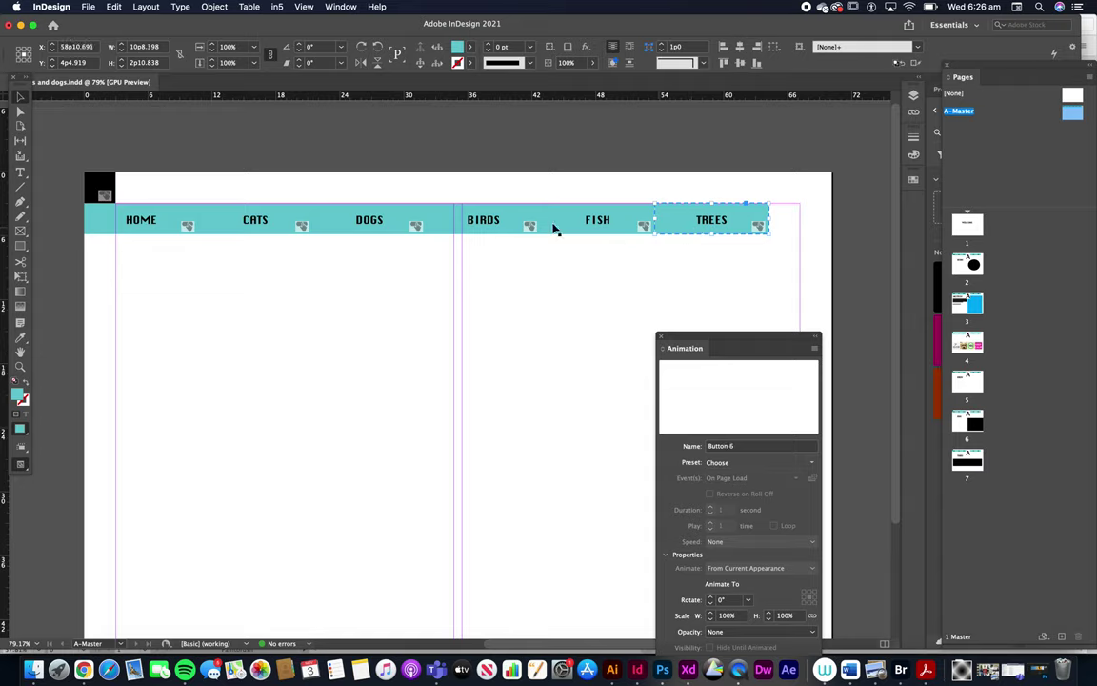
pyautogui.keyDown('shift'); pyautogui.click(610, 228); pyautogui.keyUp('shift')
pyautogui.click(696, 229)
pyautogui.keyDown('shift'); pyautogui.click(188, 223); pyautogui.keyUp('shift')
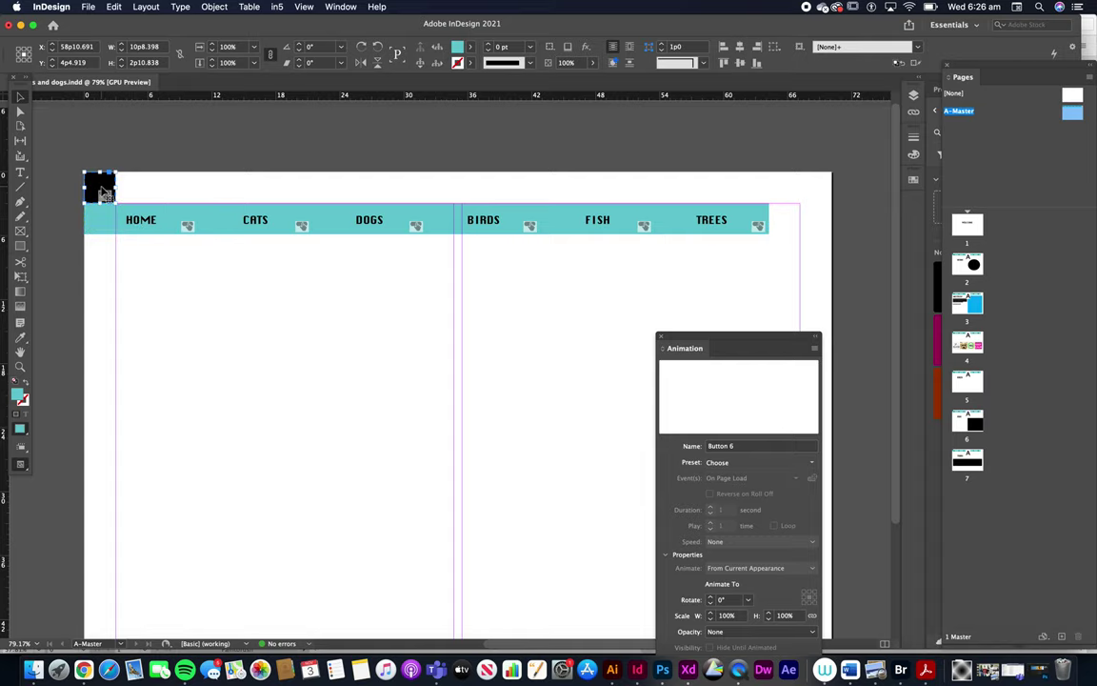
# Step: Check the black box at the top-left by selecting it, then clear the selection
pyautogui.click(101, 191)
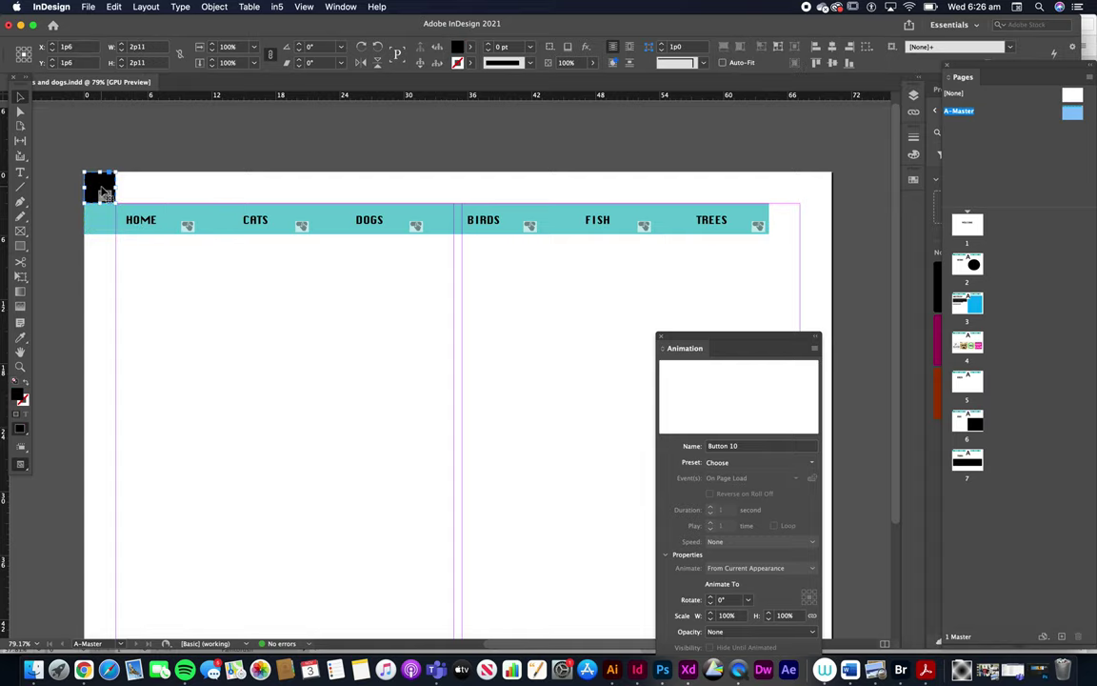
pyautogui.click(139, 185)
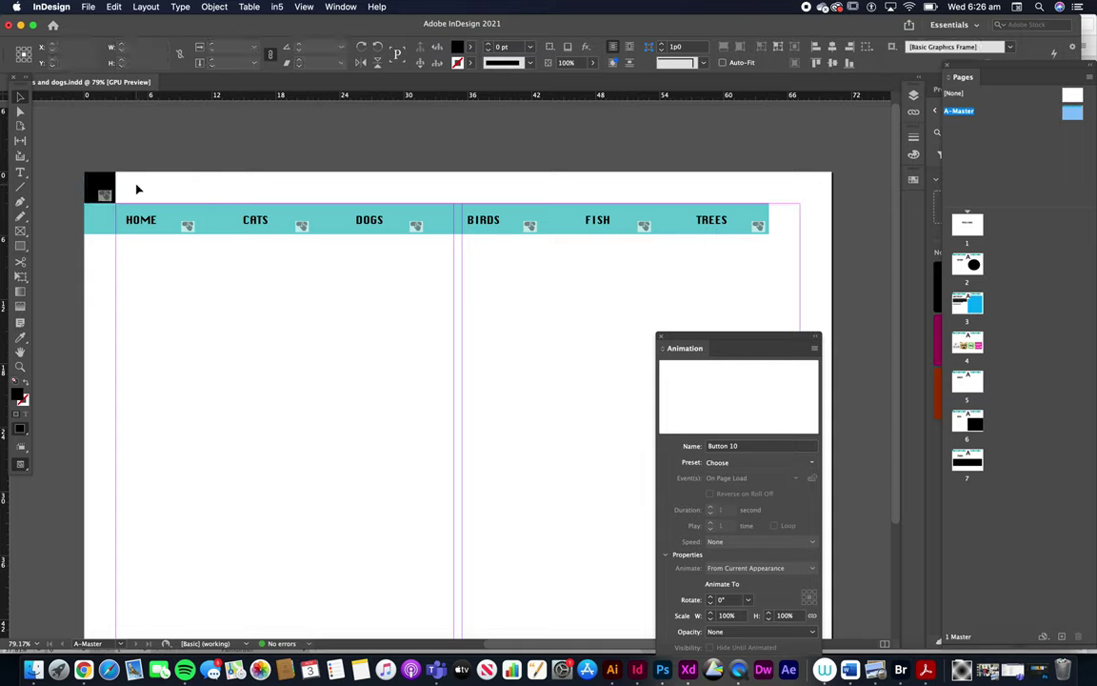
pyautogui.click(101, 191)
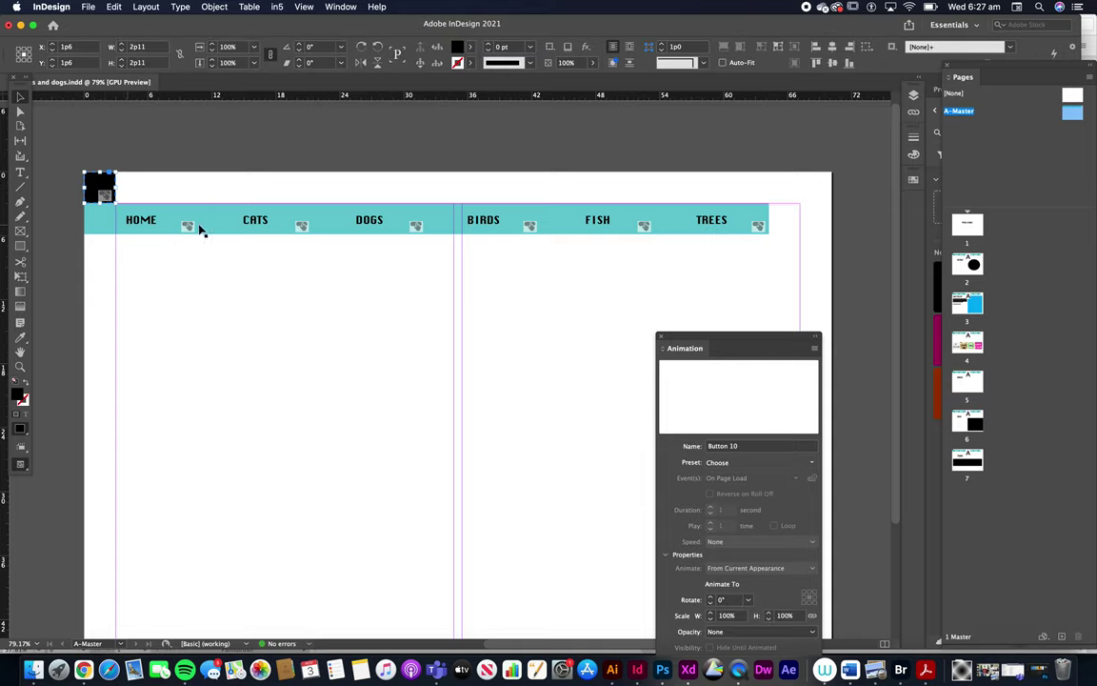
pyautogui.click(489, 311)
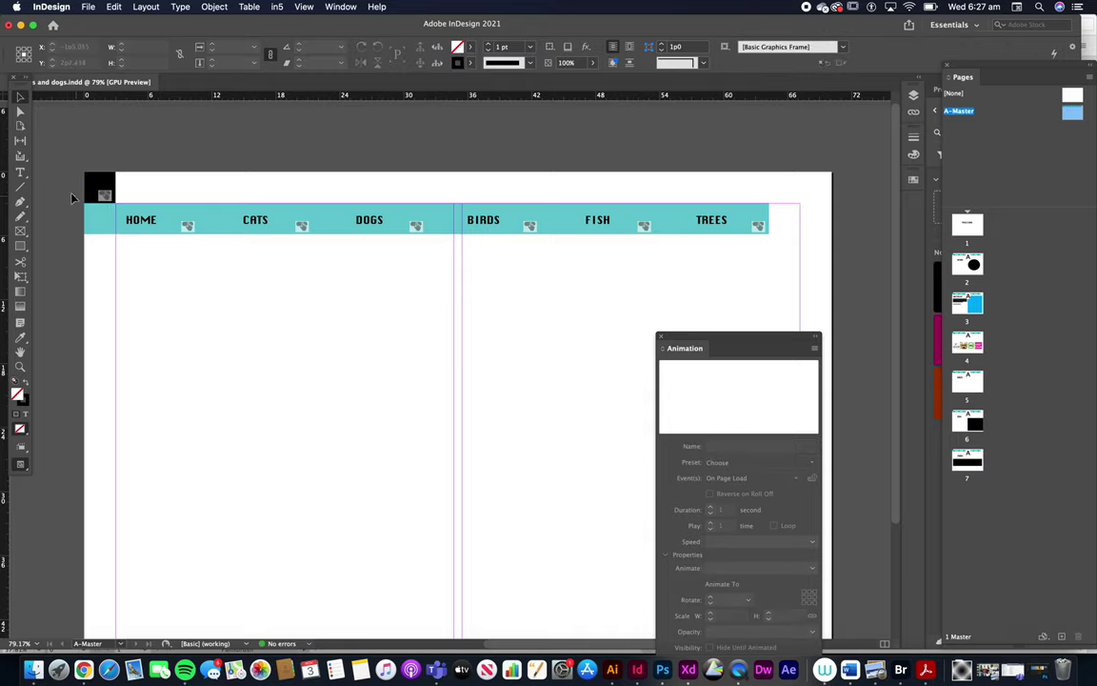
# Step: Give the six nav buttons Fly in from Top, 0.125 s duration, Ease Out speed, Opacity None
pyautogui.moveTo(67, 219); pyautogui.dragTo(787, 261)
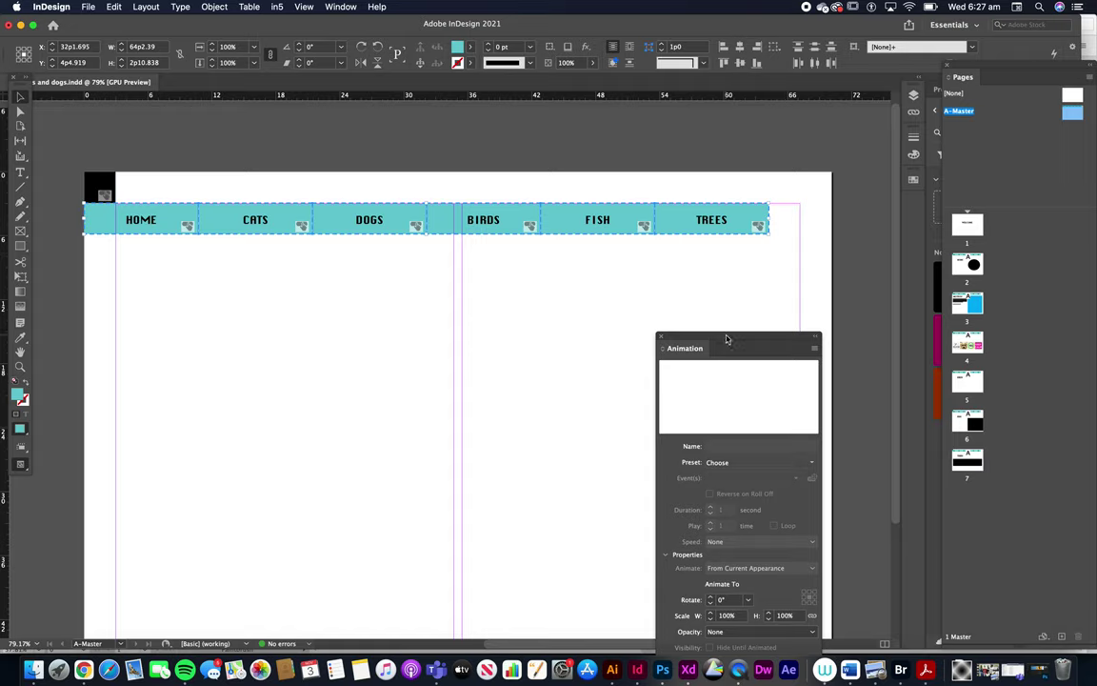
pyautogui.moveTo(727, 340); pyautogui.dragTo(701, 164)
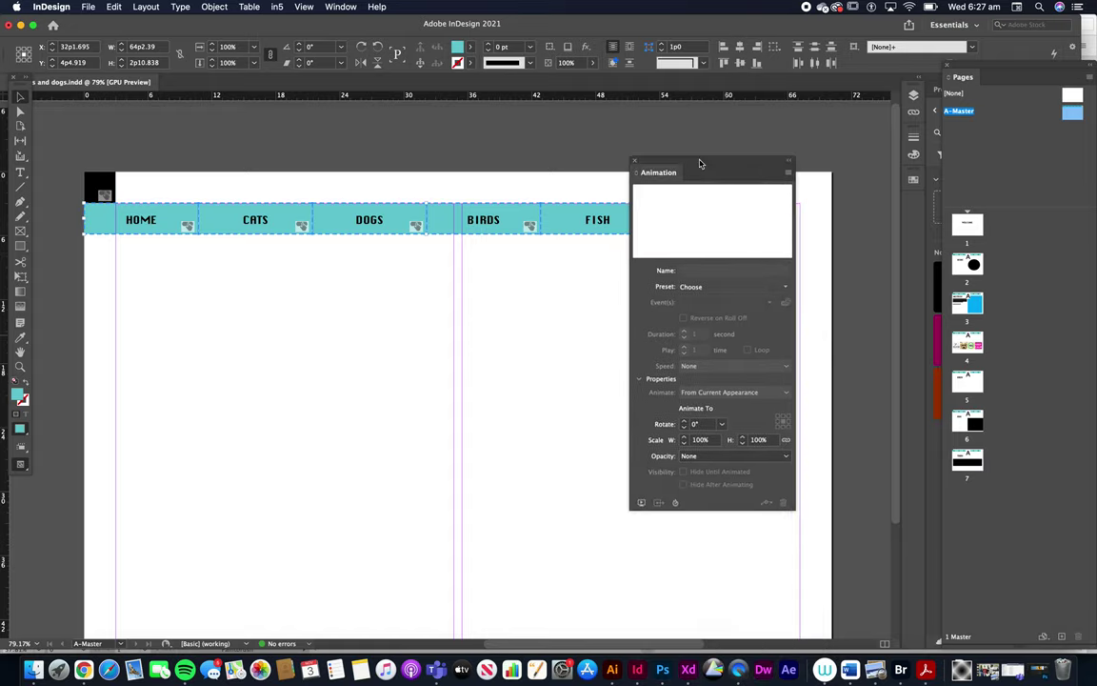
pyautogui.click(786, 287)
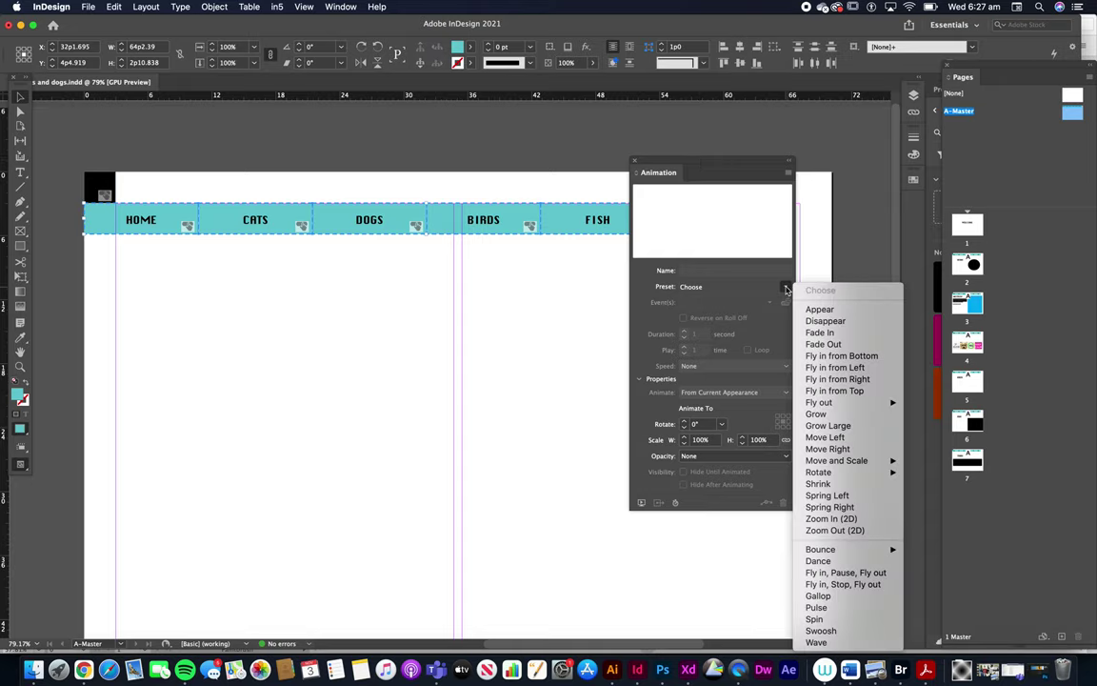
pyautogui.click(825, 390)
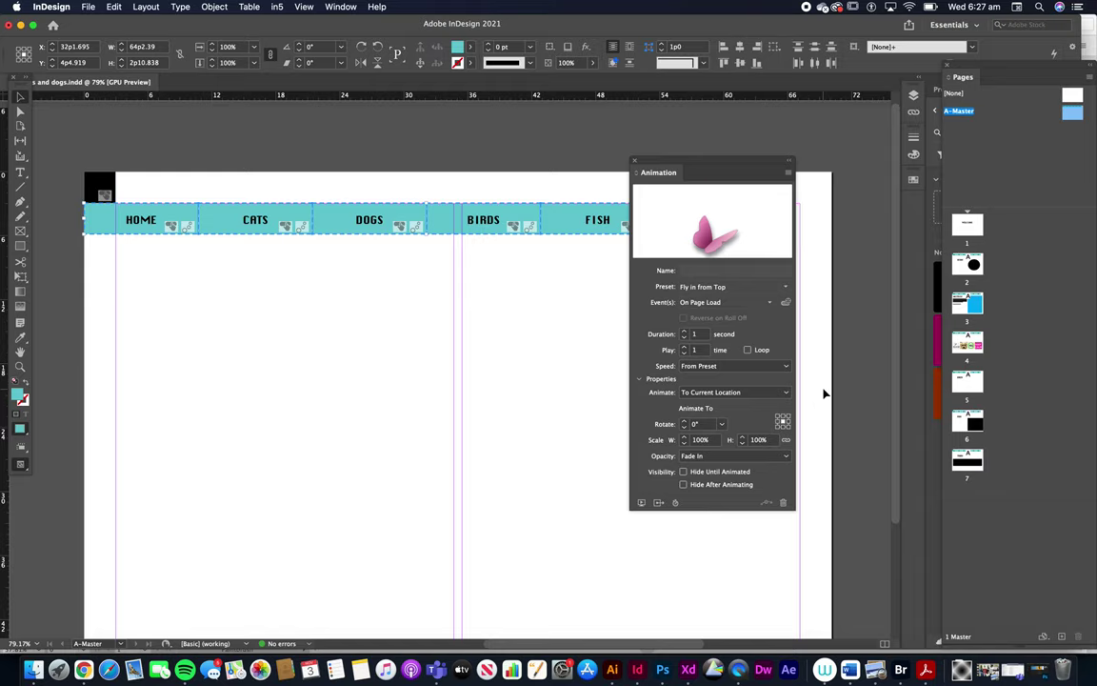
pyautogui.click(683, 337)
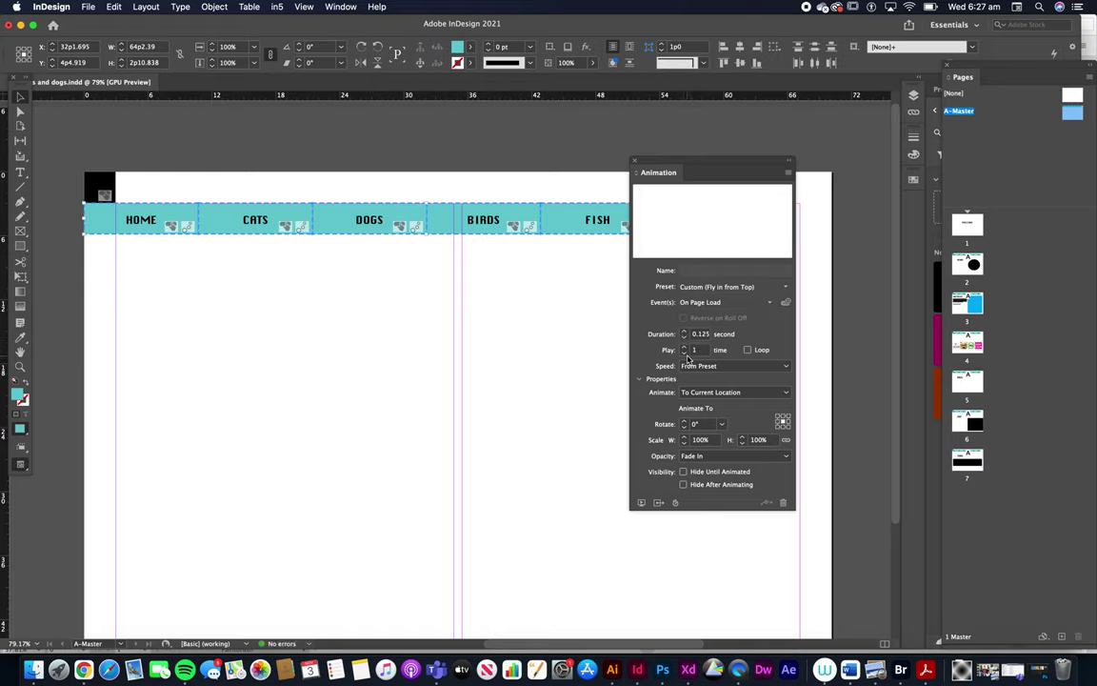
pyautogui.click(710, 367)
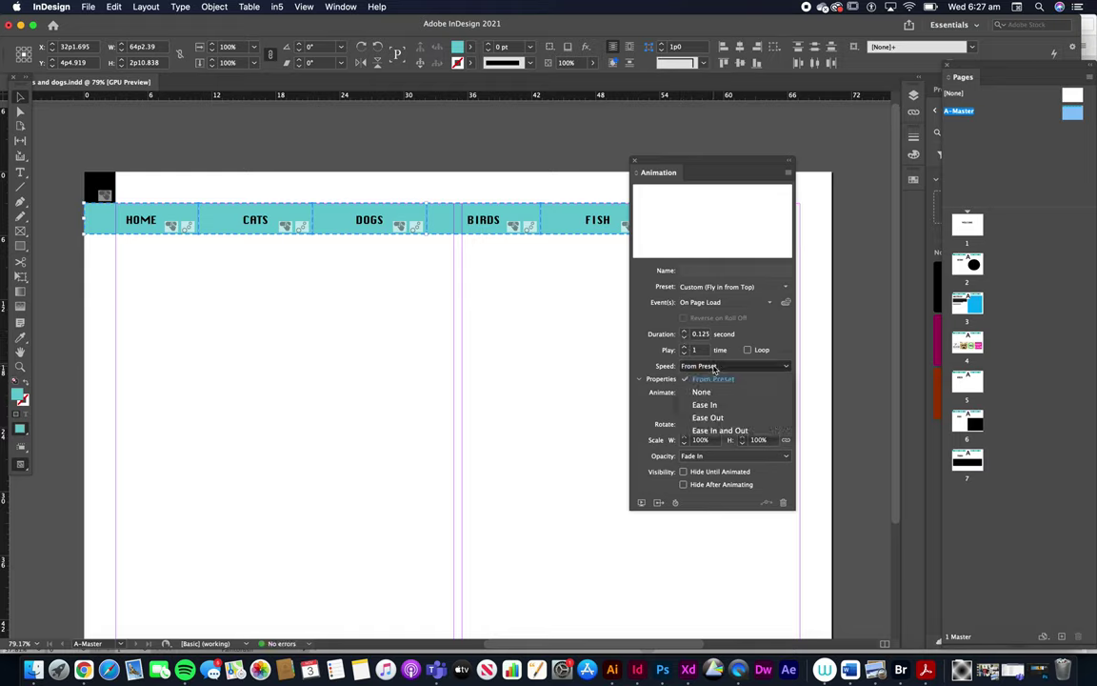
pyautogui.click(710, 418)
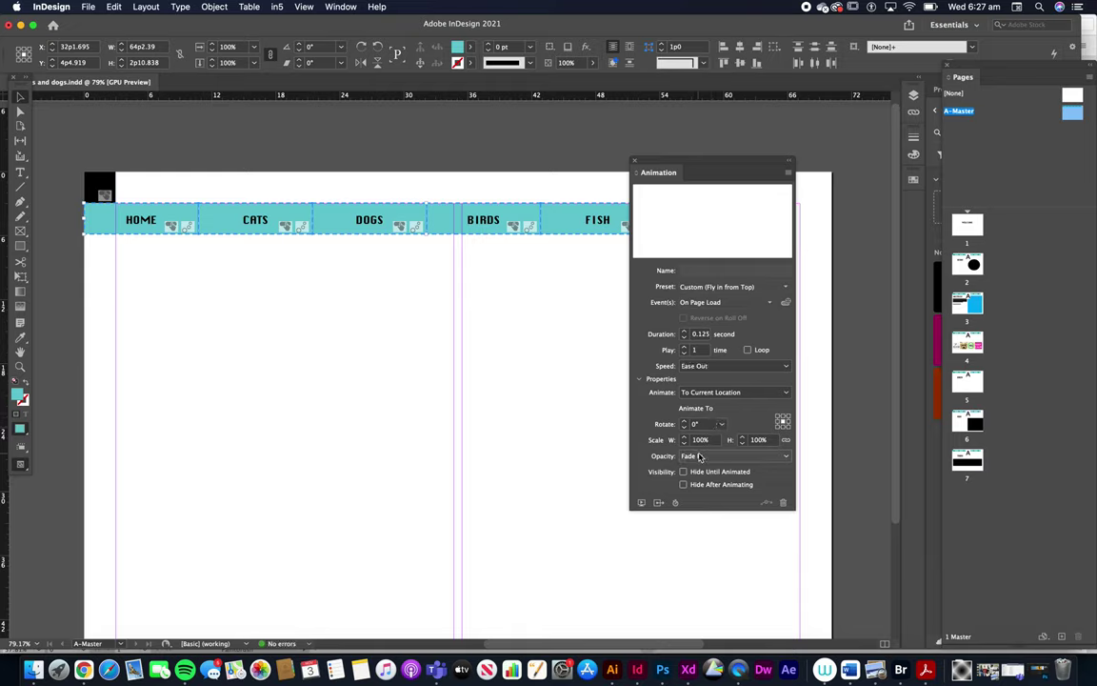
pyautogui.click(701, 457)
pyautogui.click(702, 469)
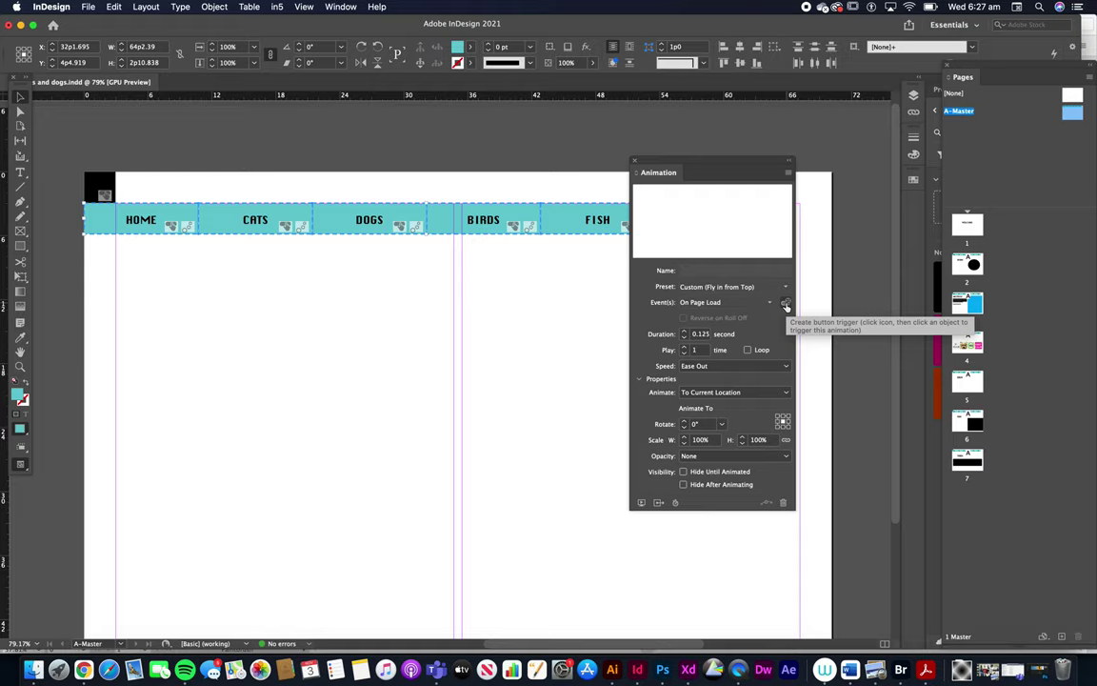
# Step: Make the black top-left box a trigger button for the nav animations, then reselect it to verify
pyautogui.click(786, 304)
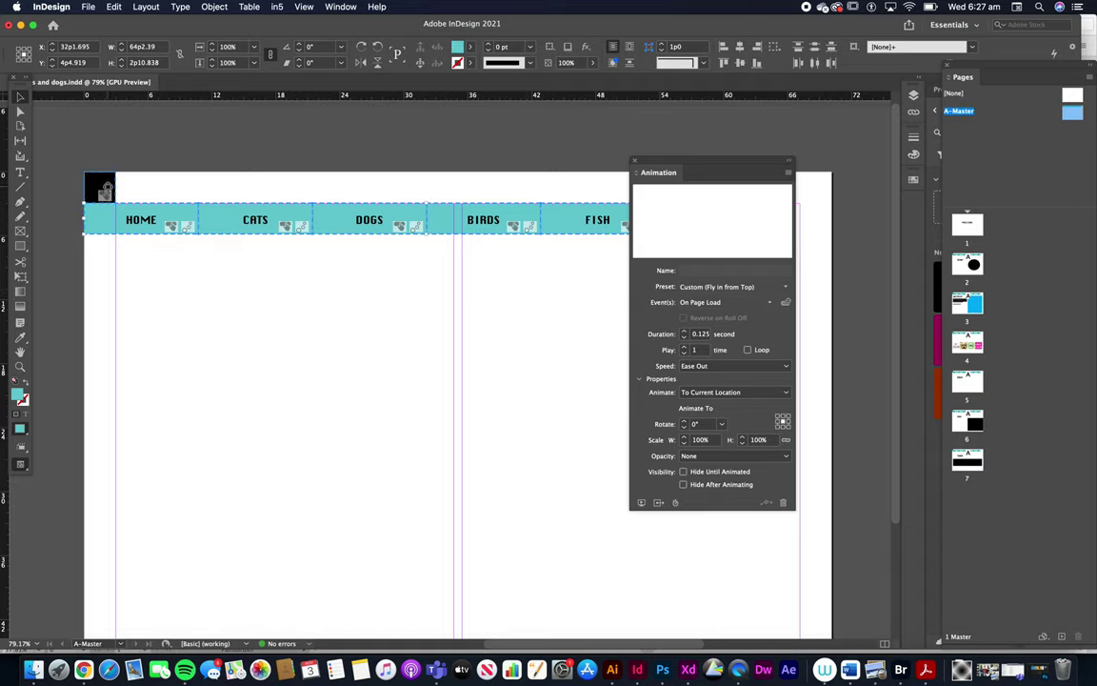
pyautogui.click(101, 186)
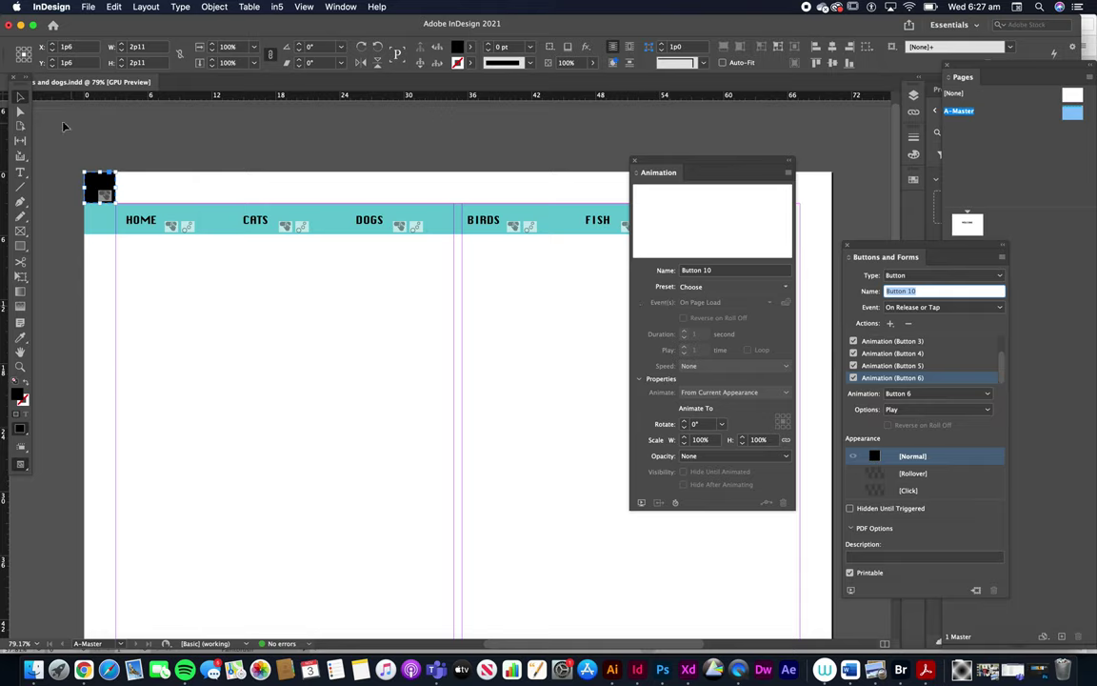
pyautogui.click(139, 155)
pyautogui.click(108, 188)
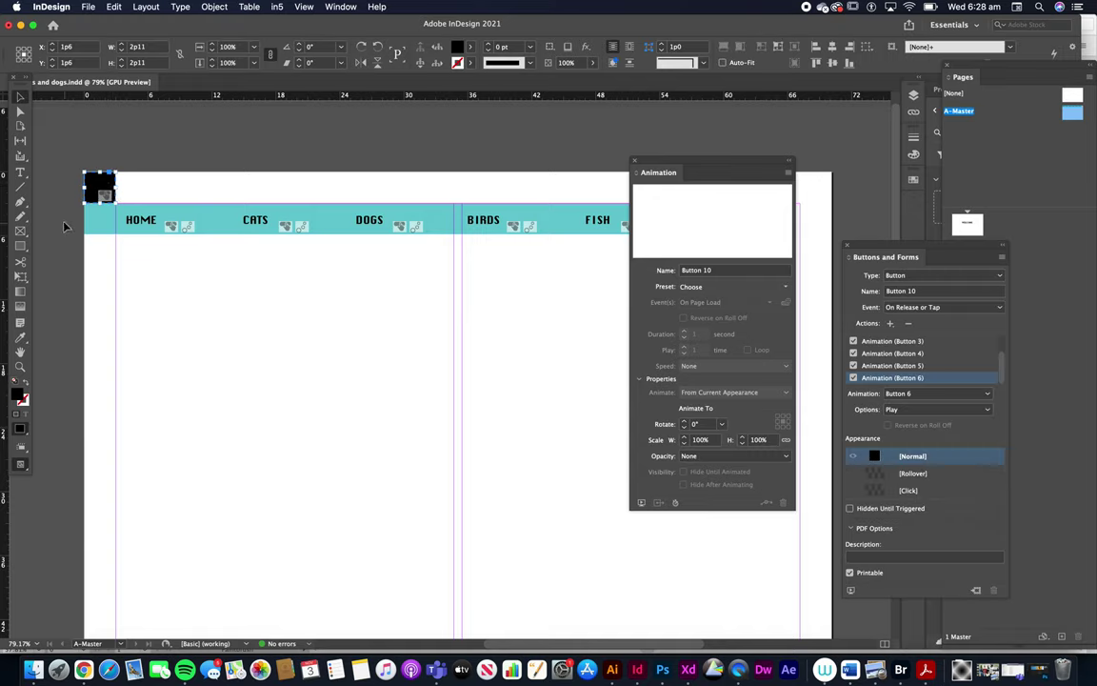
# Step: Remove On Page Load from the nav-bar animation's events so it plays only on release
pyautogui.moveTo(638, 174); pyautogui.dragTo(438, 298)
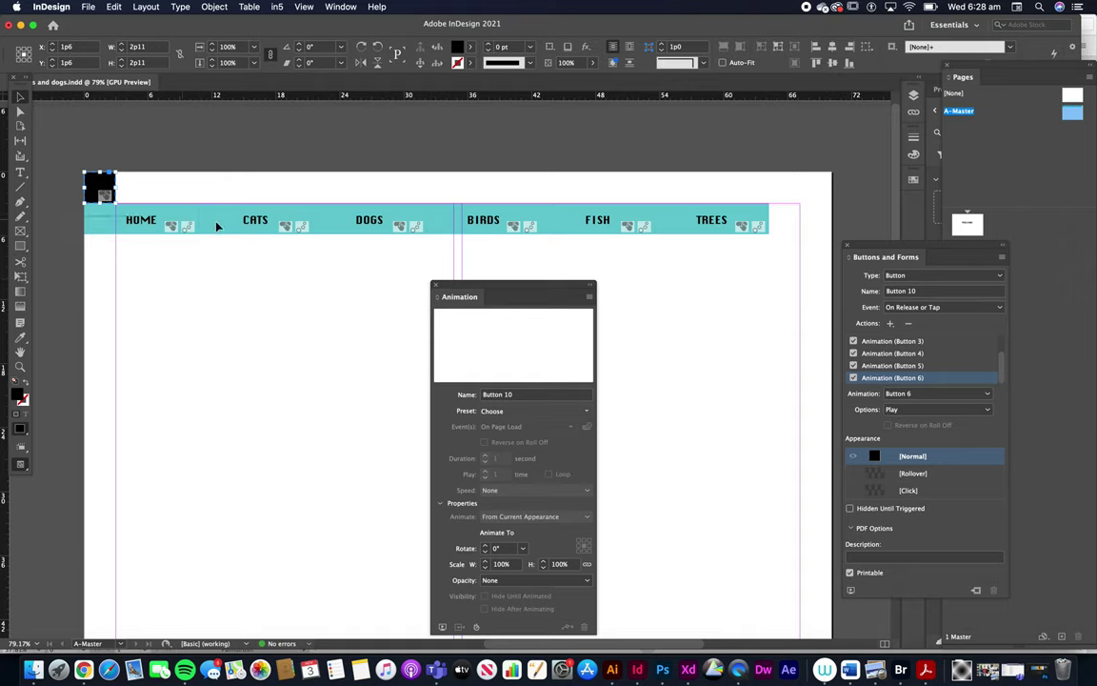
pyautogui.moveTo(76, 193); pyautogui.dragTo(809, 238)
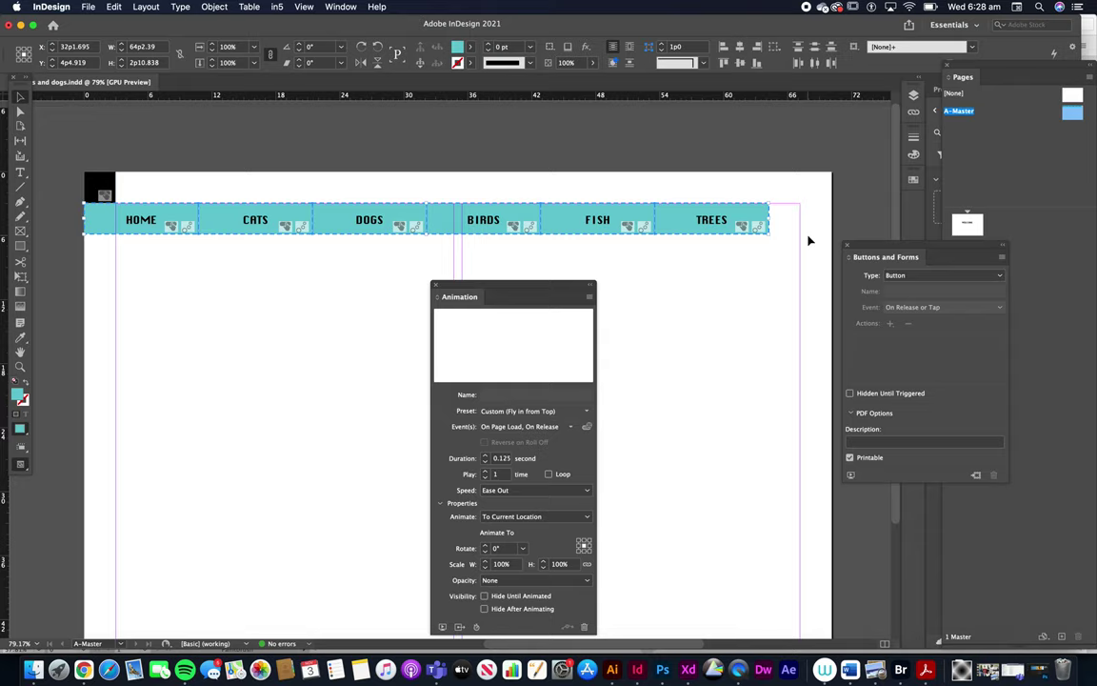
pyautogui.moveTo(515, 285); pyautogui.dragTo(517, 262)
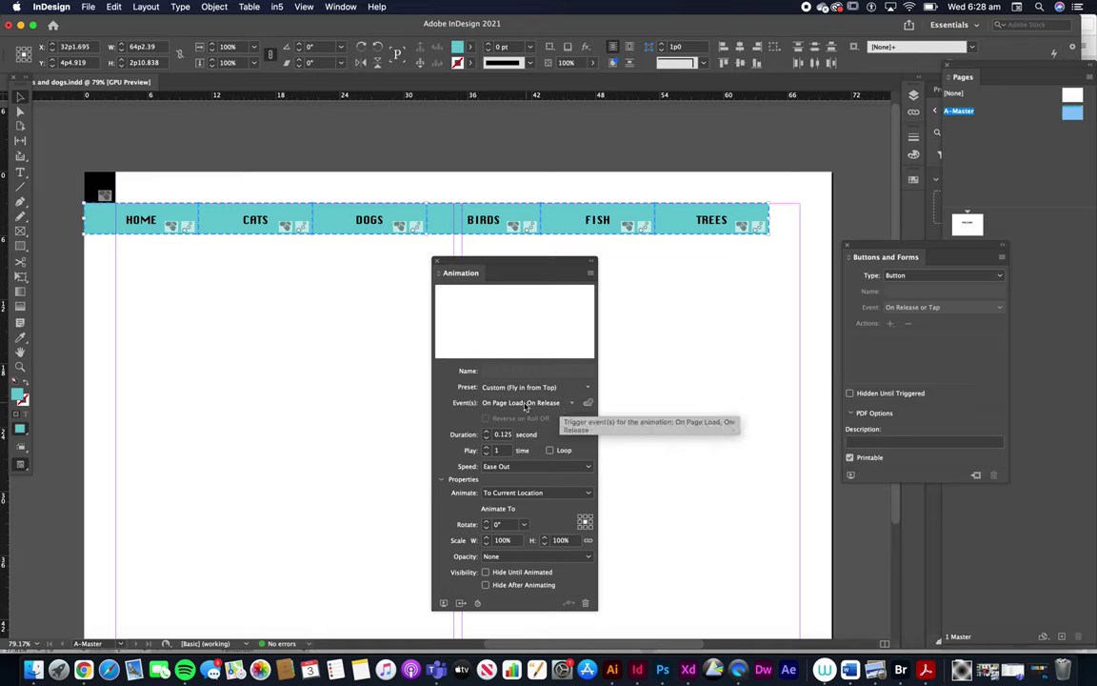
pyautogui.click(573, 405)
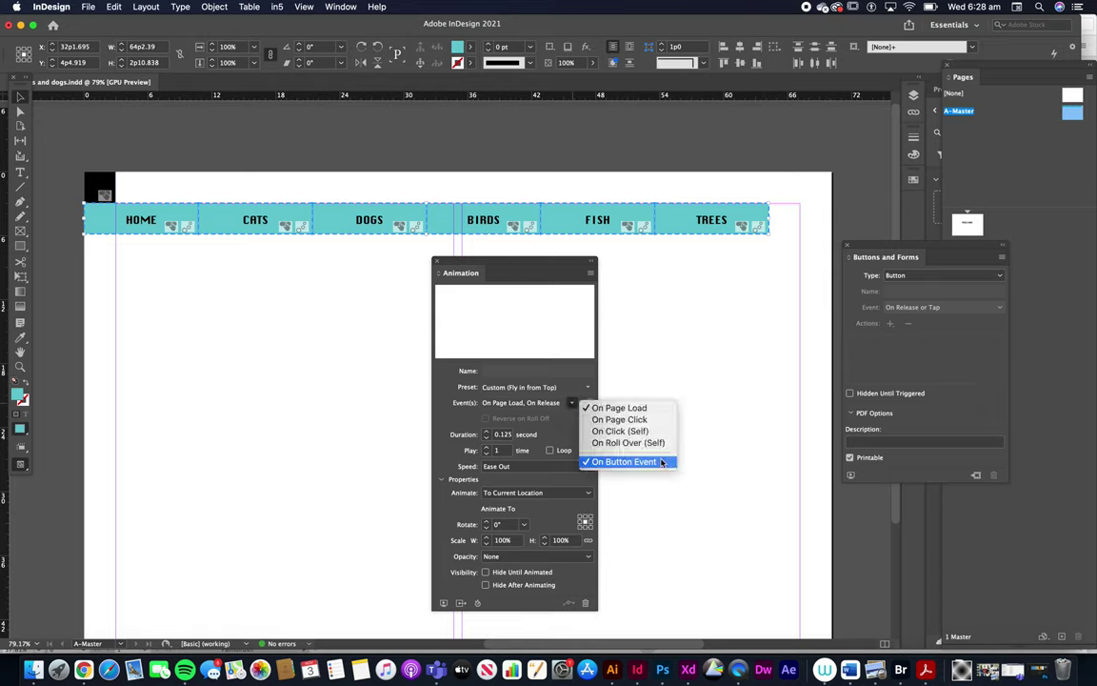
pyautogui.click(620, 408)
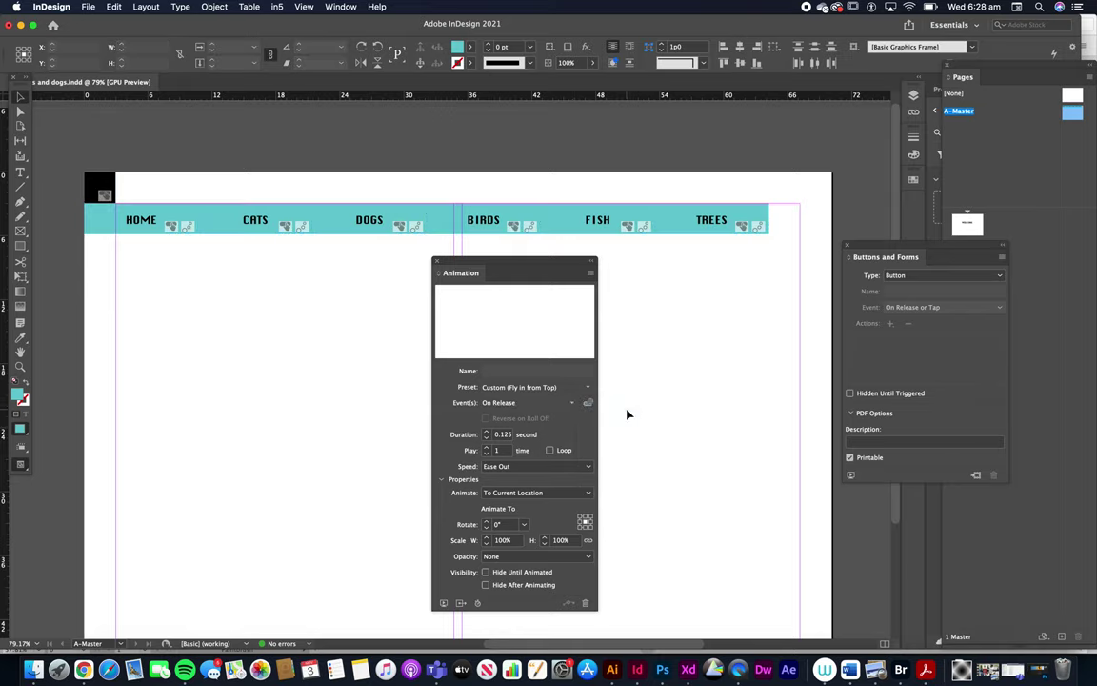
pyautogui.click(628, 414)
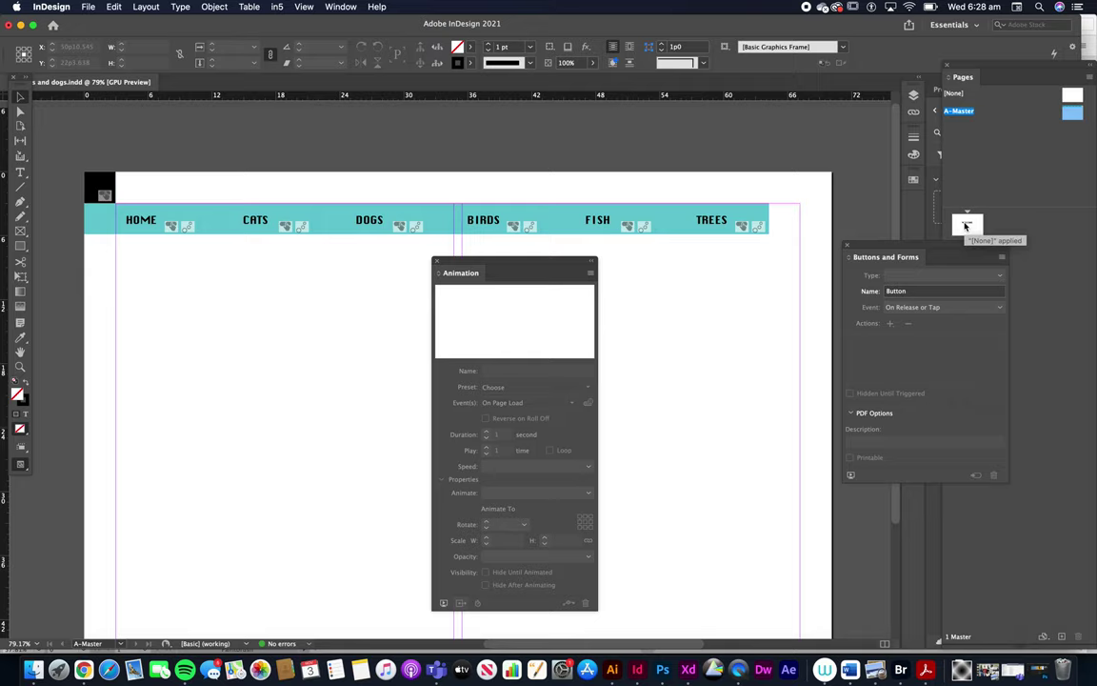
# Step: Go to page 2 and open its EPUB Interactivity Preview
pyautogui.doubleClick(967, 224)
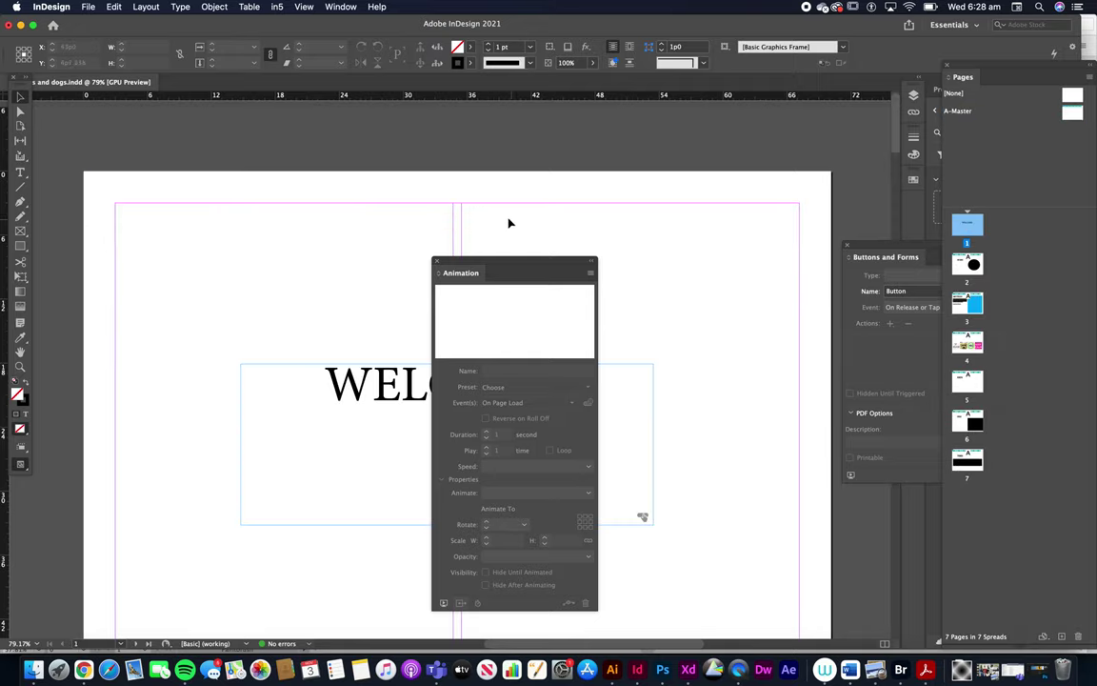
pyautogui.doubleClick(967, 264)
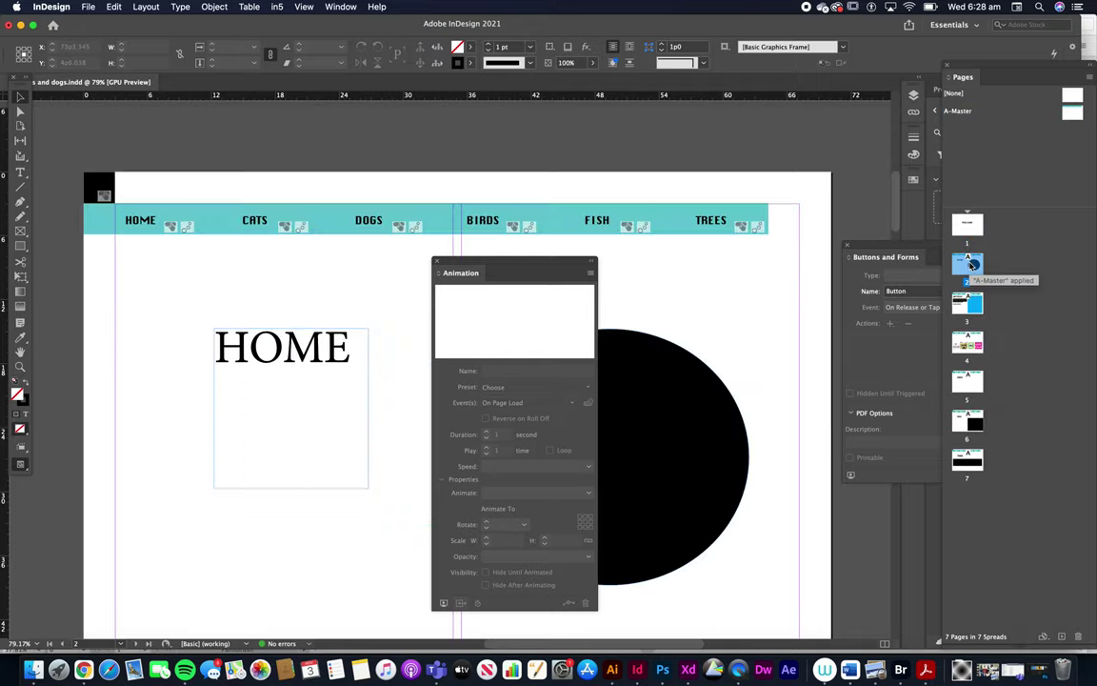
pyautogui.moveTo(515, 264); pyautogui.dragTo(709, 247)
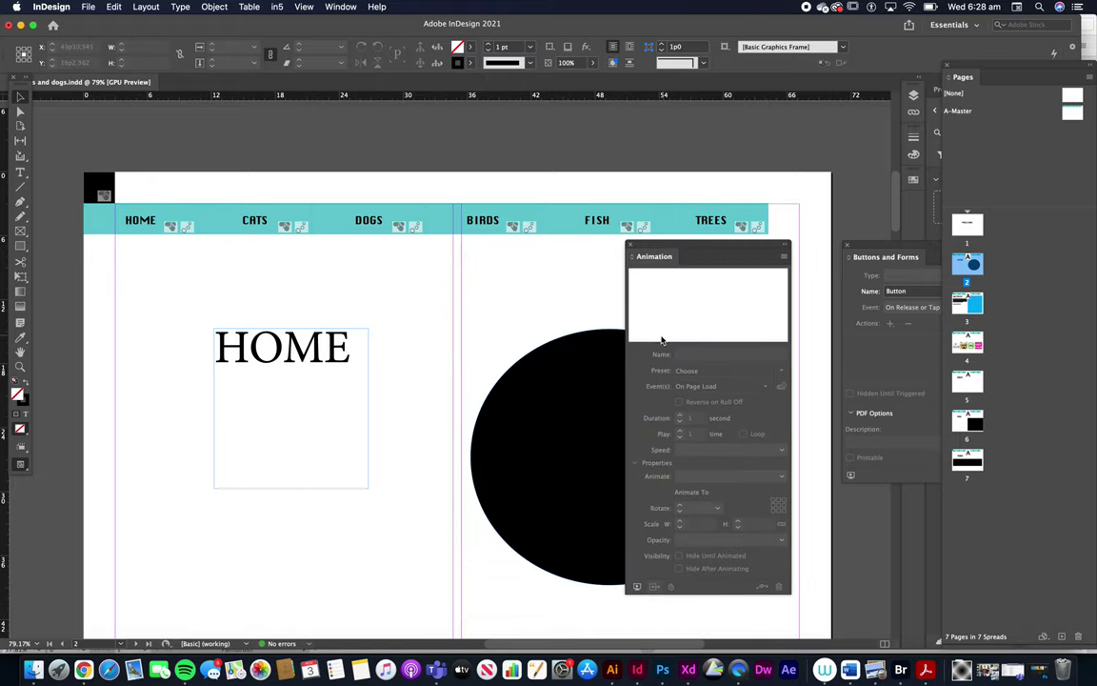
pyautogui.click(638, 588)
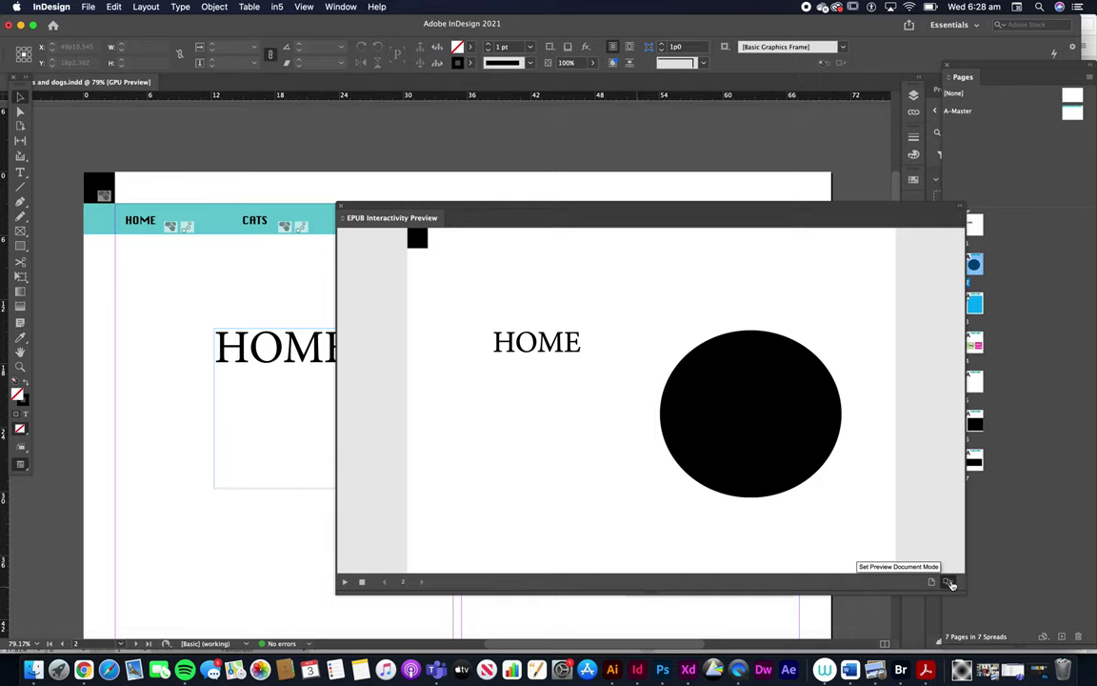
# Step: Replay the preview, tap the black box to slide in the nav bar, and jump to CATS on page 3
pyautogui.click(362, 583)
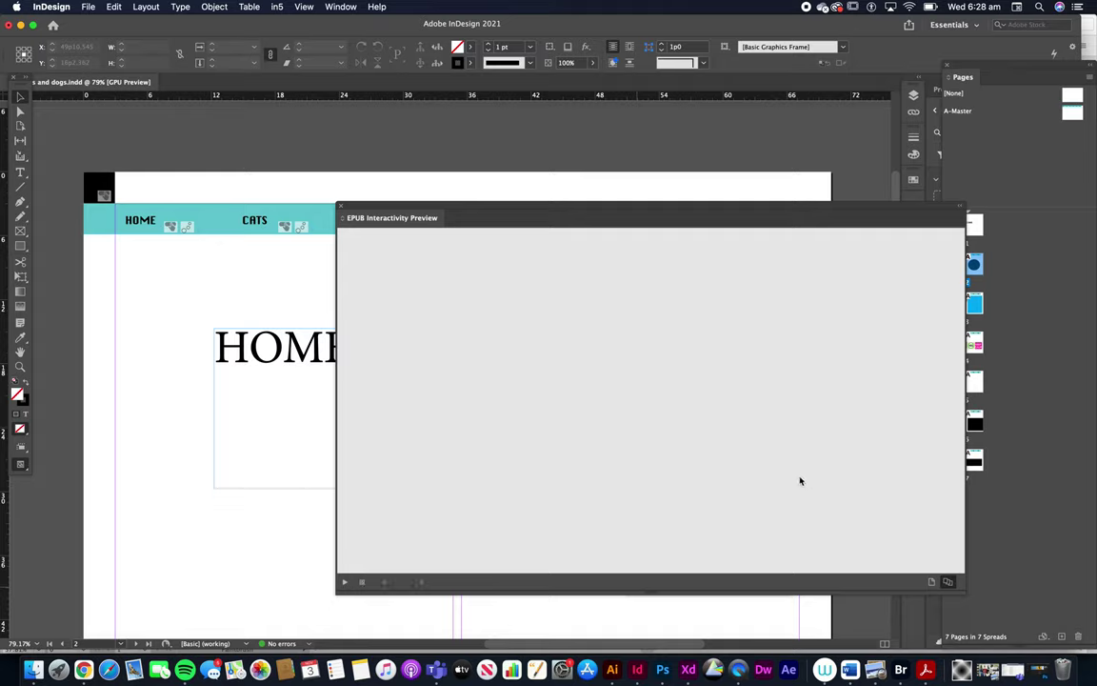
pyautogui.click(345, 583)
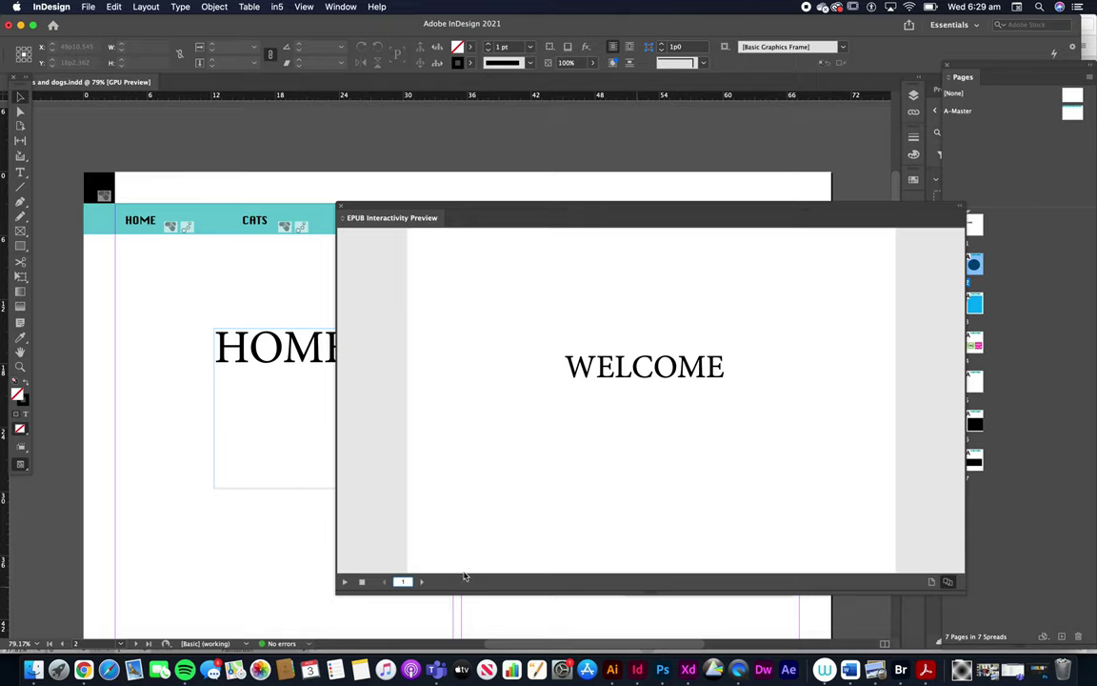
pyautogui.click(422, 582)
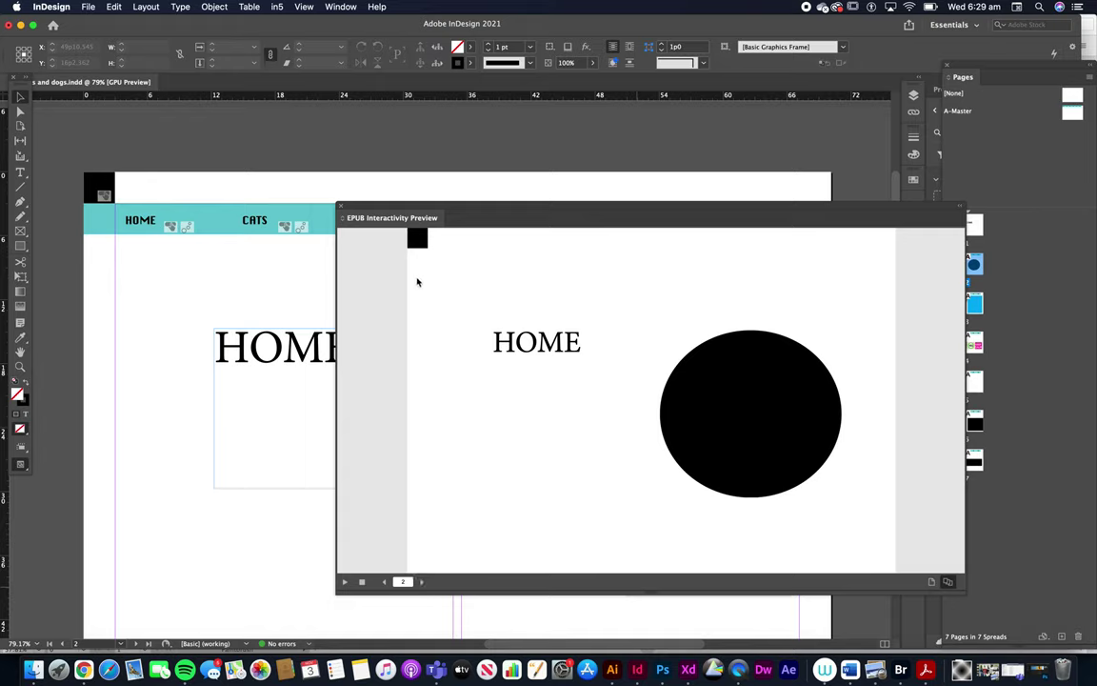
pyautogui.click(420, 244)
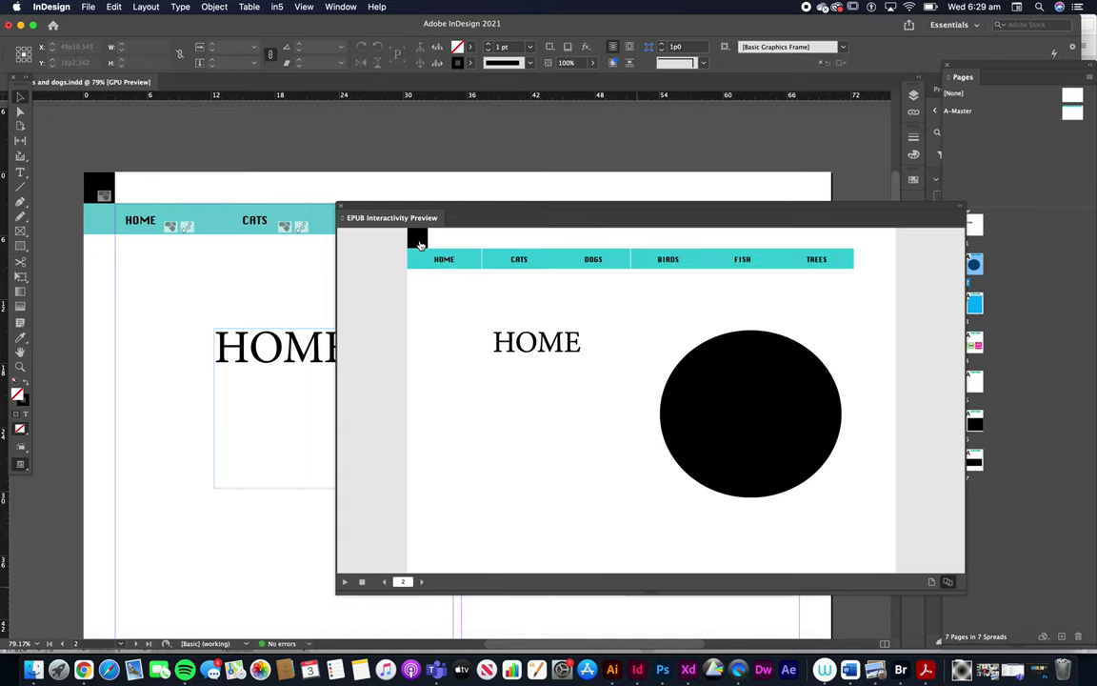
pyautogui.click(515, 261)
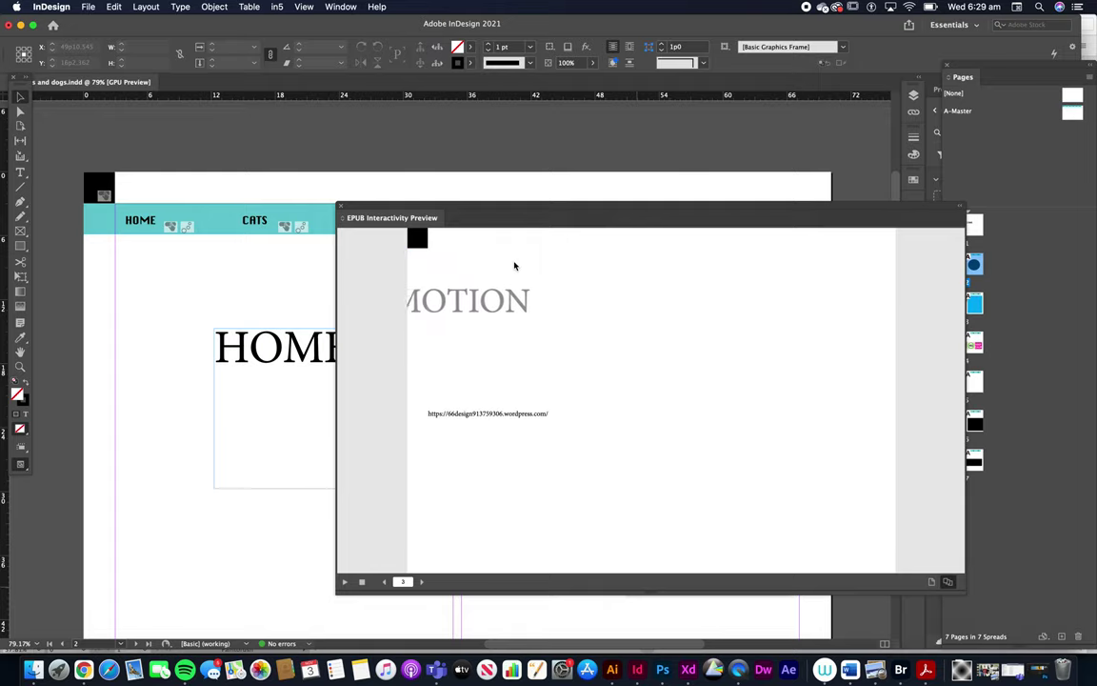
pyautogui.click(420, 241)
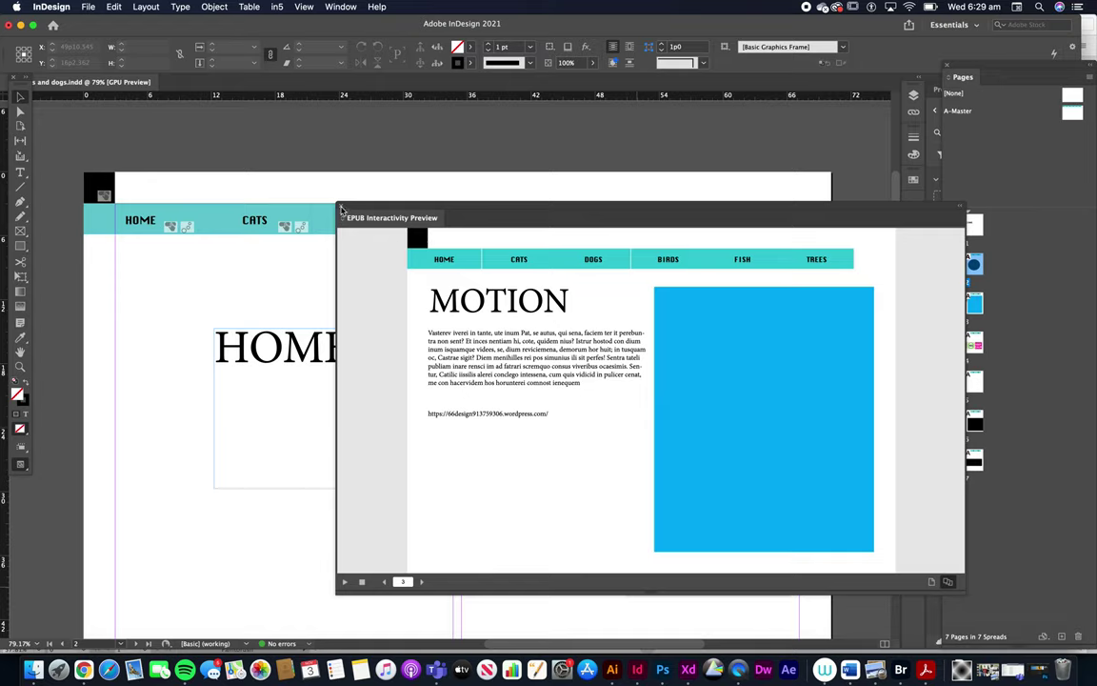
pyautogui.moveTo(341, 208); pyautogui.dragTo(257, 582)
pyautogui.click(338, 434)
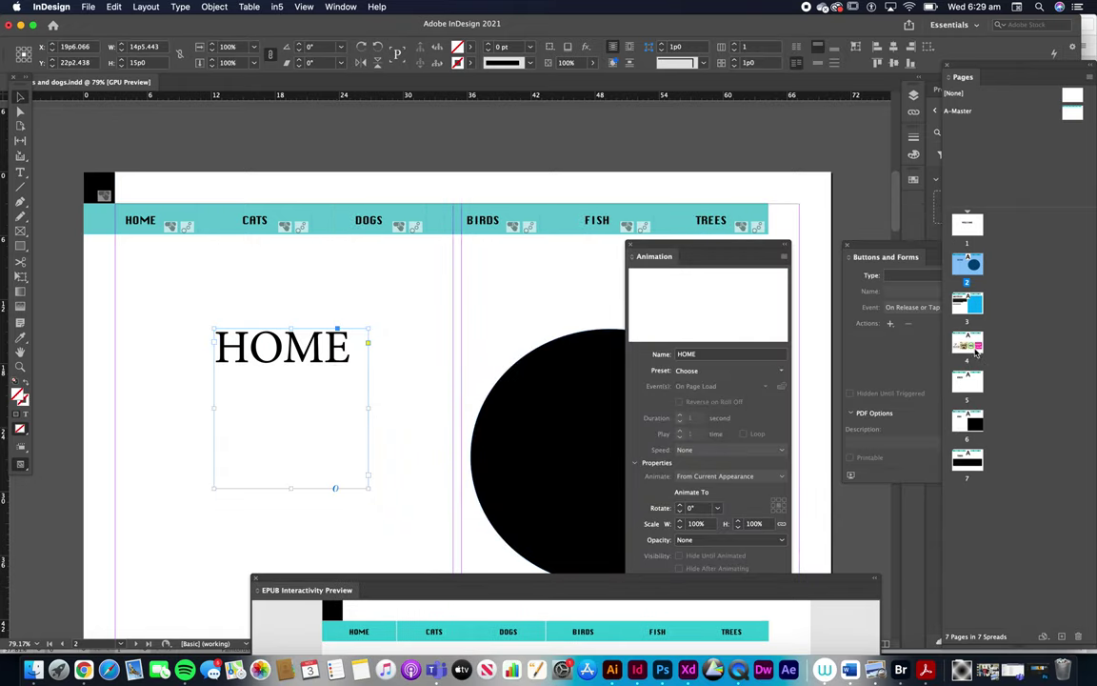
# Step: Go to page 4 and move the preview and Animation panel clear of its four images
pyautogui.click(975, 353)
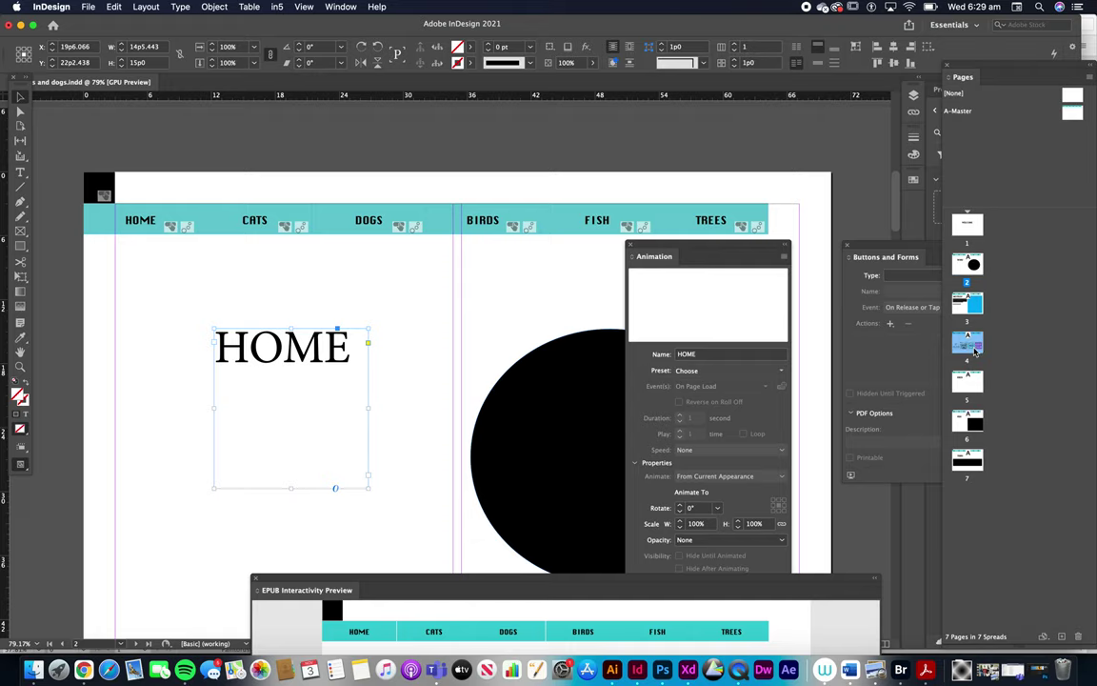
pyautogui.doubleClick(975, 352)
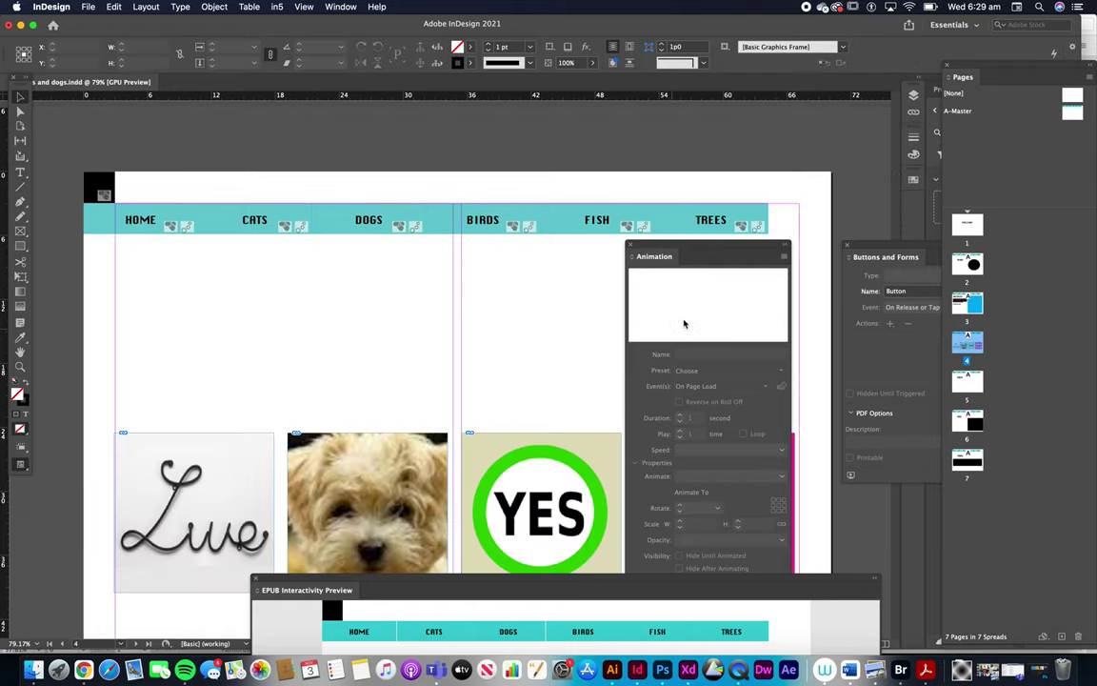
pyautogui.moveTo(386, 599); pyautogui.dragTo(762, 627)
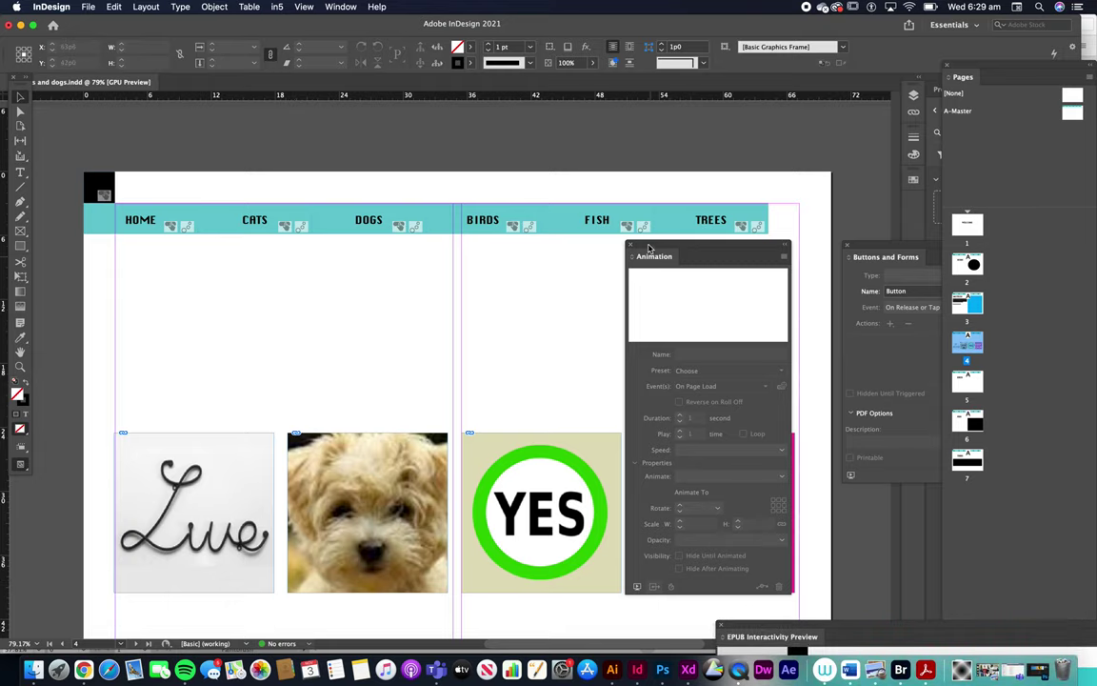
pyautogui.moveTo(648, 246); pyautogui.dragTo(837, 201)
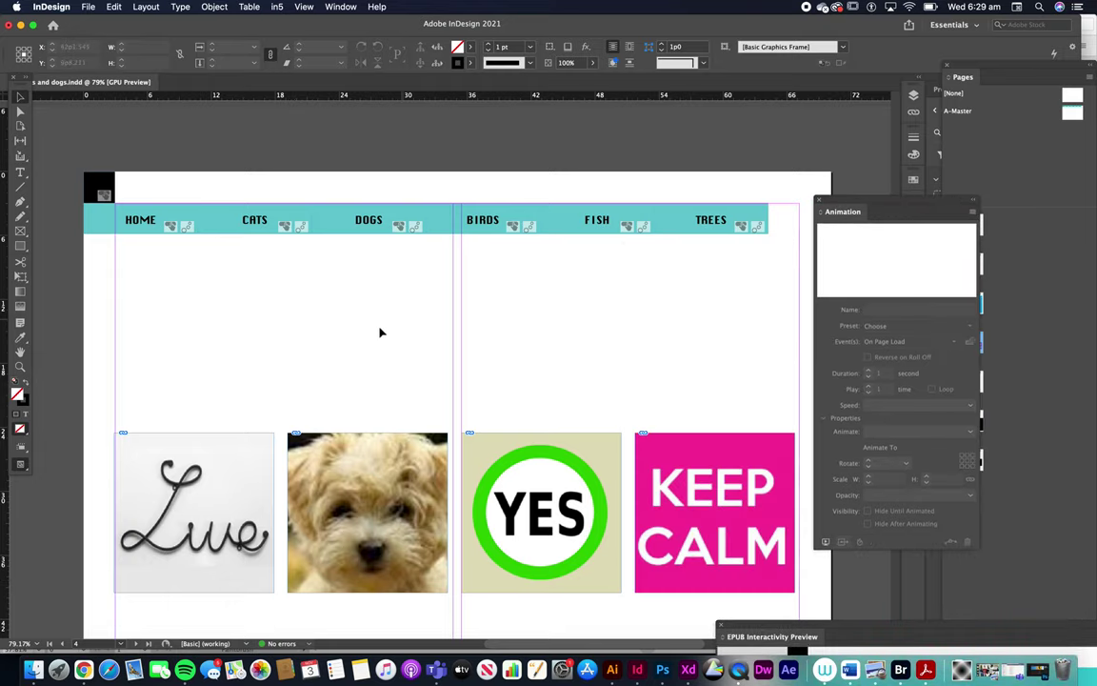
pyautogui.scroll(-5, 213, 443)
pyautogui.scroll(3, 215, 443)
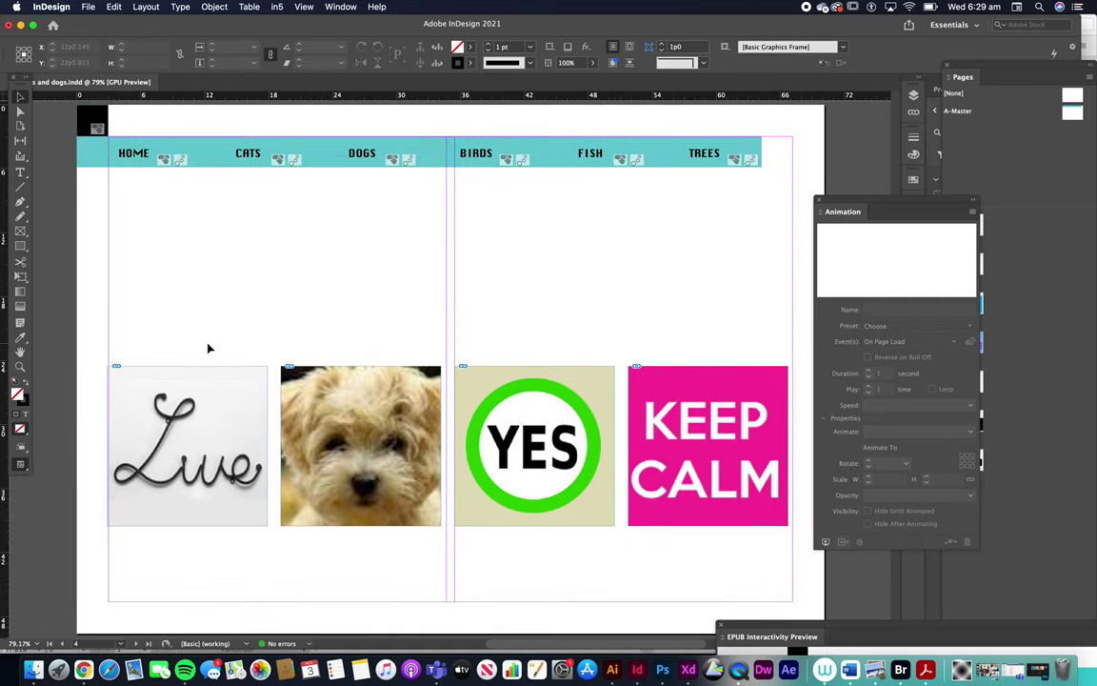
# Step: Duplicate the four large images upward and shrink the copies into a thumbnail row above them
pyautogui.click(695, 521)
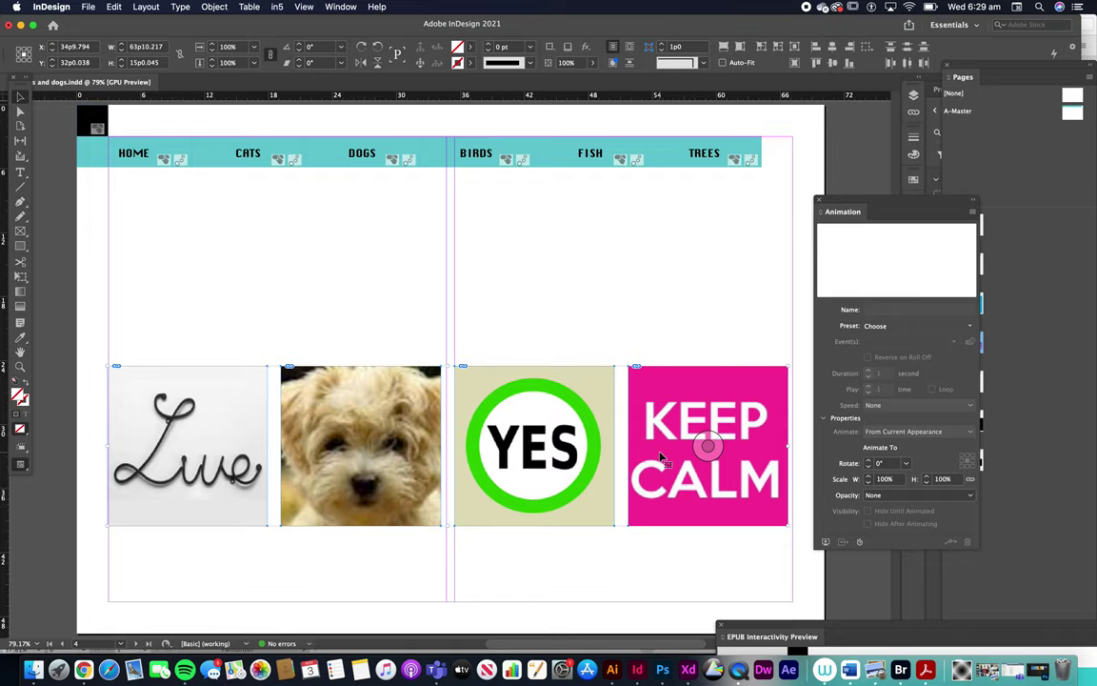
pyautogui.moveTo(660, 459); pyautogui.dragTo(638, 292)
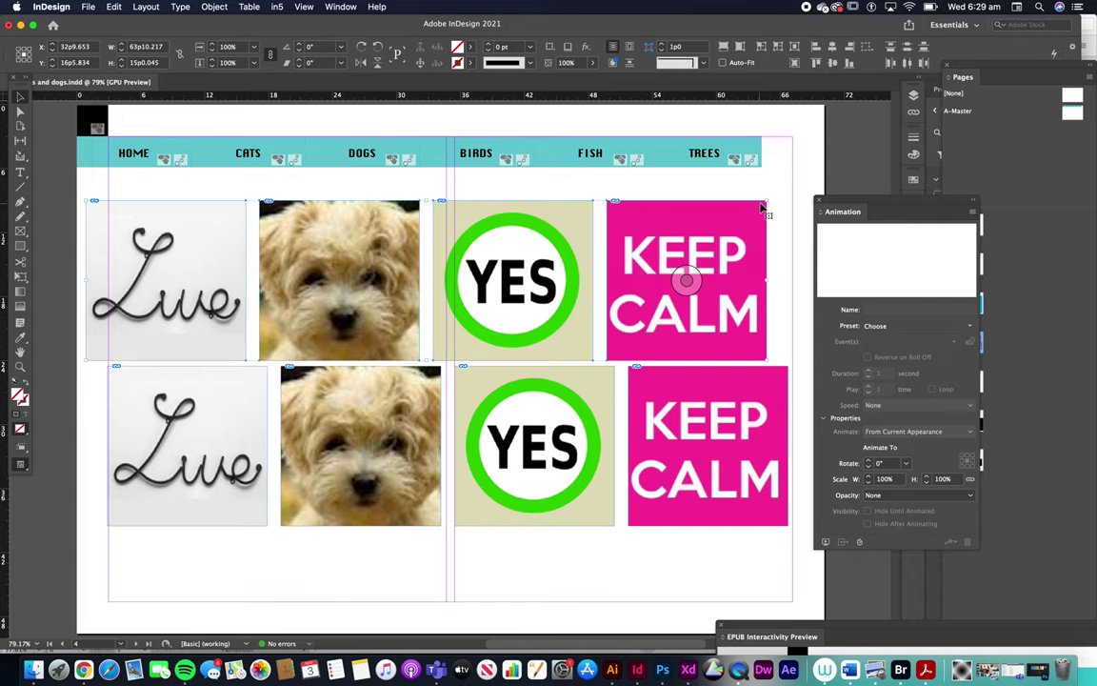
pyautogui.moveTo(768, 198); pyautogui.dragTo(543, 298)
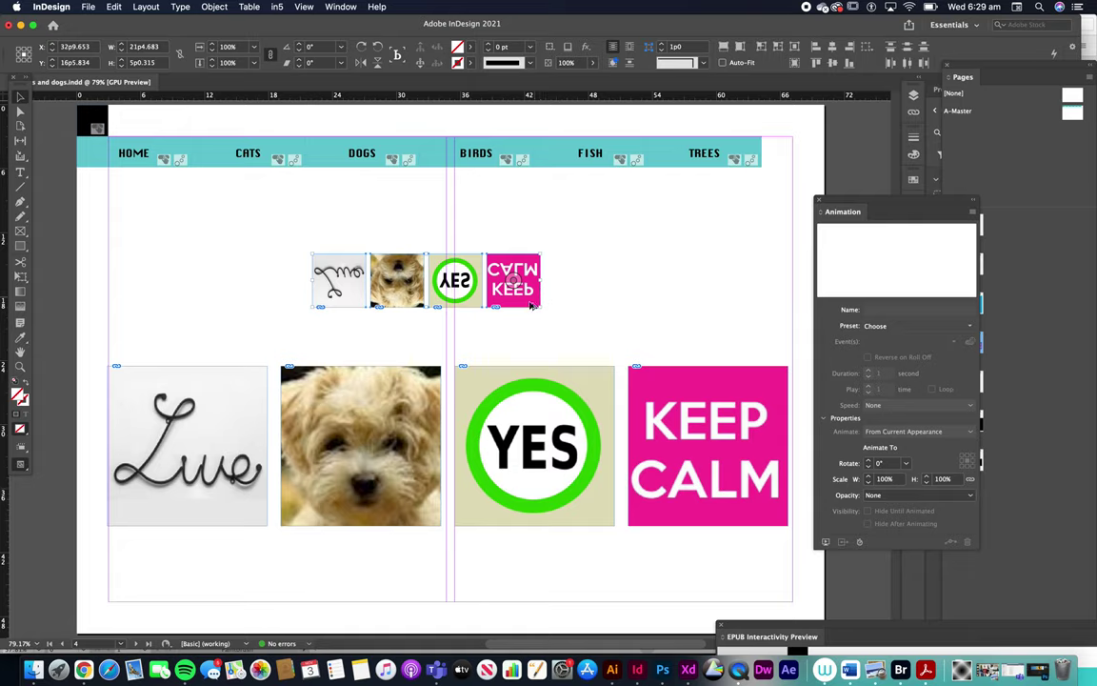
pyautogui.moveTo(540, 308); pyautogui.dragTo(274, 311)
pyautogui.hotkey('ctrl', 'z')
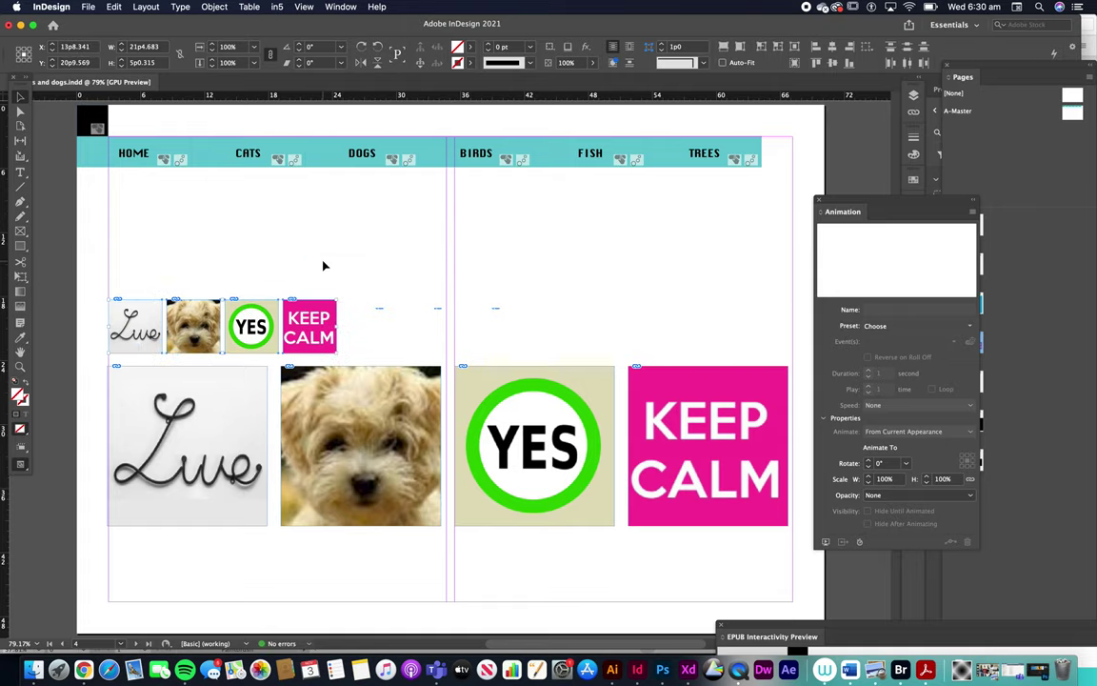
pyautogui.click(326, 264)
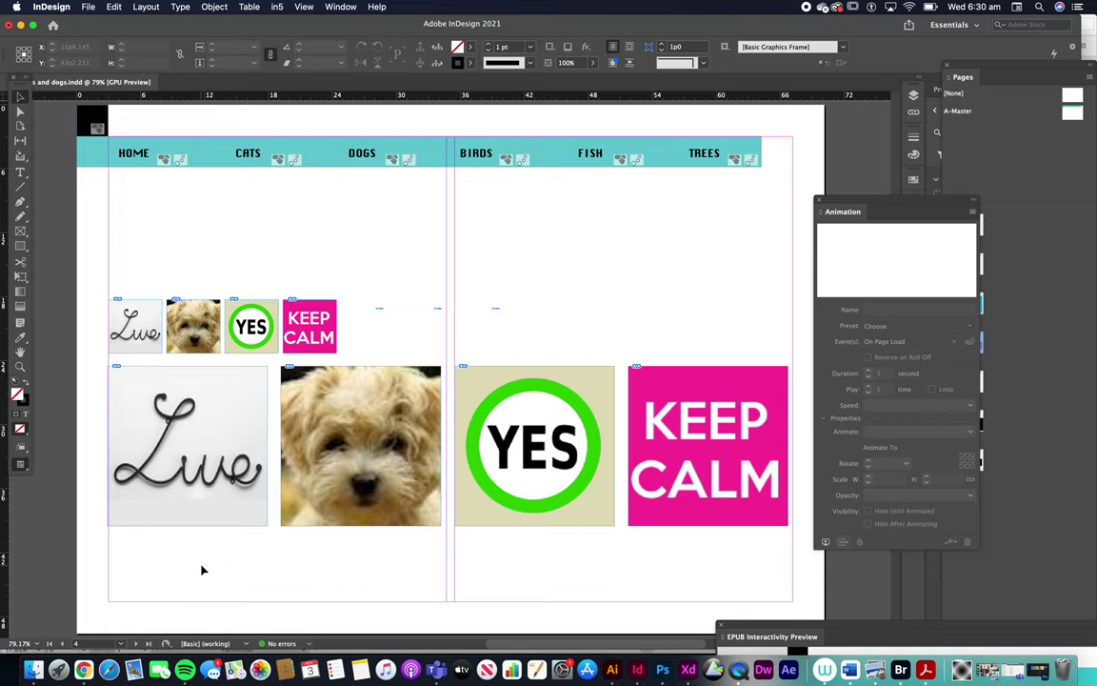
pyautogui.scroll(-3, 367, 496)
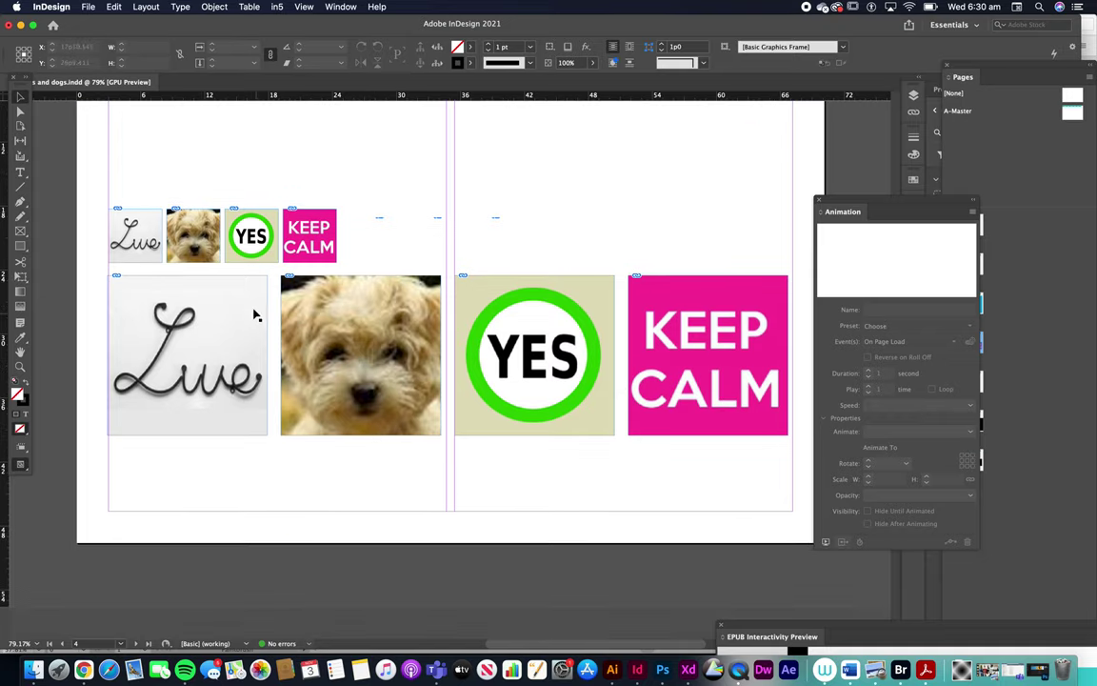
pyautogui.moveTo(115, 175); pyautogui.dragTo(424, 255)
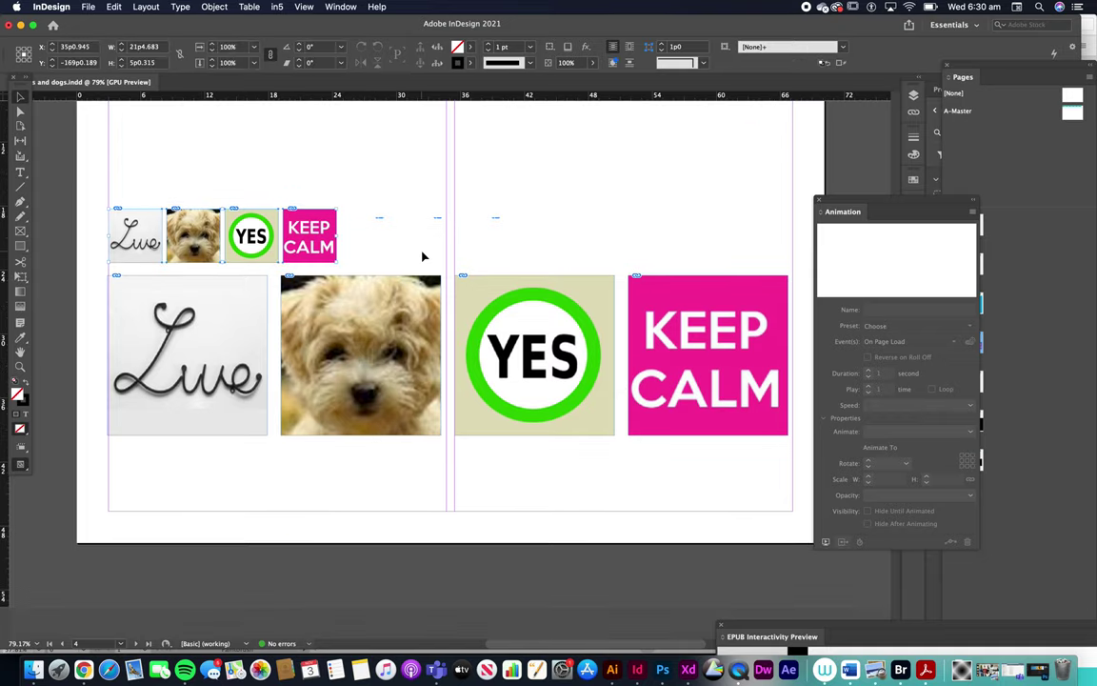
pyautogui.hotkey('shift', 'Up')
pyautogui.hotkey('shift', 'Up')
pyautogui.hotkey('shift', 'Up')
pyautogui.hotkey('shift', 'Up')
pyautogui.hotkey('shift', 'Up')
pyautogui.hotkey('shift', 'Up')
pyautogui.hotkey('shift', 'Up')
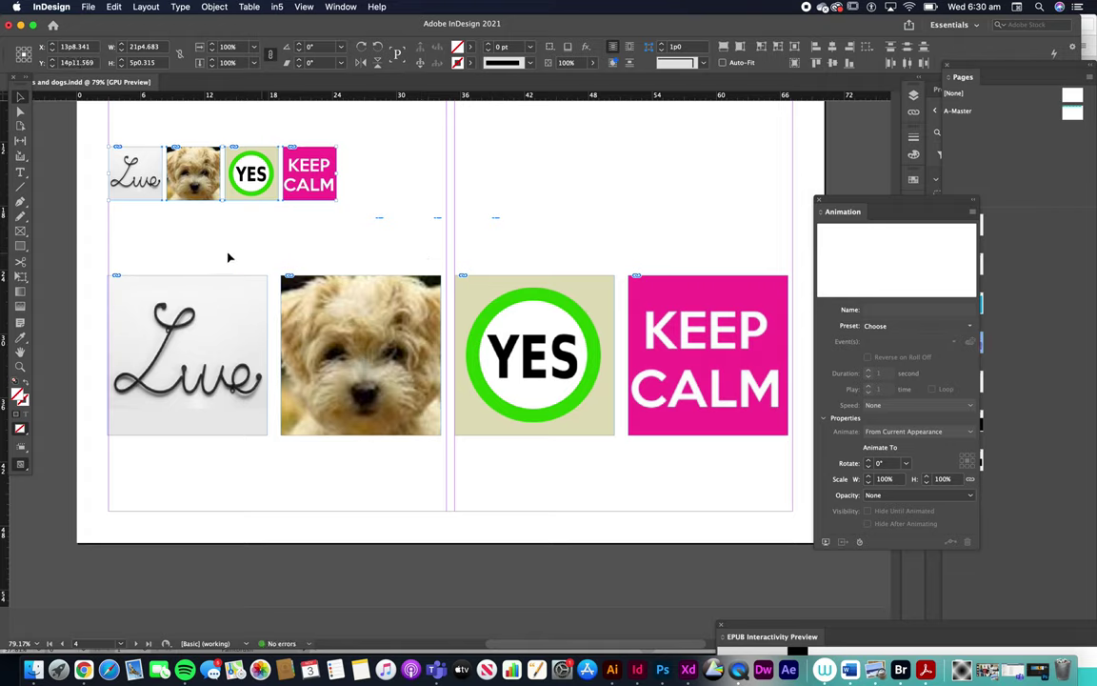
pyautogui.moveTo(159, 237); pyautogui.dragTo(749, 448)
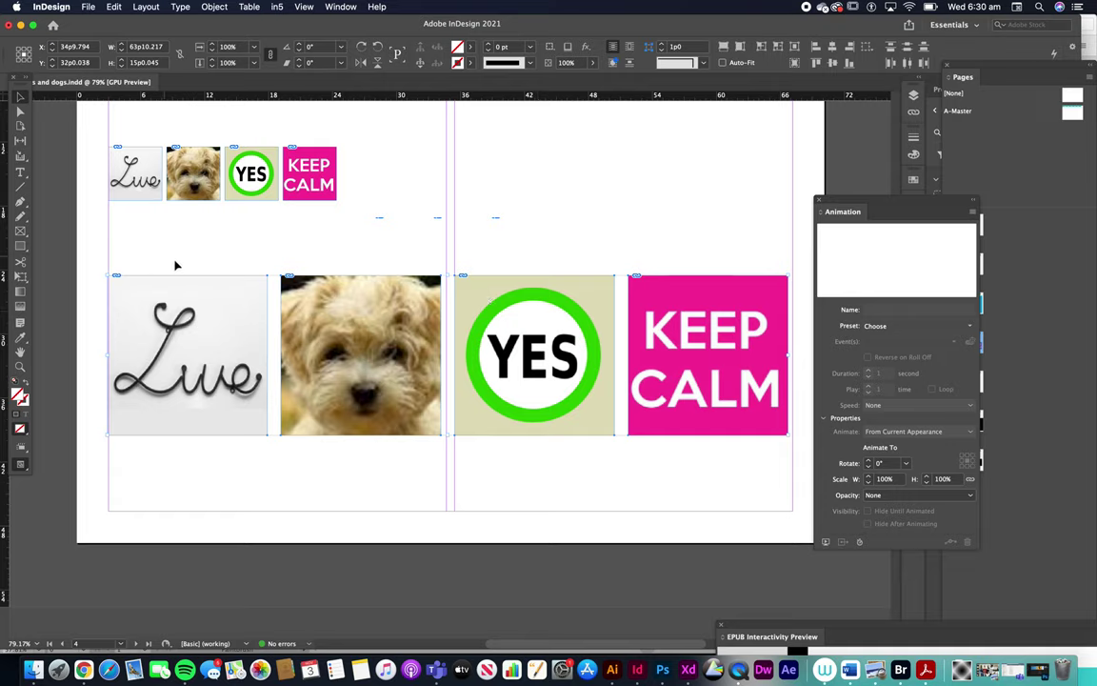
# Step: Align the four large images on their horizontal and vertical centres into one stack
pyautogui.moveTo(163, 256); pyautogui.dragTo(692, 472)
pyautogui.click(832, 48)
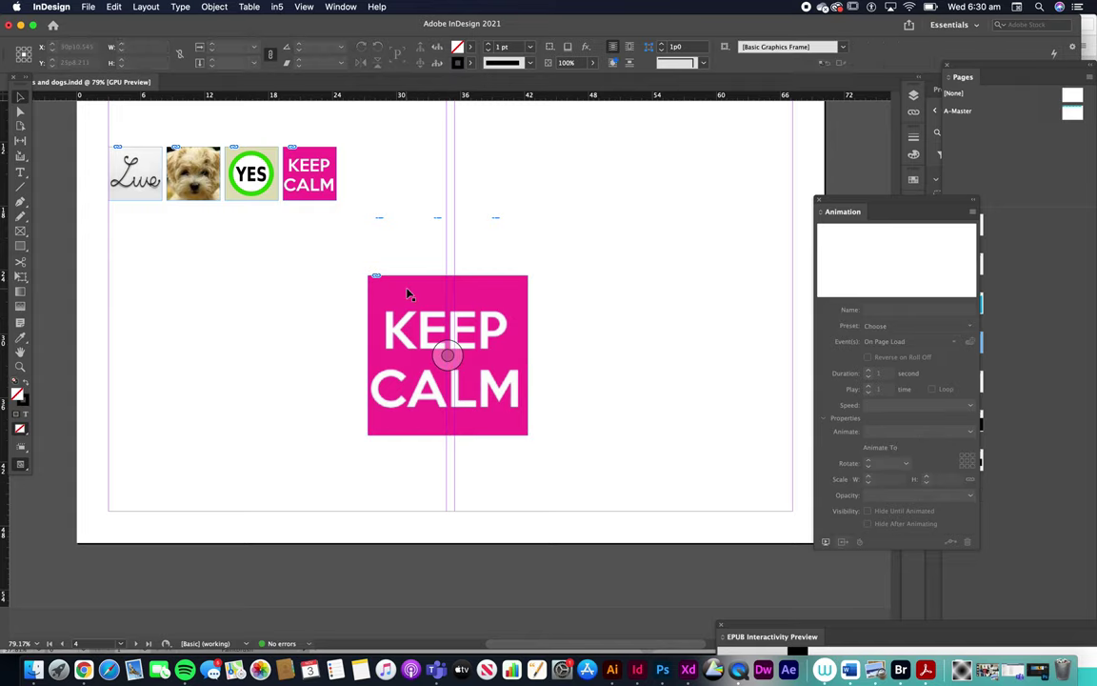
pyautogui.moveTo(408, 294); pyautogui.dragTo(459, 257)
pyautogui.press('super+z')
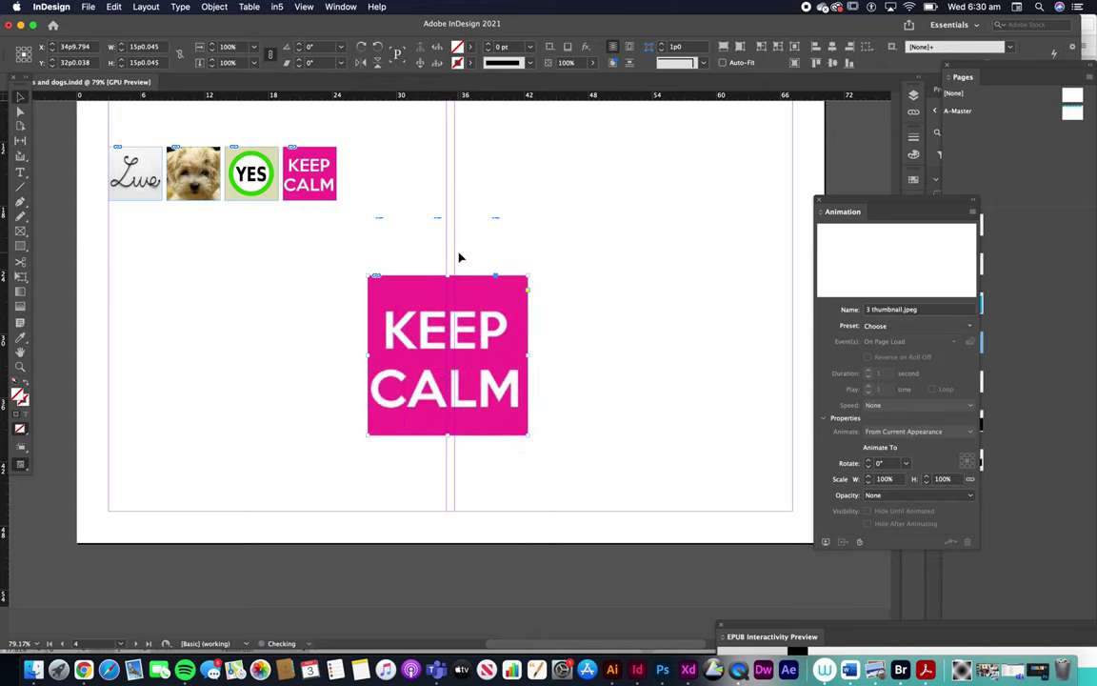
pyautogui.moveTo(330, 265); pyautogui.dragTo(510, 429)
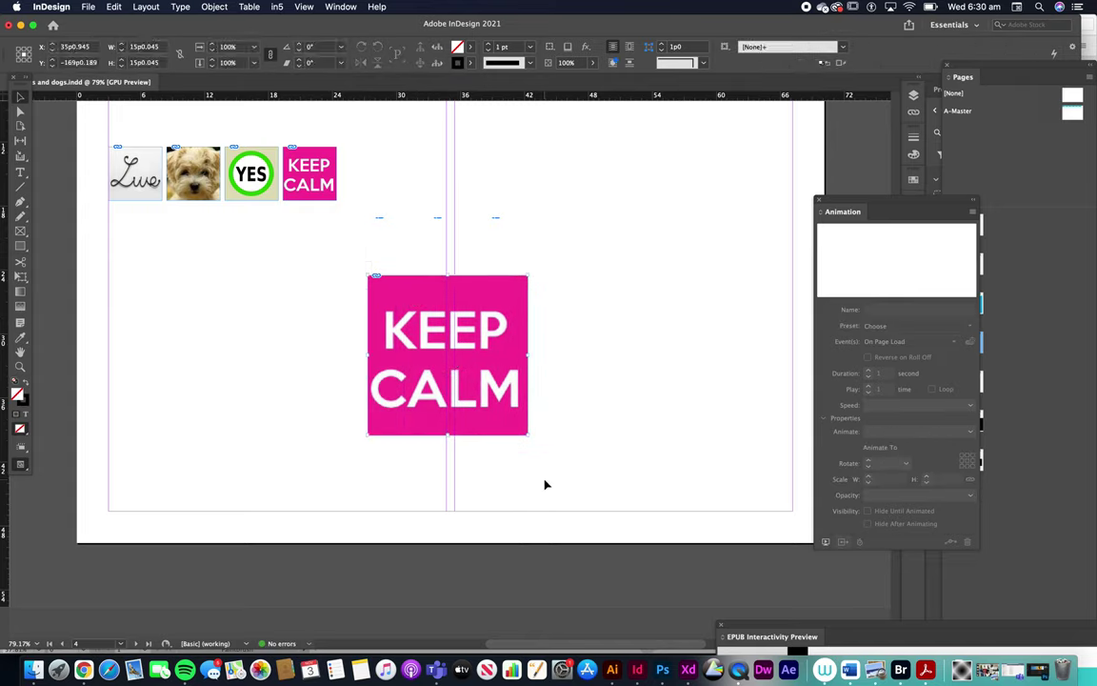
pyautogui.moveTo(492, 298); pyautogui.dragTo(556, 254)
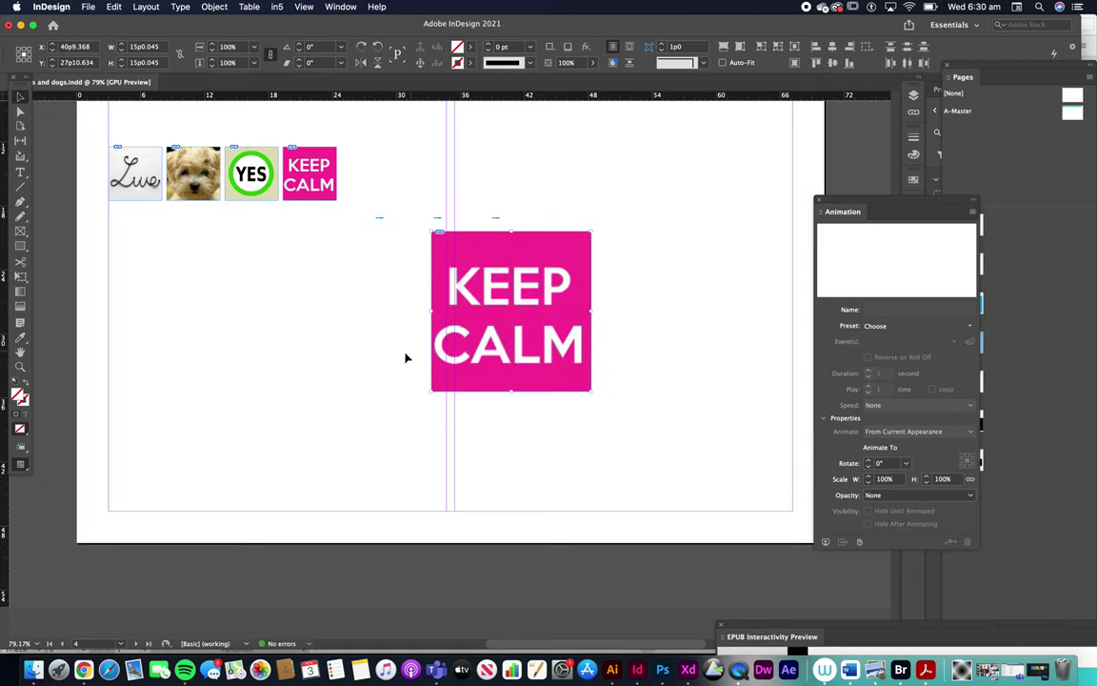
pyautogui.moveTo(479, 329); pyautogui.dragTo(567, 371)
pyautogui.moveTo(493, 313); pyautogui.dragTo(432, 360)
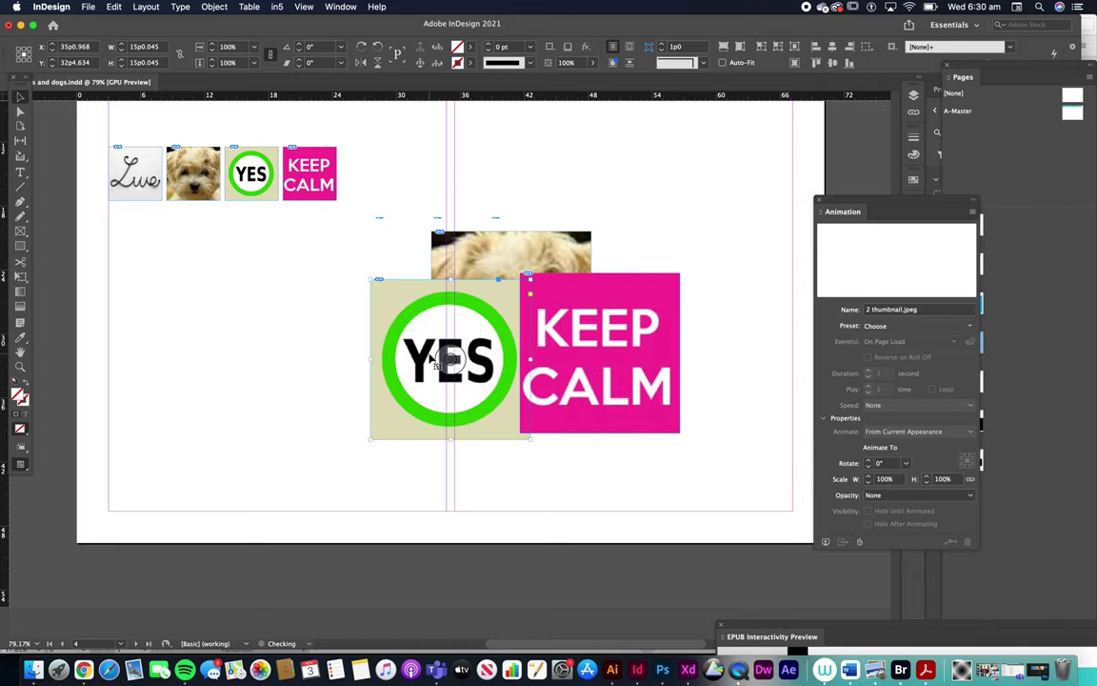
pyautogui.press('super+z')
pyautogui.press('super+z')
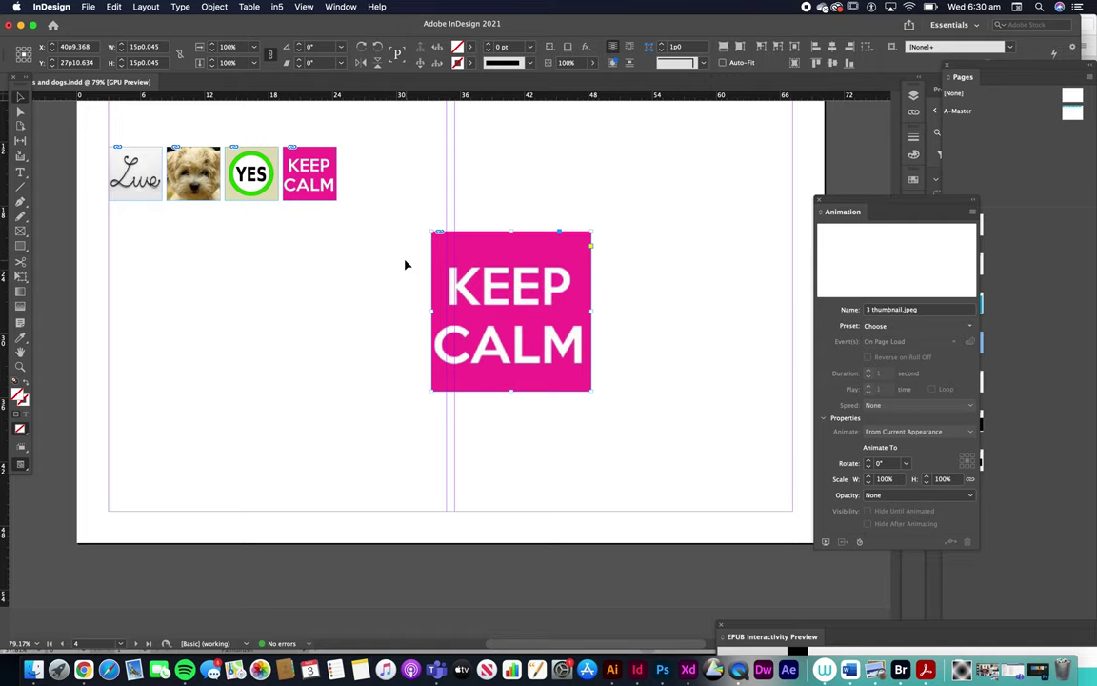
# Step: Enlarge the image stack about its centre
pyautogui.click(404, 263)
pyautogui.click(510, 311)
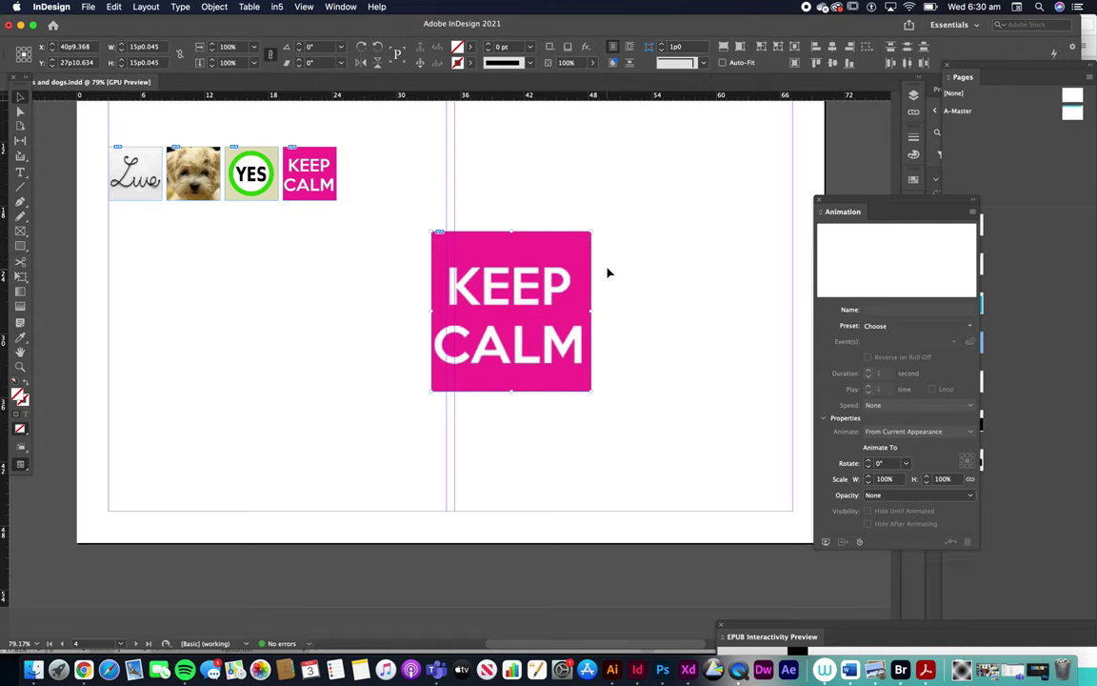
pyautogui.moveTo(591, 237); pyautogui.dragTo(364, 265)
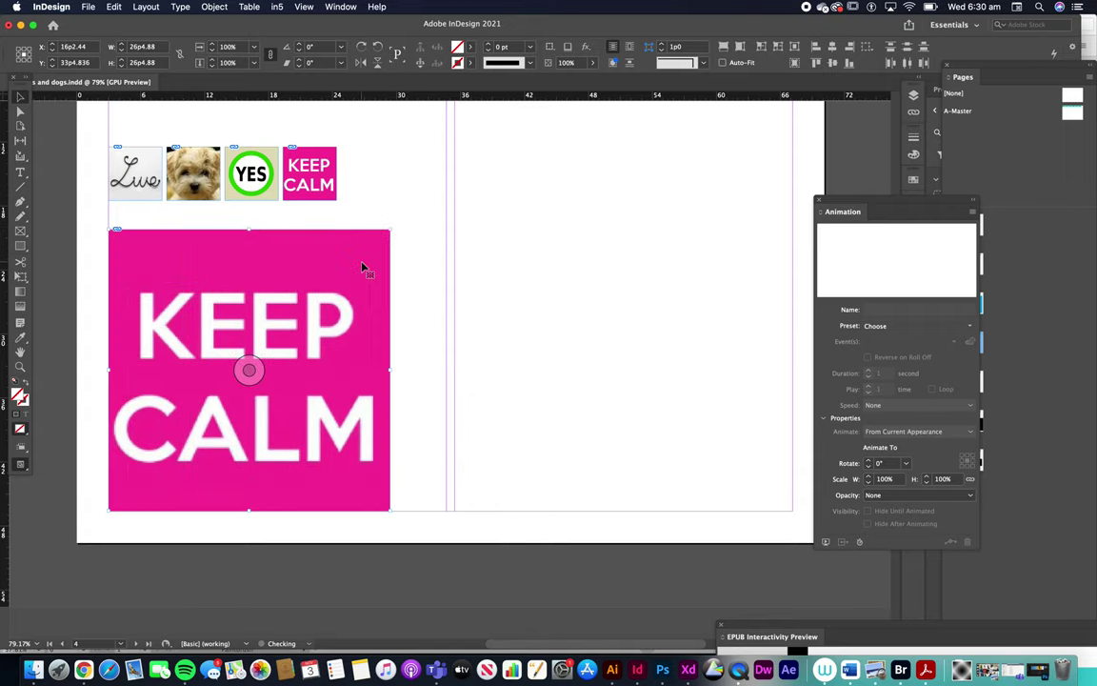
pyautogui.click(442, 228)
pyautogui.scroll(3, 441, 228)
pyautogui.scroll(-2, 441, 226)
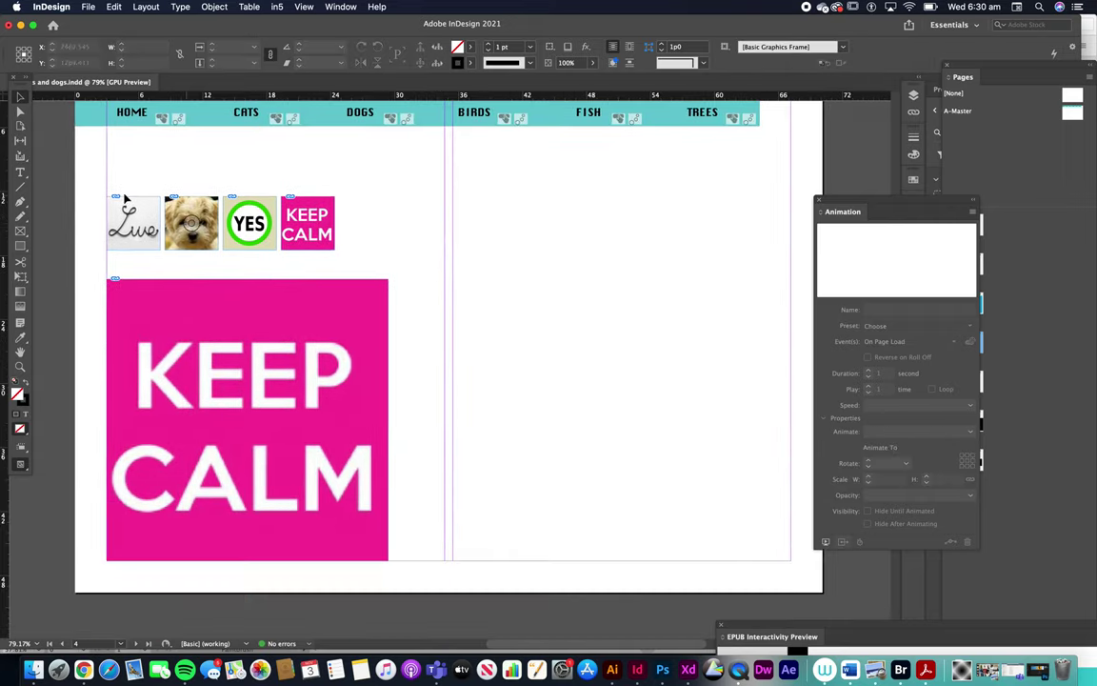
# Step: Try enlarging the four thumbnails, undo it, and reselect the large KEEP CALM image
pyautogui.moveTo(117, 163); pyautogui.dragTo(352, 269)
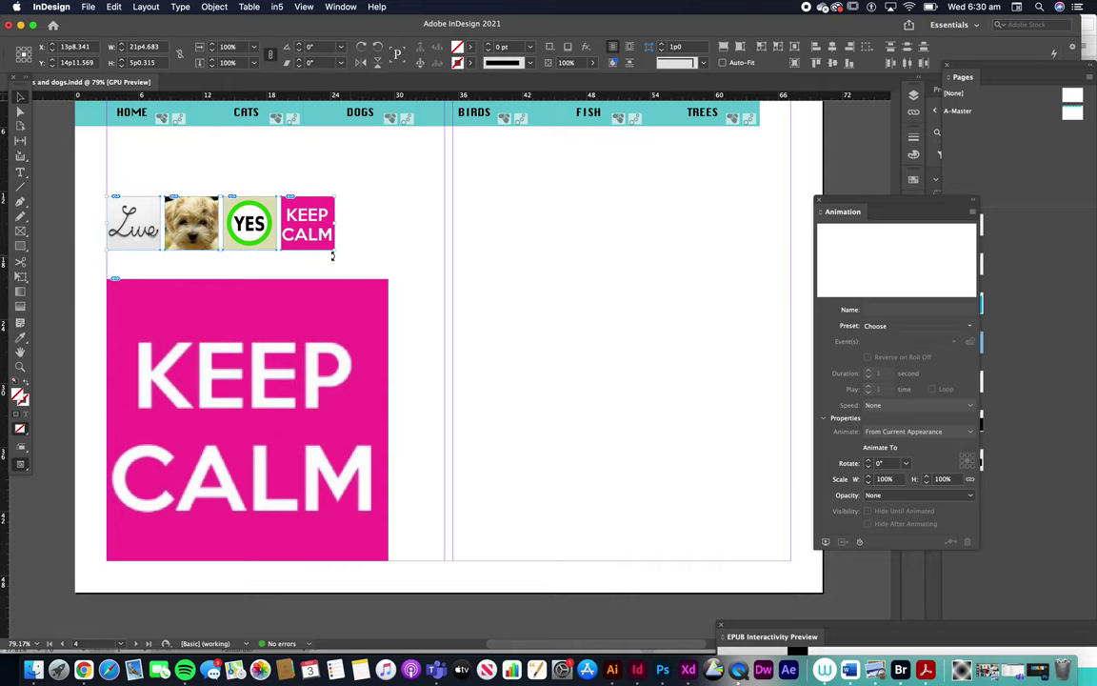
pyautogui.rightClick(335, 252)
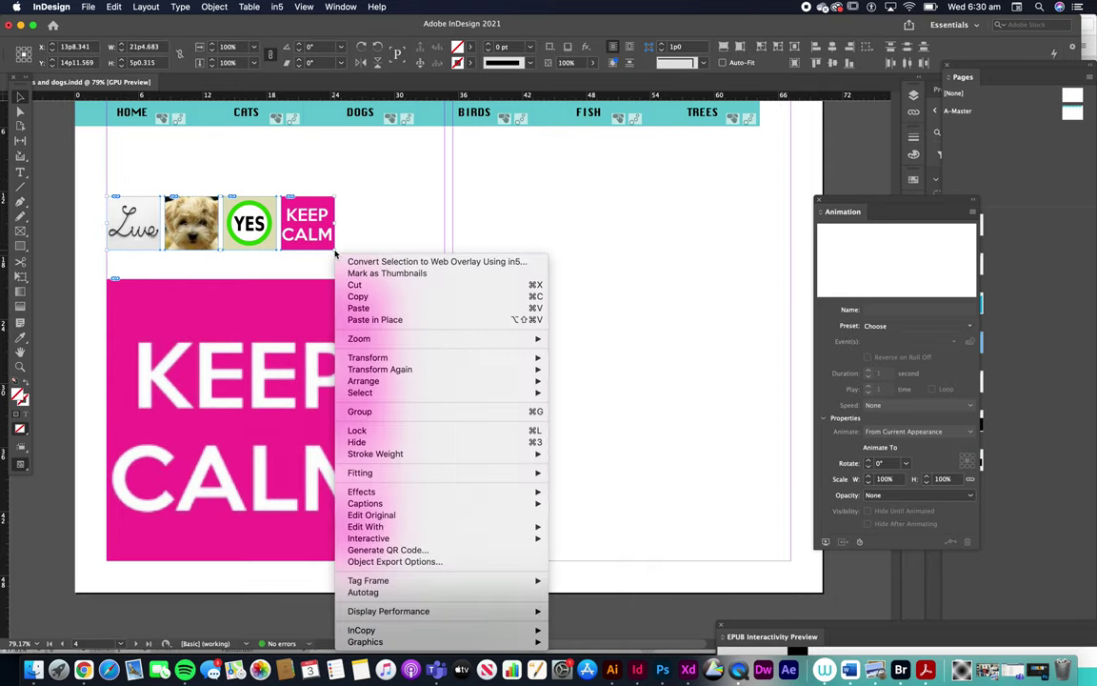
pyautogui.press('Escape')
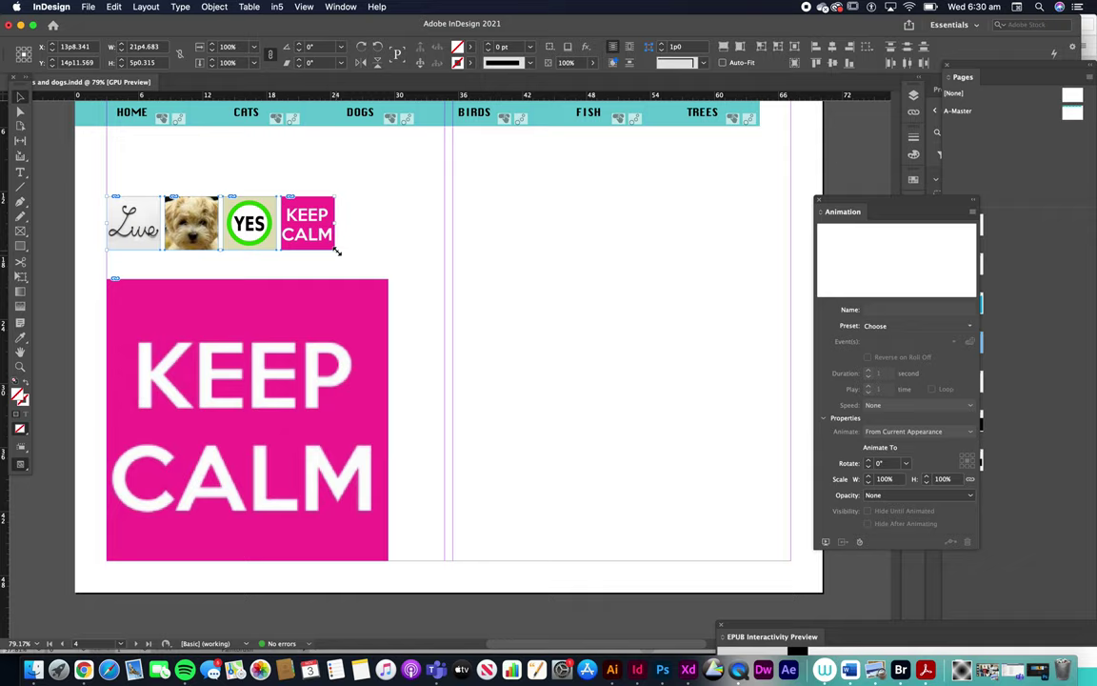
pyautogui.moveTo(338, 251); pyautogui.dragTo(367, 264)
pyautogui.press('super+z')
pyautogui.click(414, 287)
pyautogui.scroll(-3, 414, 288)
pyautogui.scroll(2, 415, 288)
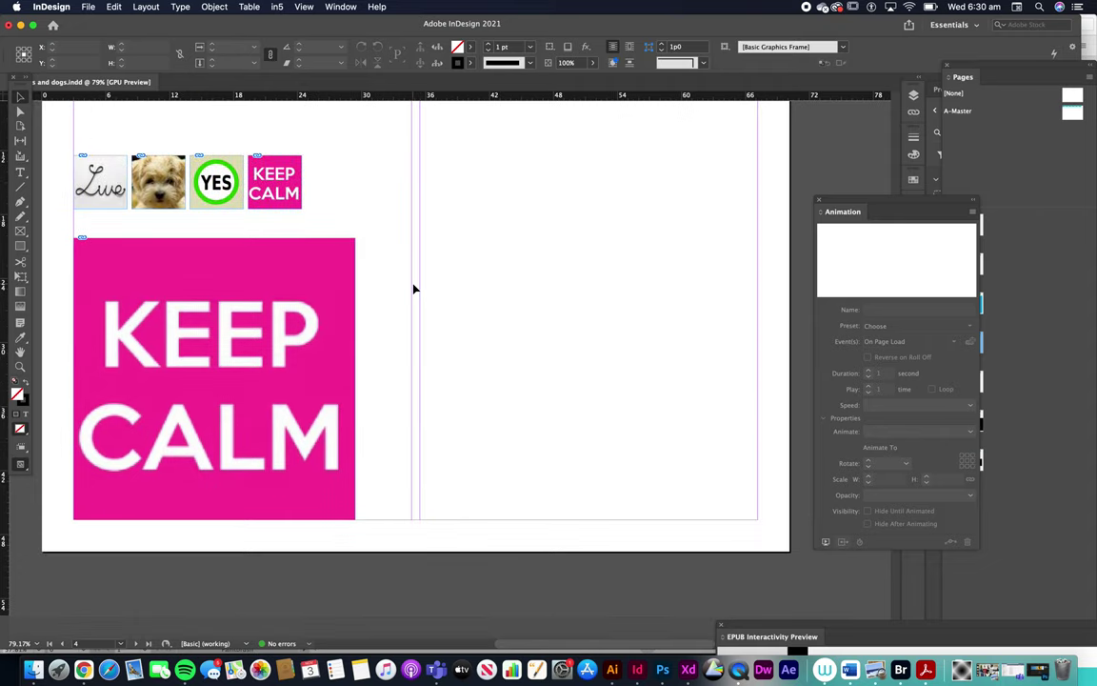
pyautogui.click(214, 378)
pyautogui.moveTo(64, 125); pyautogui.dragTo(445, 386)
pyautogui.scroll(-2, 403, 375)
pyautogui.click(258, 368)
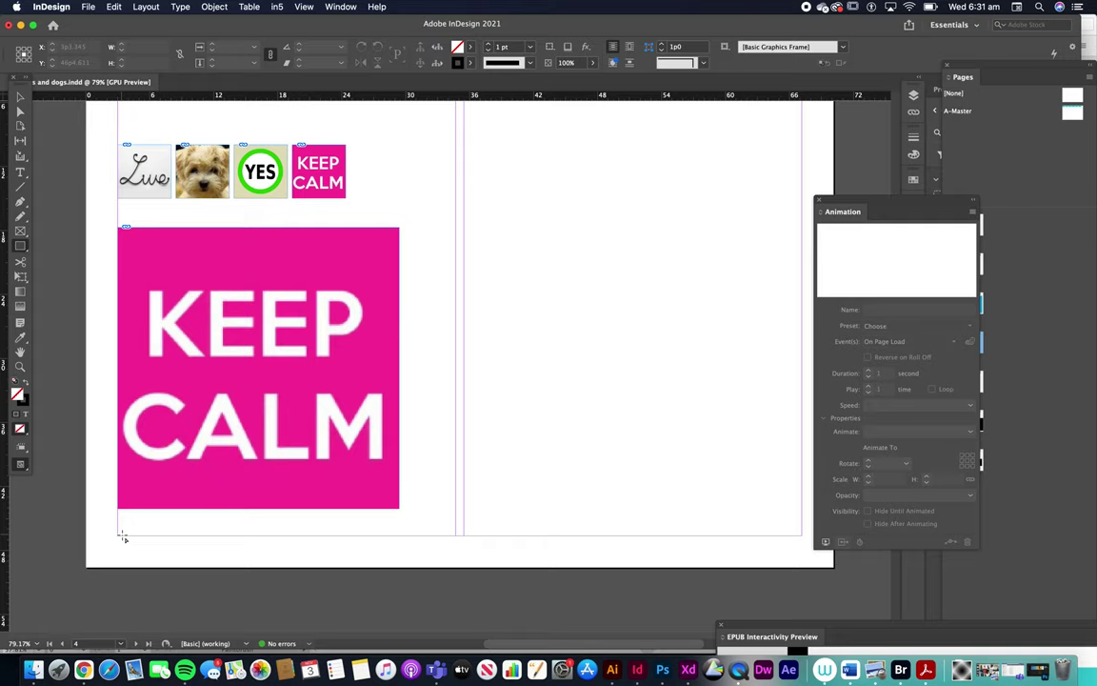
# Step: Draw a small black square below the stack's left corner and copy it under the right corner
pyautogui.moveTo(121, 540)
pyautogui.mouseDown()
pyautogui.moveTo(115, 530)
pyautogui.moveTo(136, 520)
pyautogui.mouseUp()
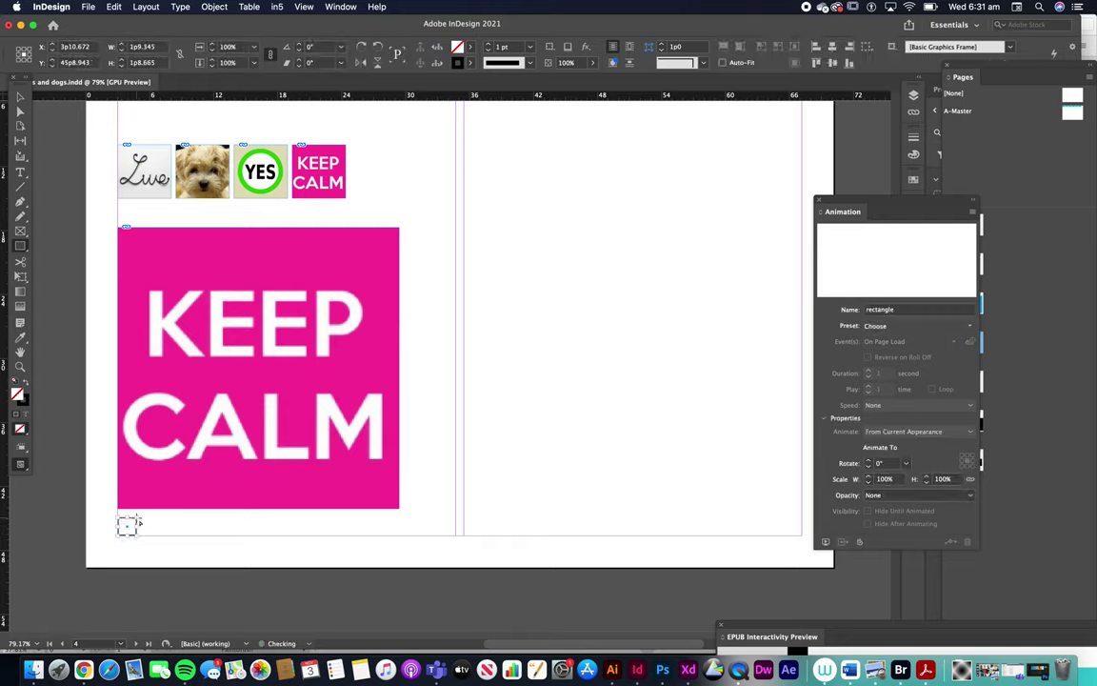
pyautogui.press('d')
pyautogui.hotkey('shift', 'x')
pyautogui.press('super+shift+a')
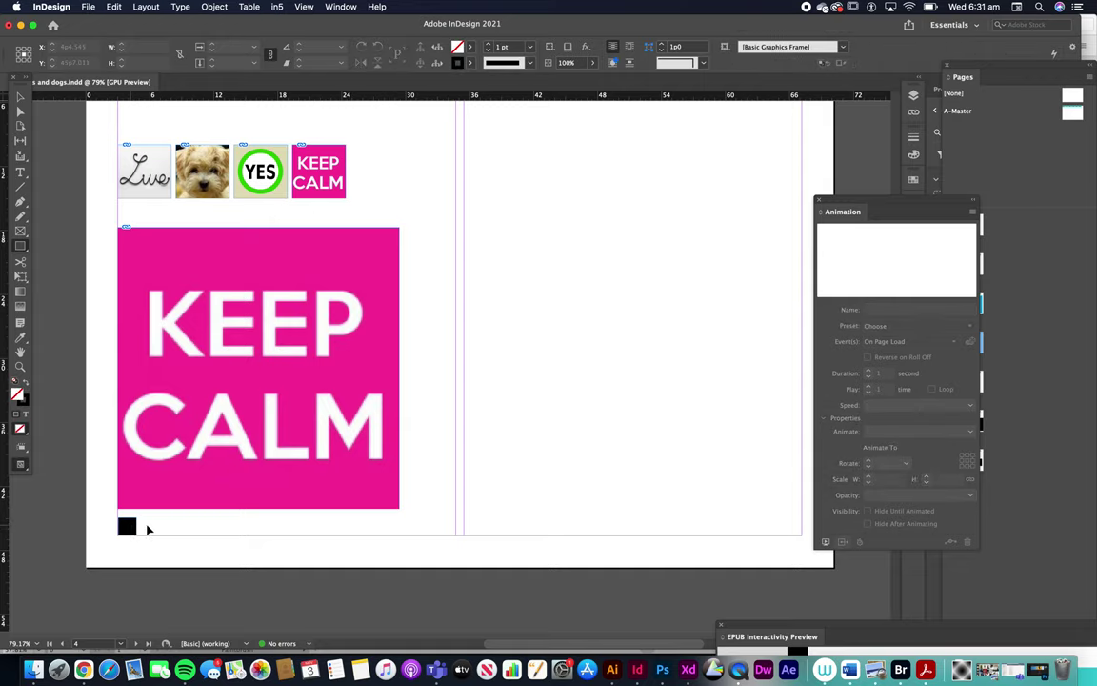
pyautogui.moveTo(131, 527); pyautogui.dragTo(392, 530)
pyautogui.press('super+shift+a')
pyautogui.press('v')
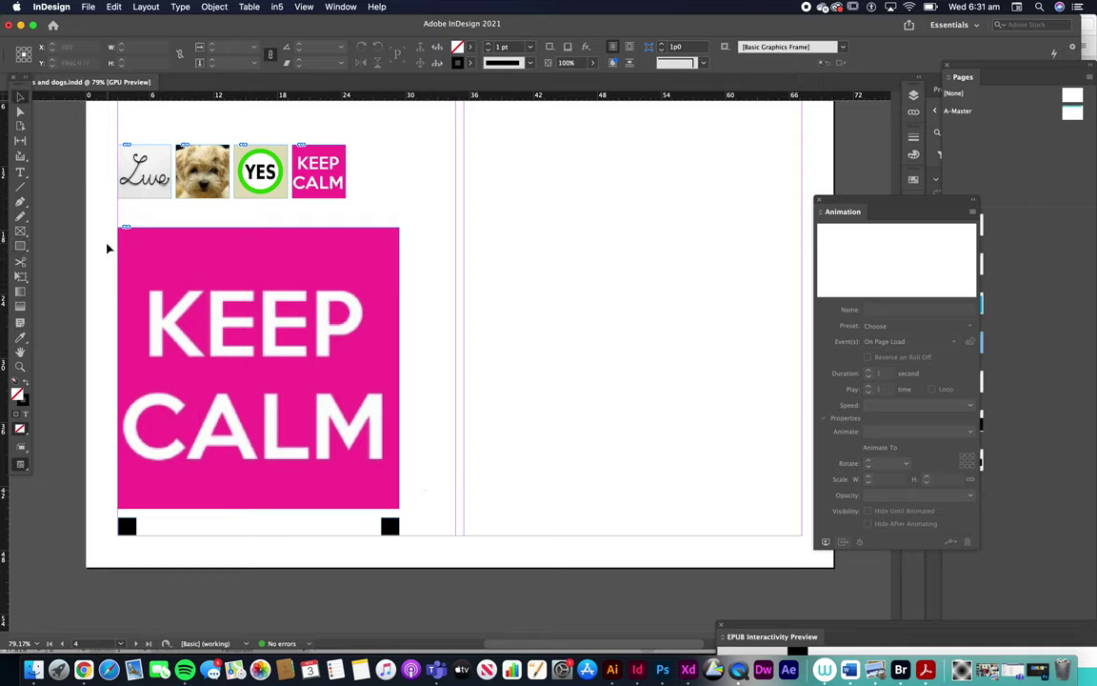
# Step: Check the images beneath KEEP CALM, undo the move, and reselect the whole image stack
pyautogui.moveTo(164, 289); pyautogui.dragTo(308, 280)
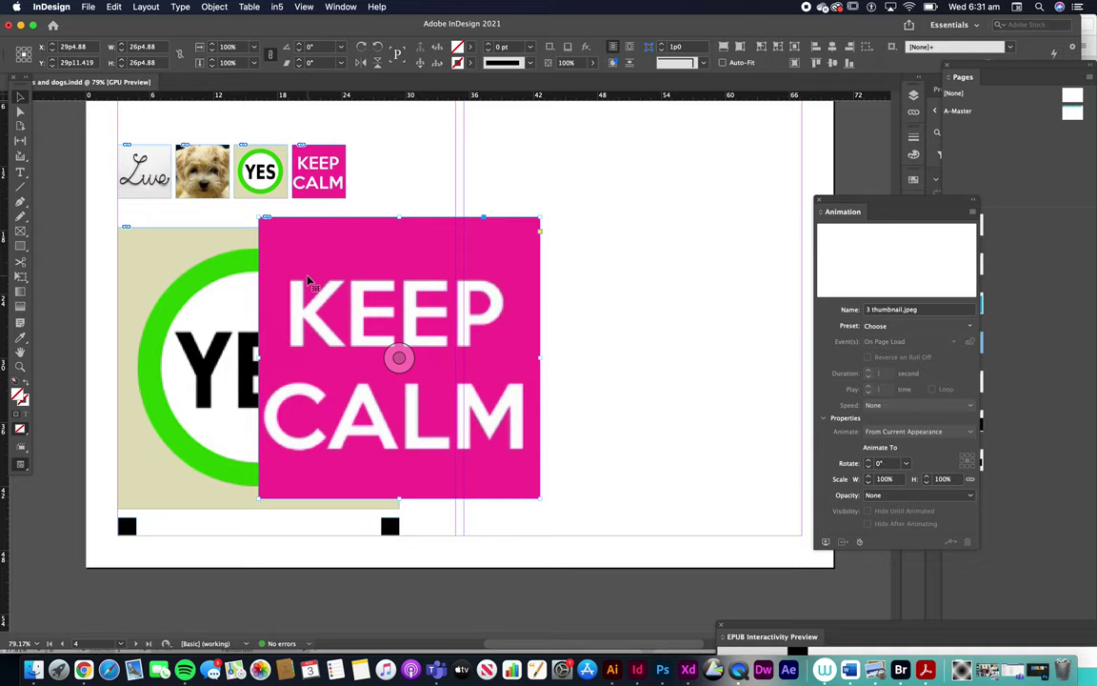
pyautogui.press('super+z')
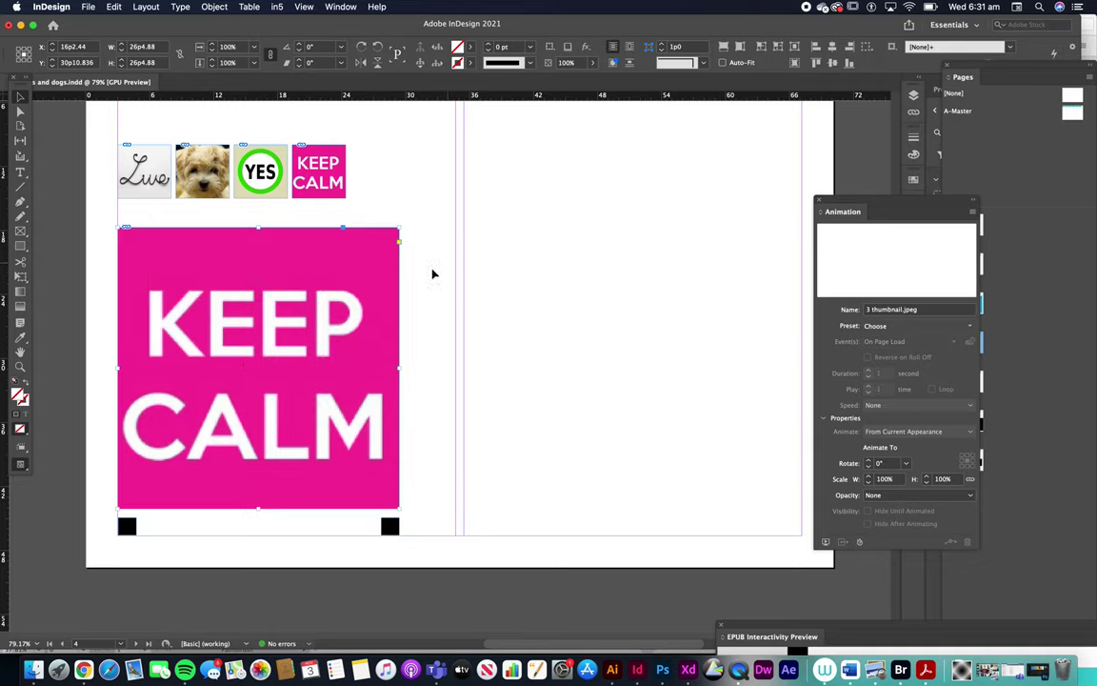
pyautogui.moveTo(438, 263); pyautogui.dragTo(81, 329)
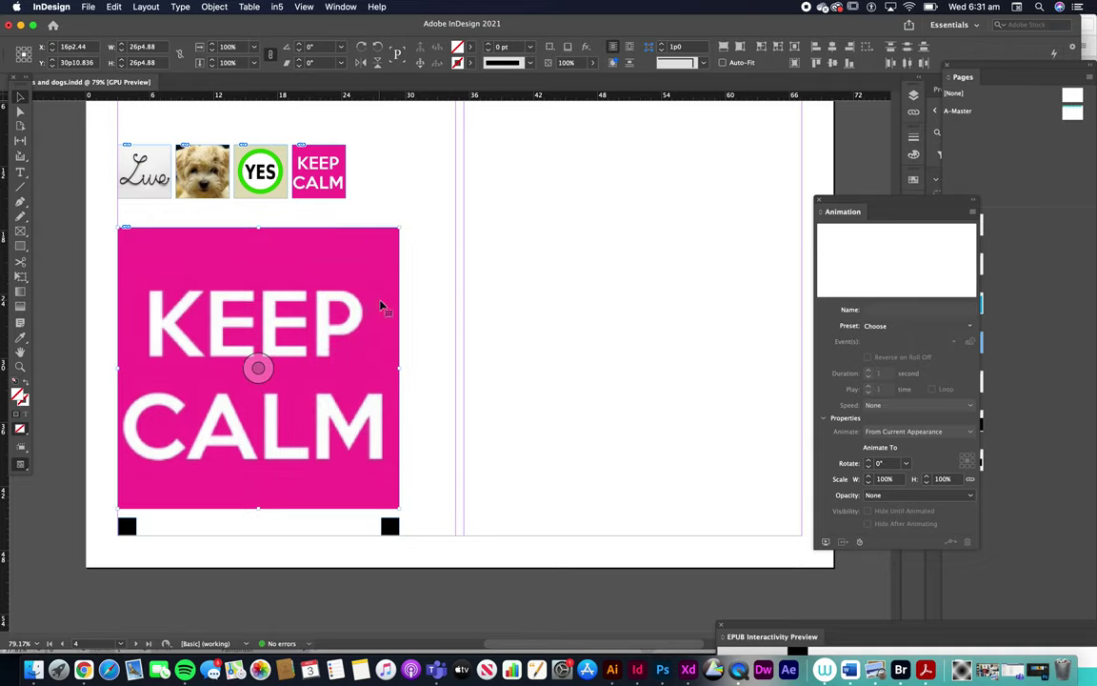
pyautogui.moveTo(448, 299); pyautogui.dragTo(49, 382)
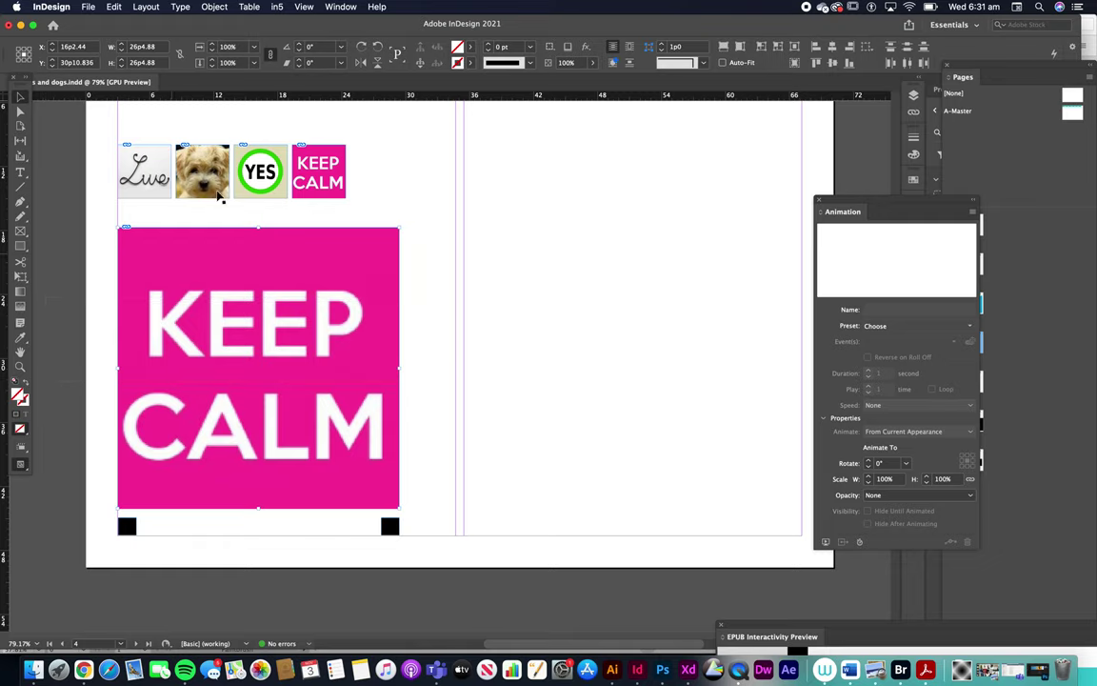
# Step: Convert the stacked large images into a multi-state object in the Object States panel
pyautogui.click(342, 7)
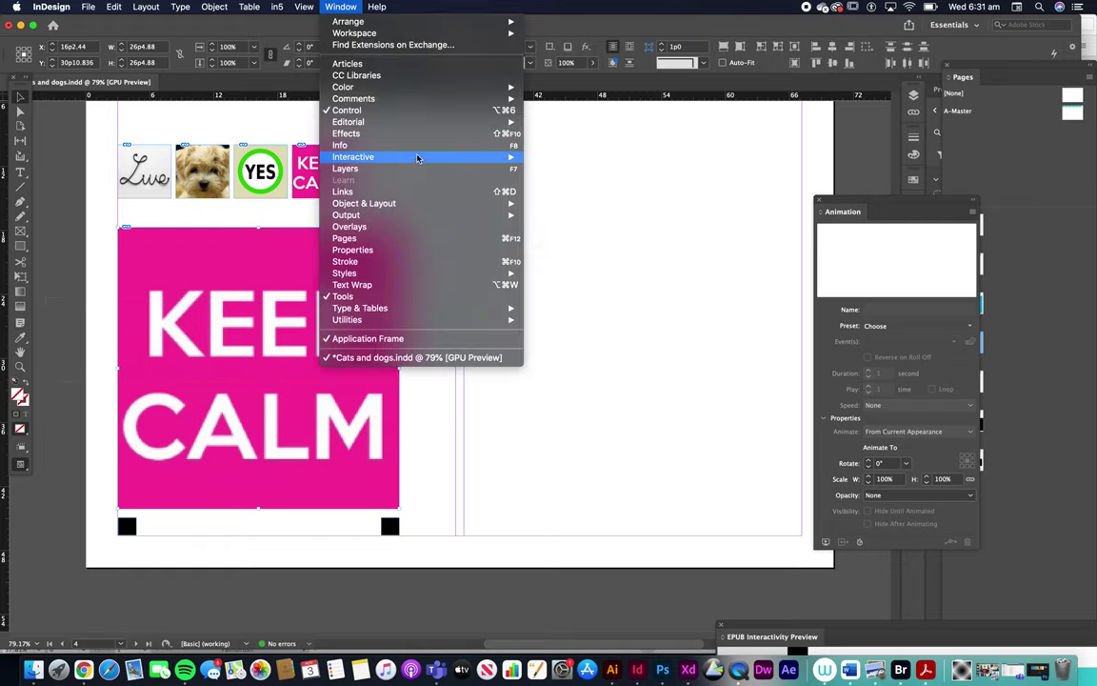
pyautogui.moveTo(419, 157)
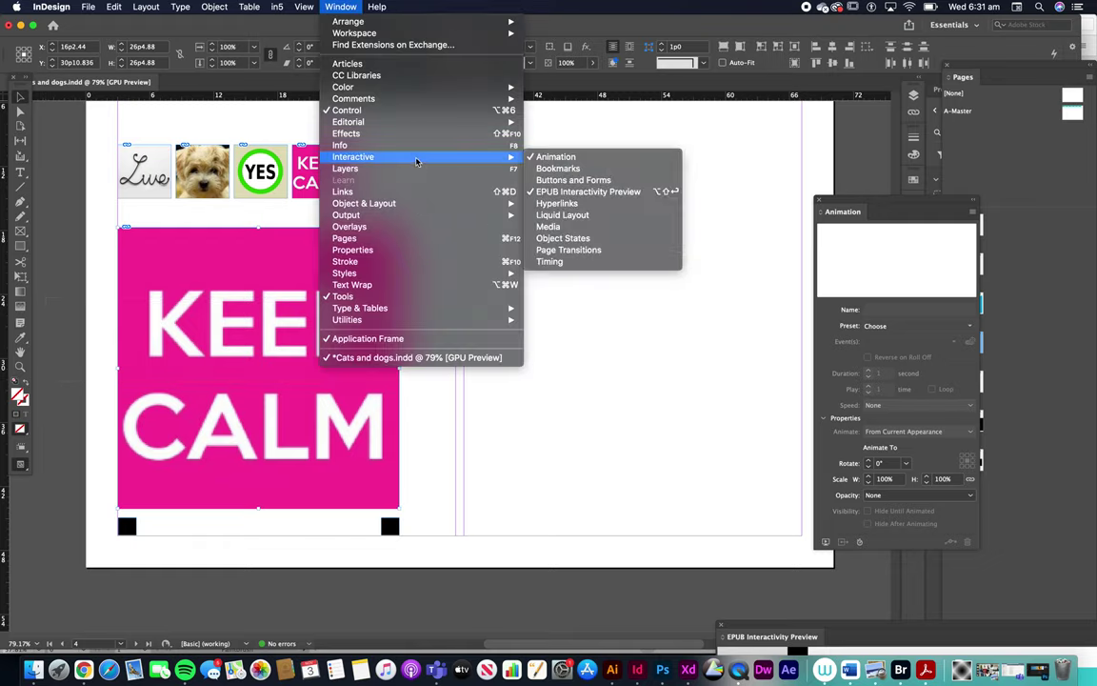
pyautogui.click(576, 243)
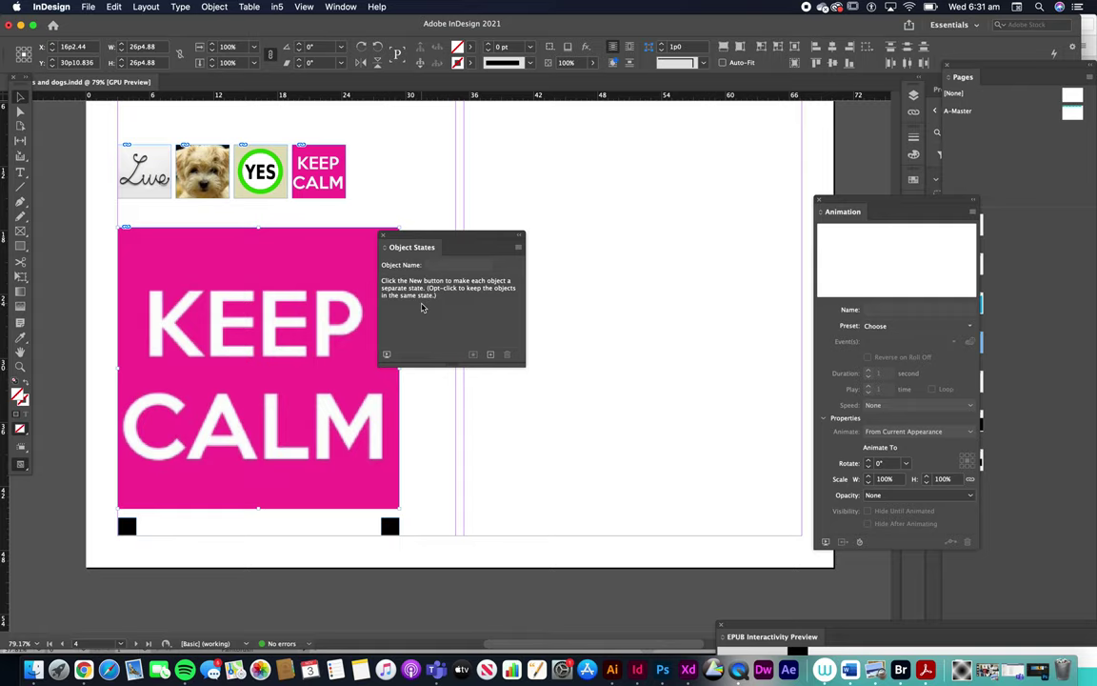
pyautogui.click(492, 357)
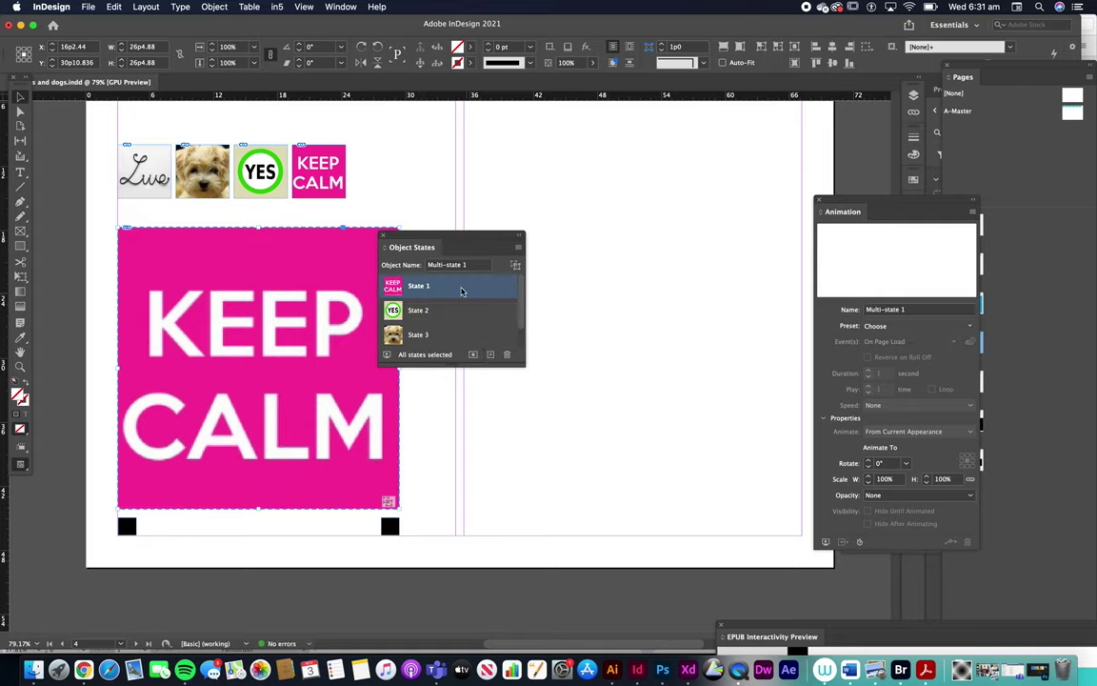
pyautogui.moveTo(429, 238); pyautogui.dragTo(585, 177)
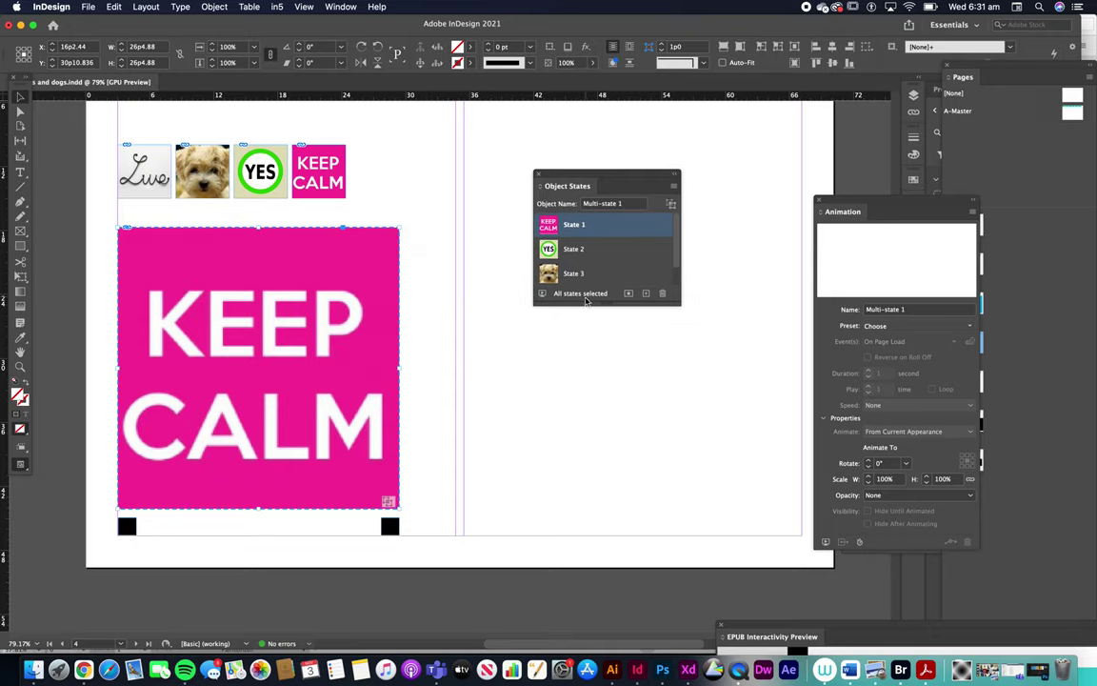
pyautogui.moveTo(585, 303); pyautogui.dragTo(583, 417)
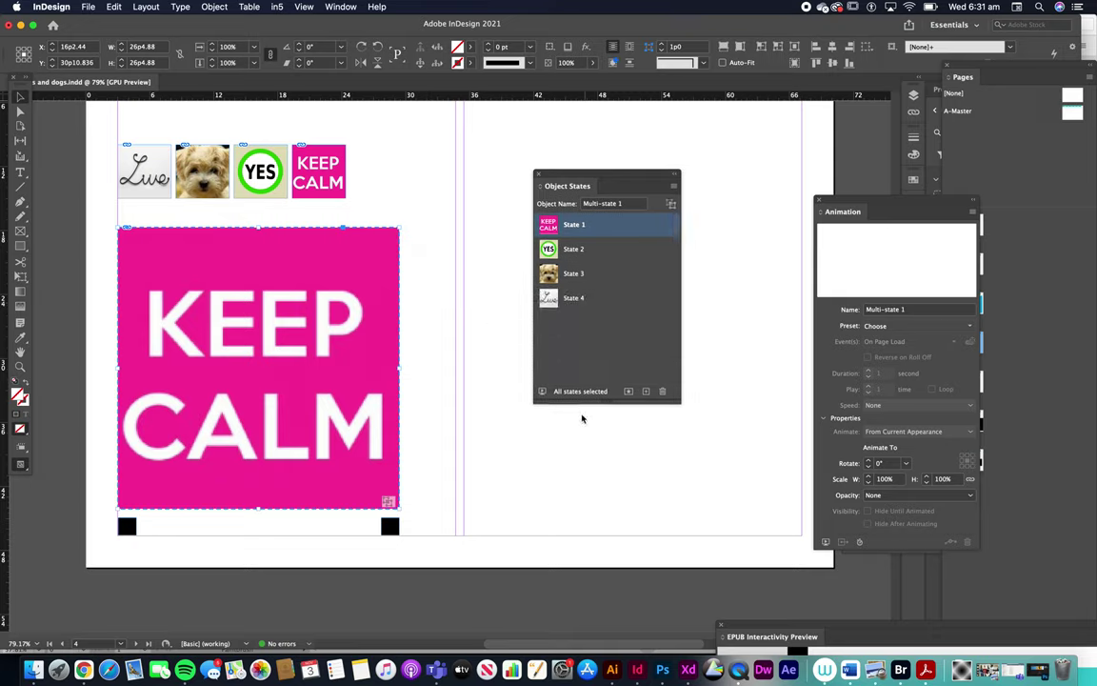
# Step: Preview each state, then move State 2 below State 3 for the order 1, 3, 2, 4
pyautogui.click(551, 301)
pyautogui.click(550, 274)
pyautogui.click(550, 249)
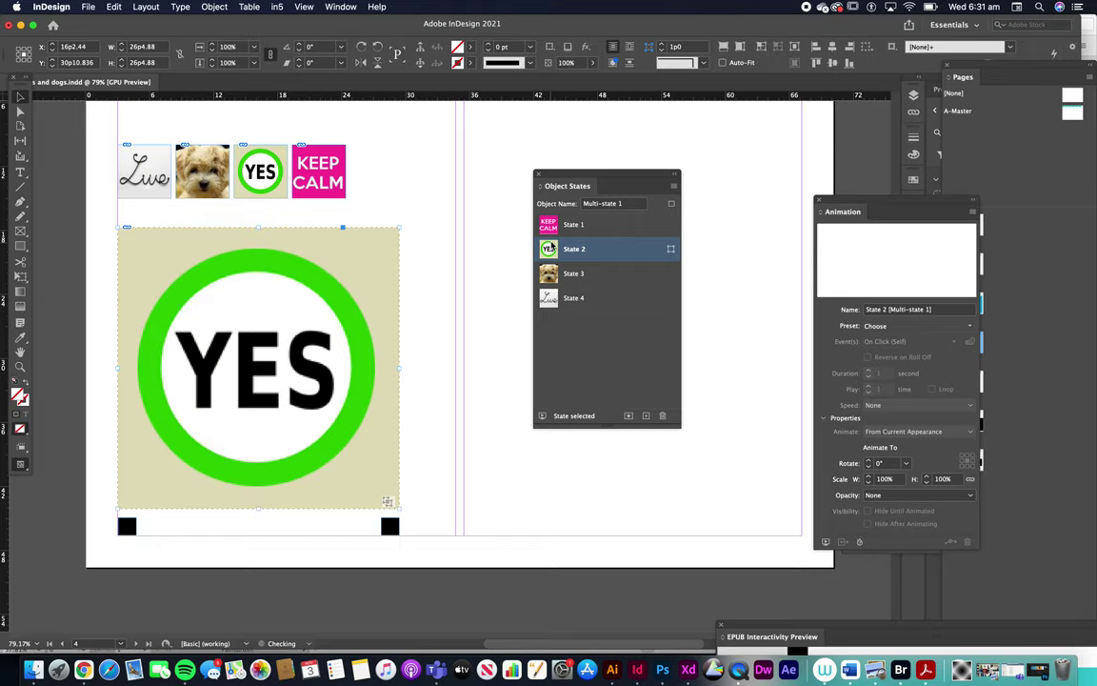
pyautogui.click(548, 227)
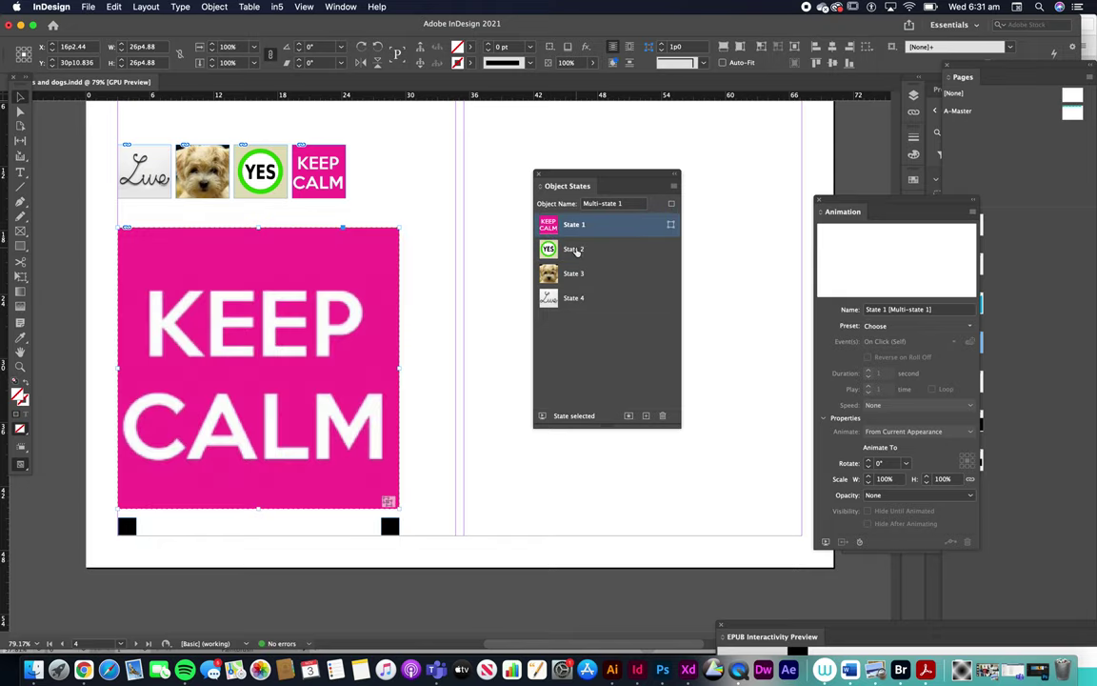
pyautogui.click(575, 249)
pyautogui.moveTo(572, 250); pyautogui.dragTo(576, 282)
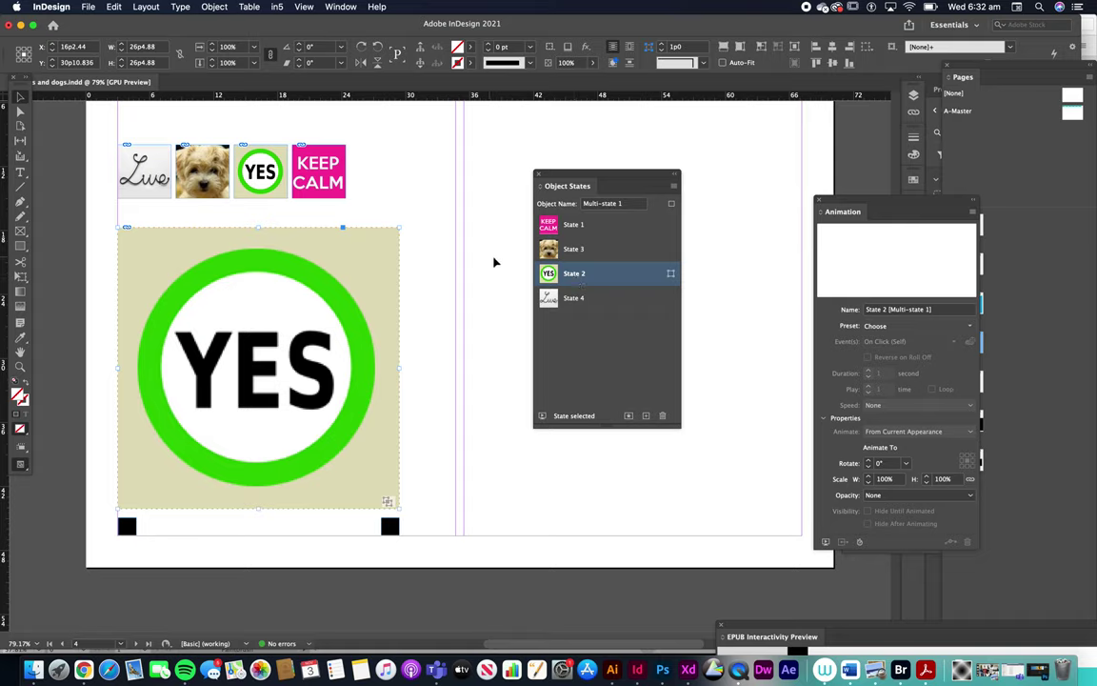
pyautogui.click(440, 238)
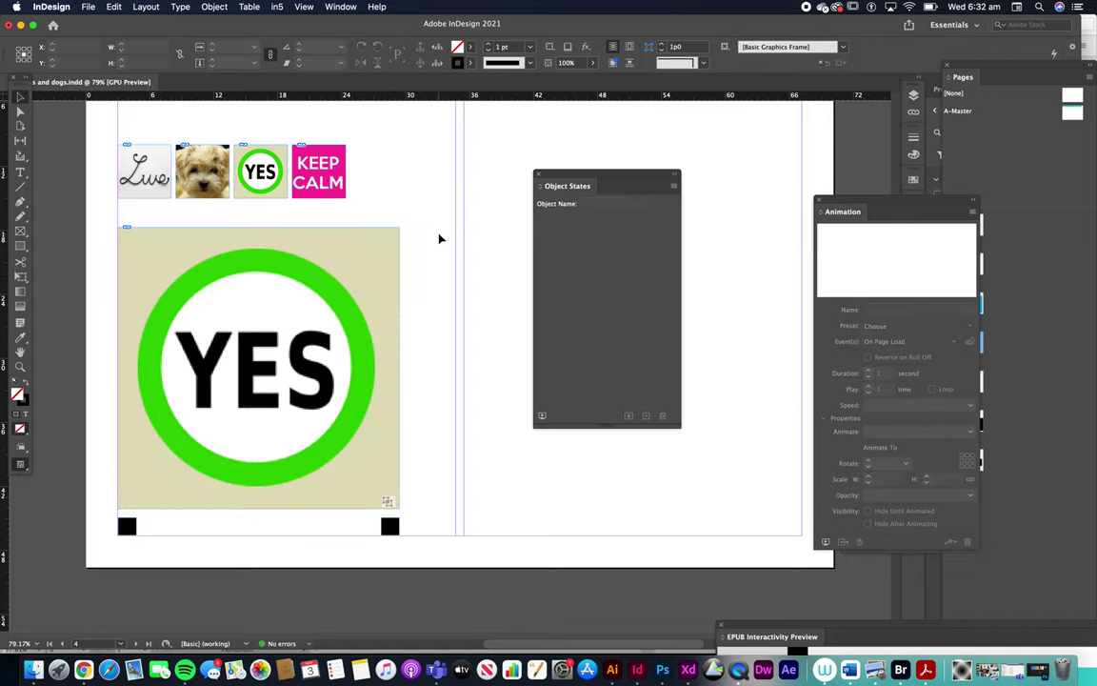
pyautogui.click(357, 271)
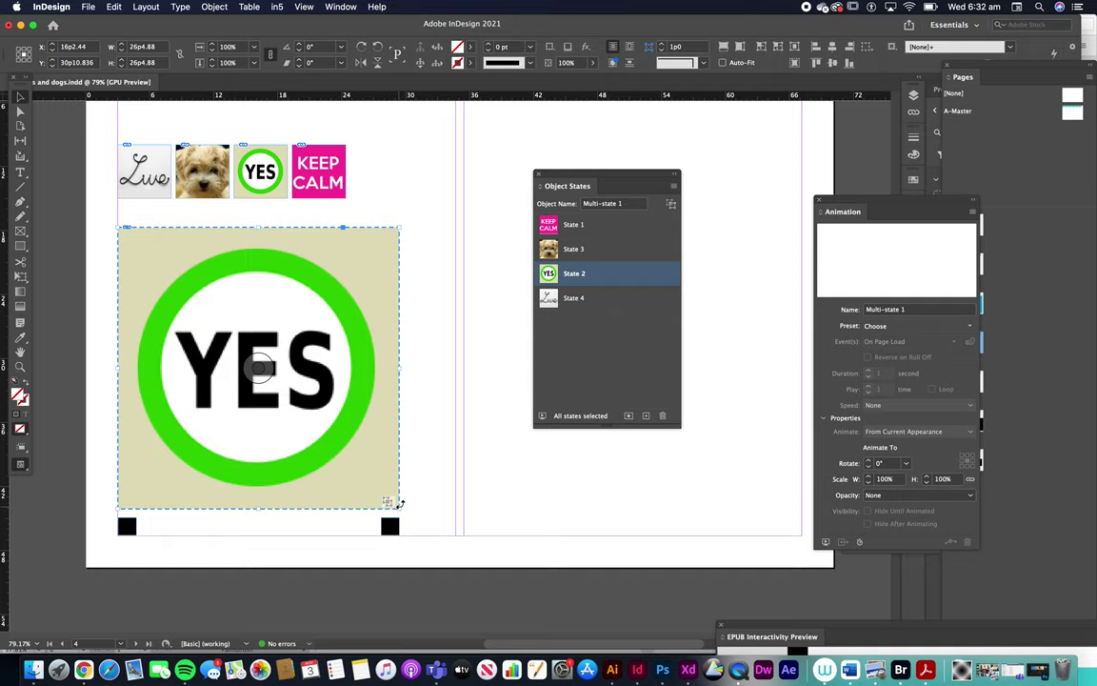
pyautogui.click(431, 288)
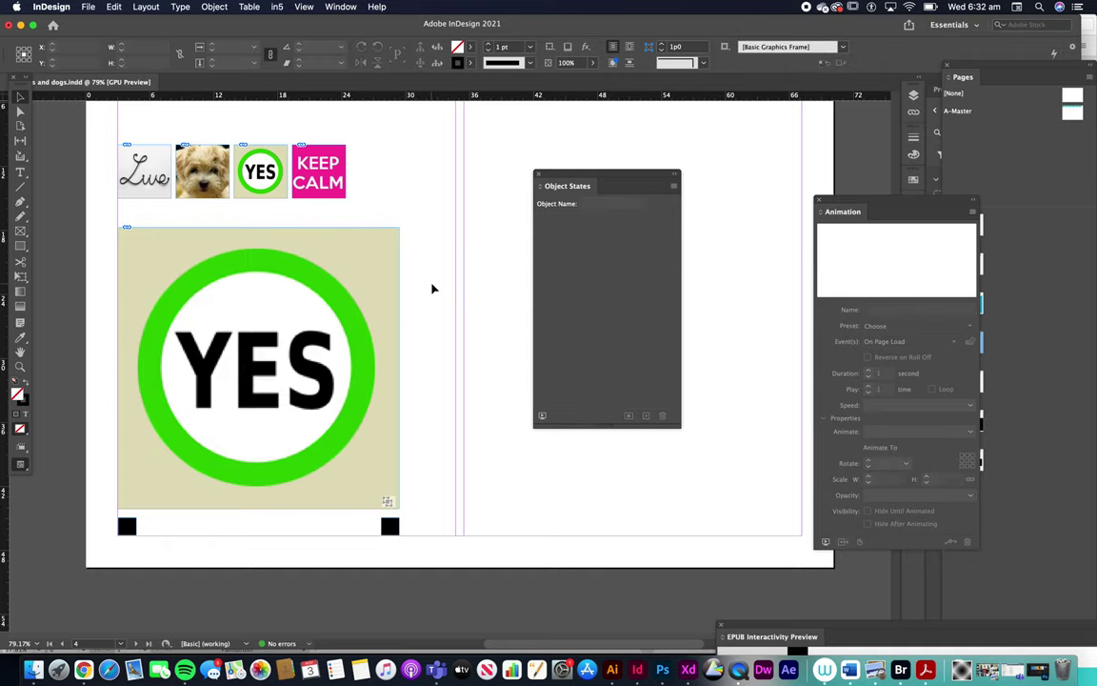
# Step: Convert the two small black squares under the slideshow into buttons
pyautogui.moveTo(100, 527); pyautogui.dragTo(424, 566)
pyautogui.rightClick(388, 530)
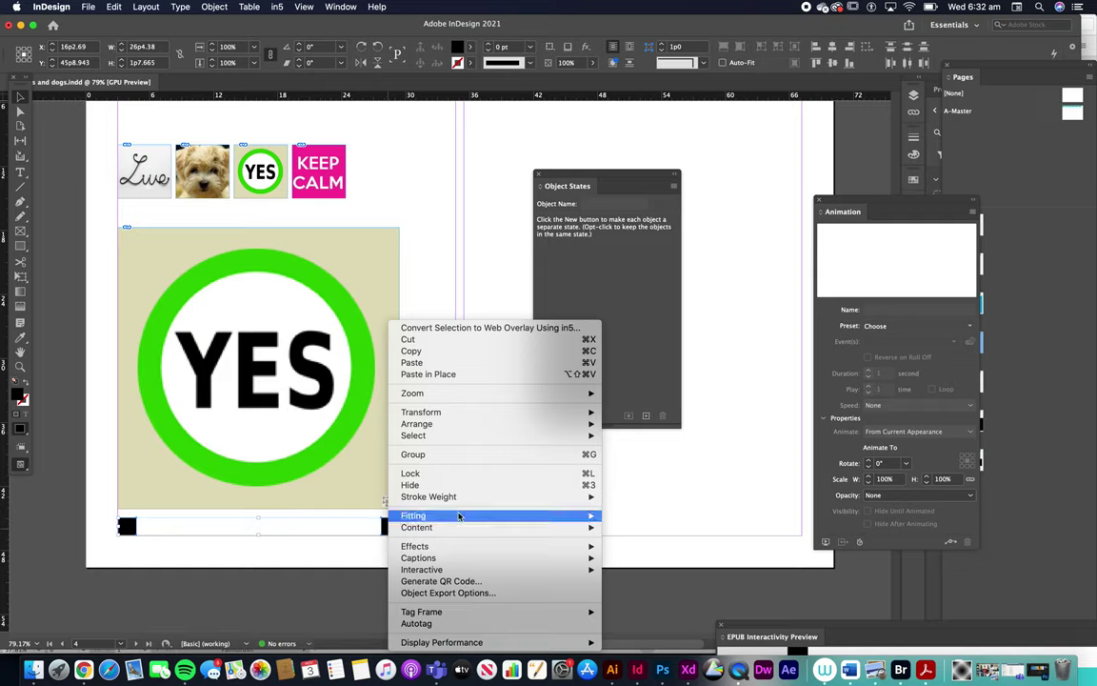
pyautogui.moveTo(434, 570)
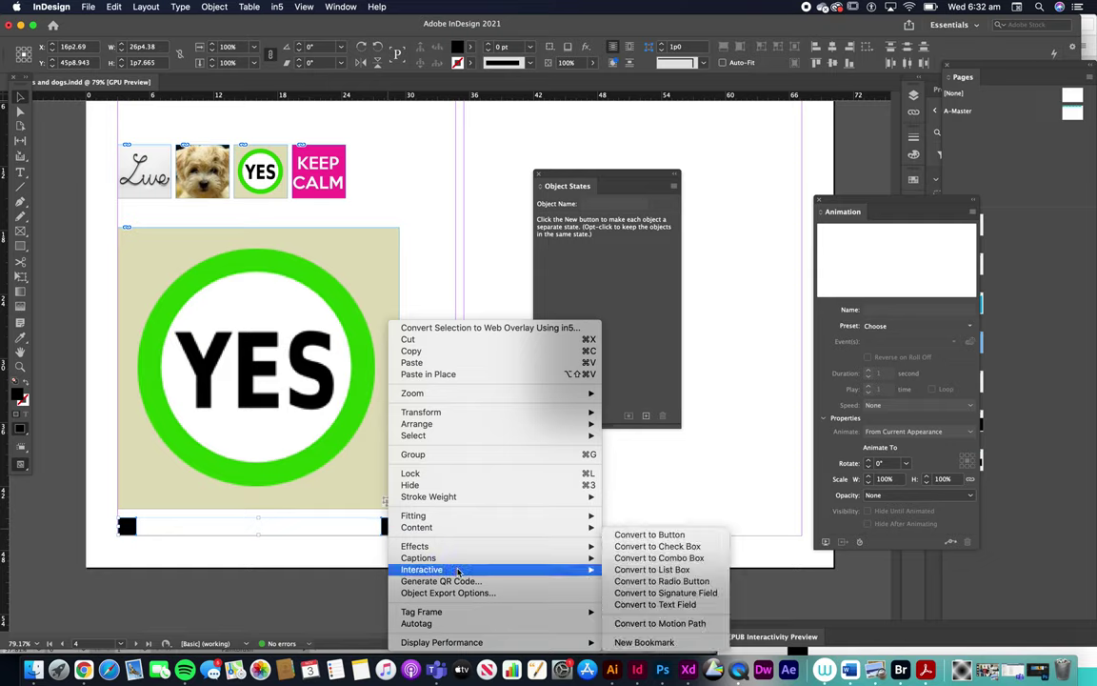
pyautogui.click(640, 536)
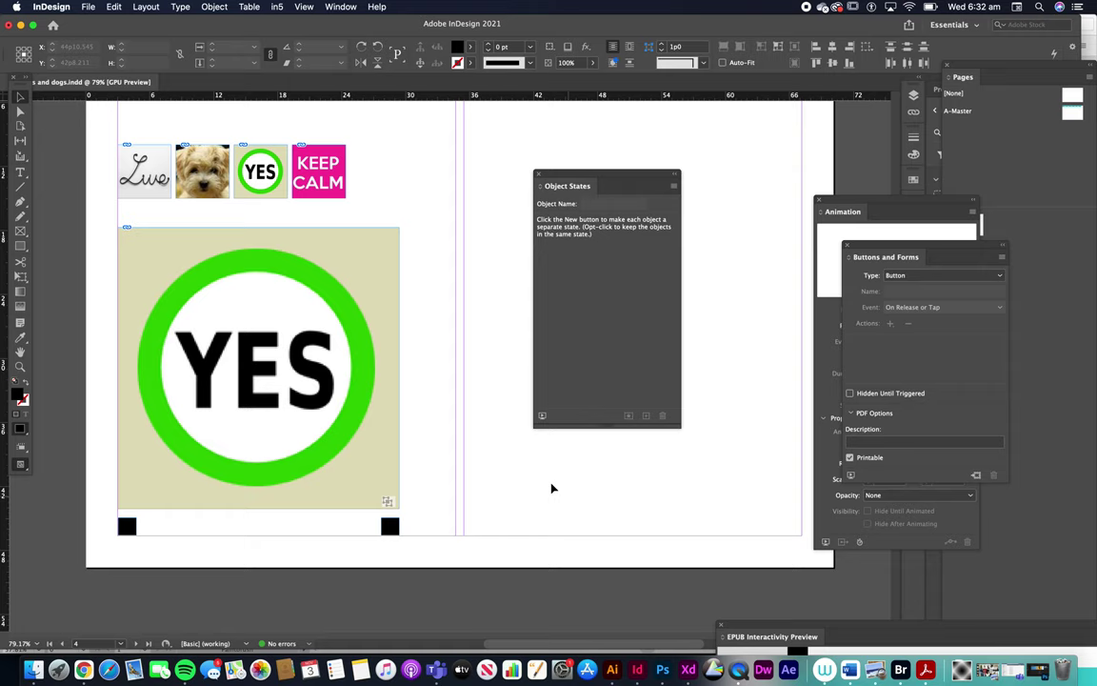
# Step: Convert the four thumbnail images into buttons
pyautogui.moveTo(100, 112); pyautogui.dragTo(343, 195)
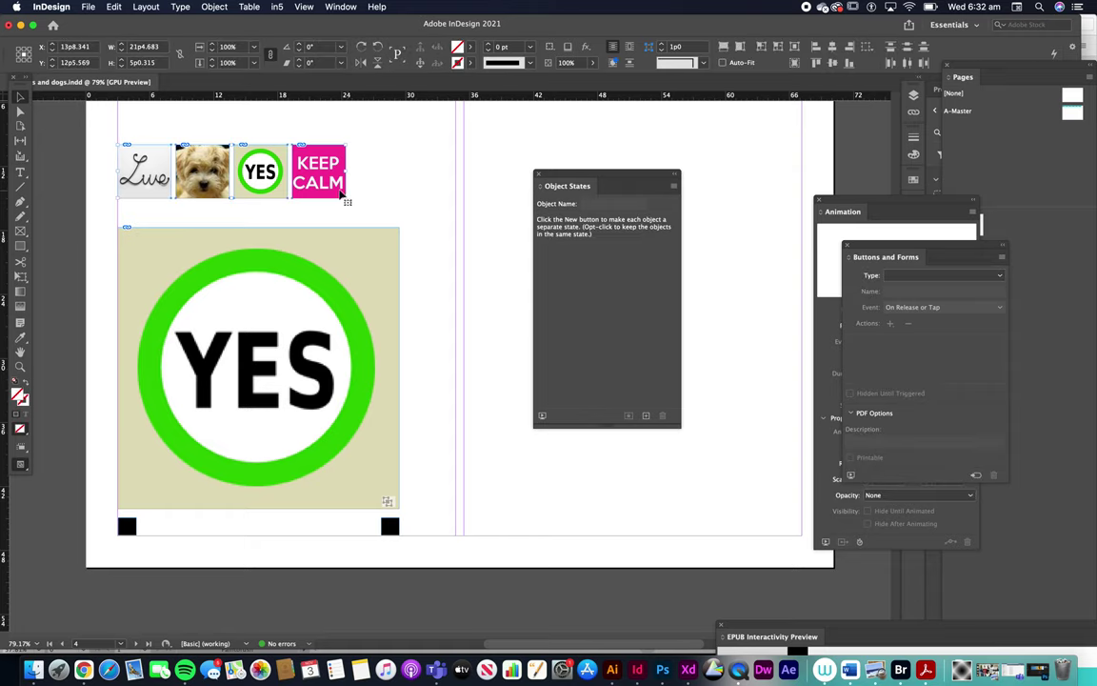
pyautogui.rightClick(318, 190)
pyautogui.moveTo(431, 468)
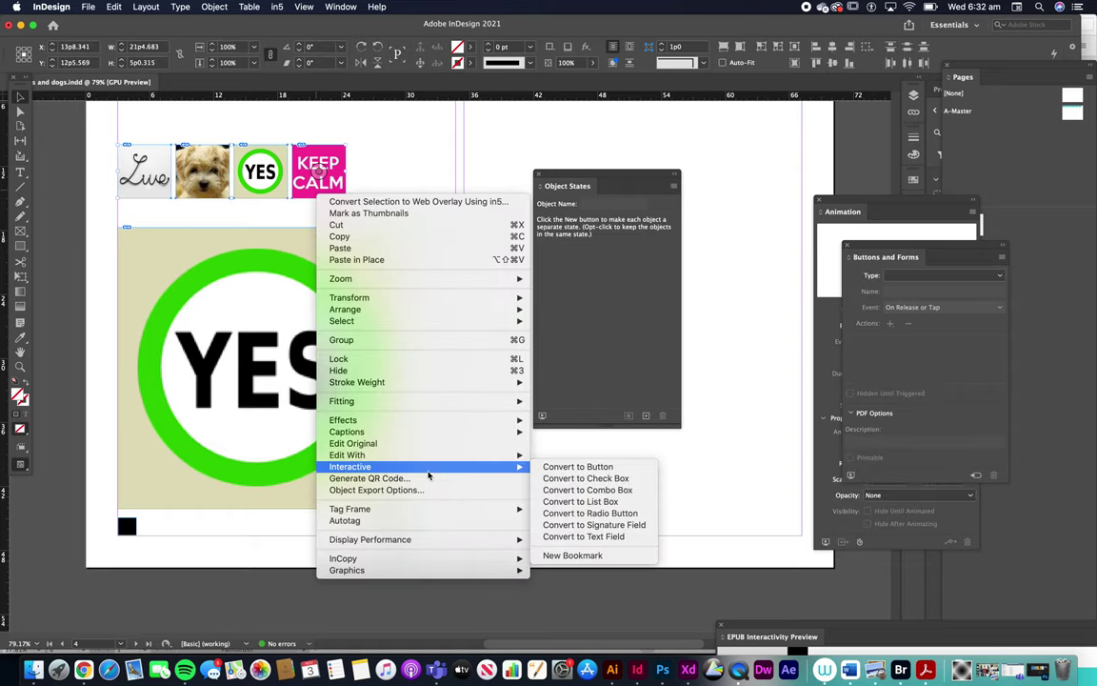
pyautogui.click(608, 468)
pyautogui.click(126, 527)
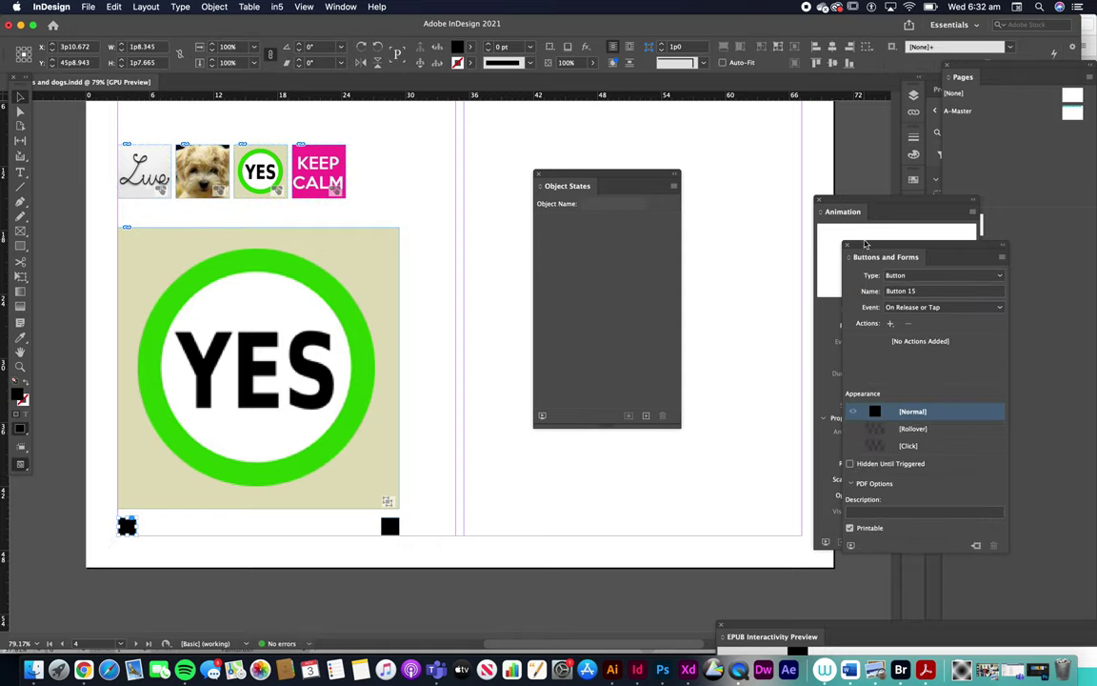
# Step: Give the left black square an On Click Go To Previous State action targeting Multi-state 1
pyautogui.moveTo(865, 245); pyautogui.dragTo(469, 228)
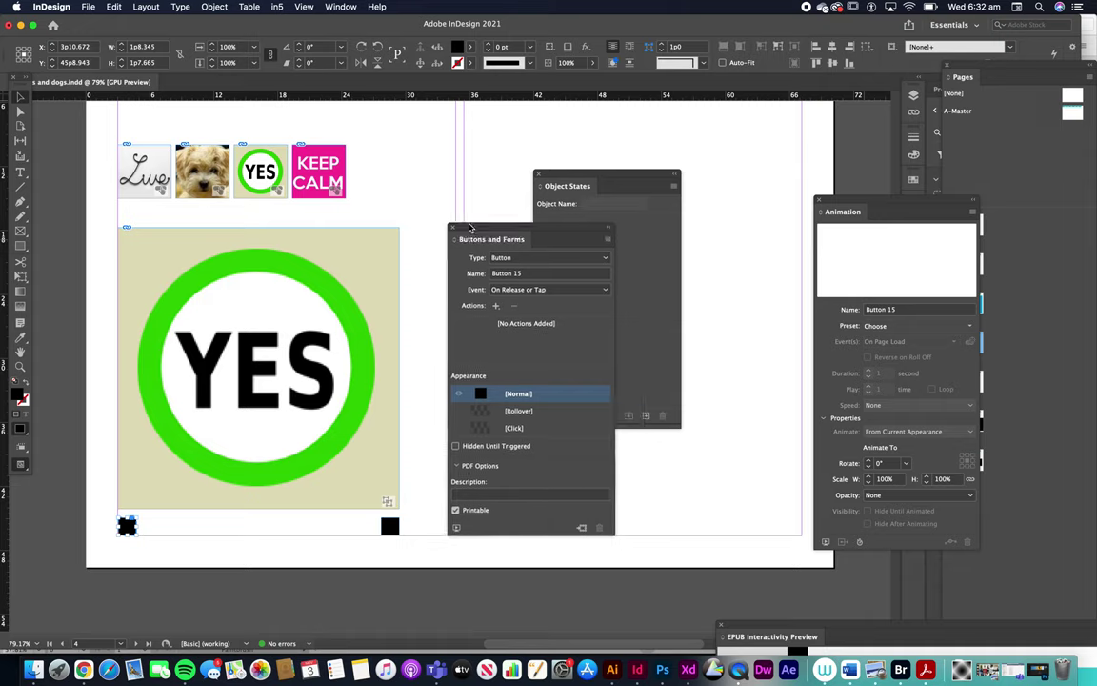
pyautogui.click(551, 290)
pyautogui.click(531, 314)
pyautogui.click(495, 306)
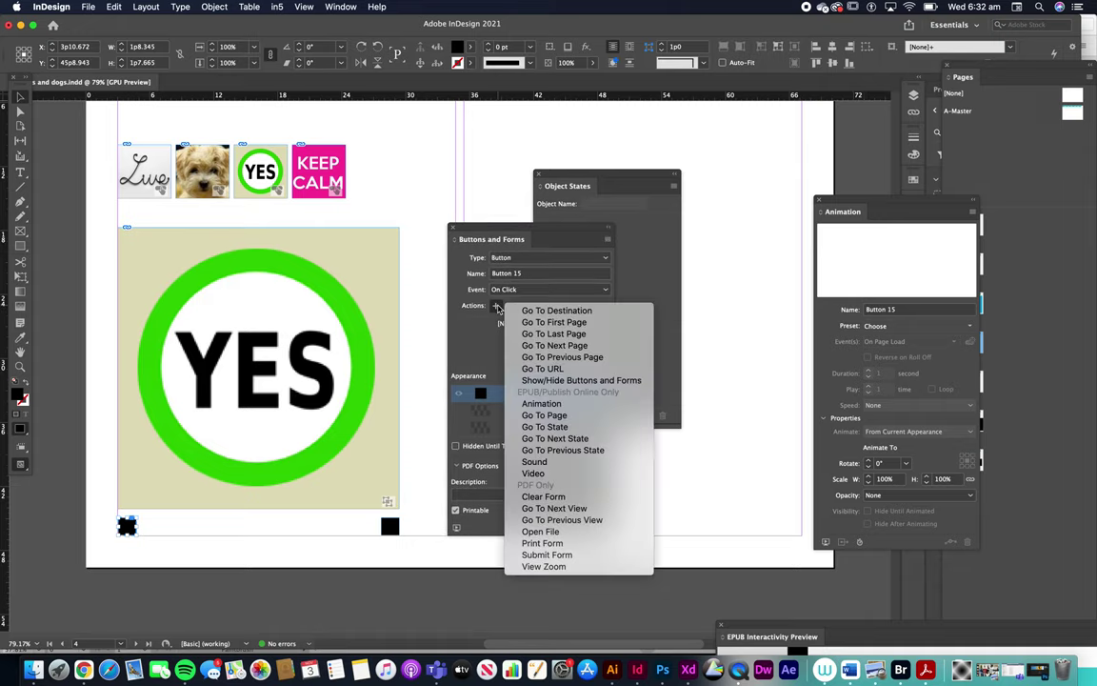
pyautogui.click(550, 451)
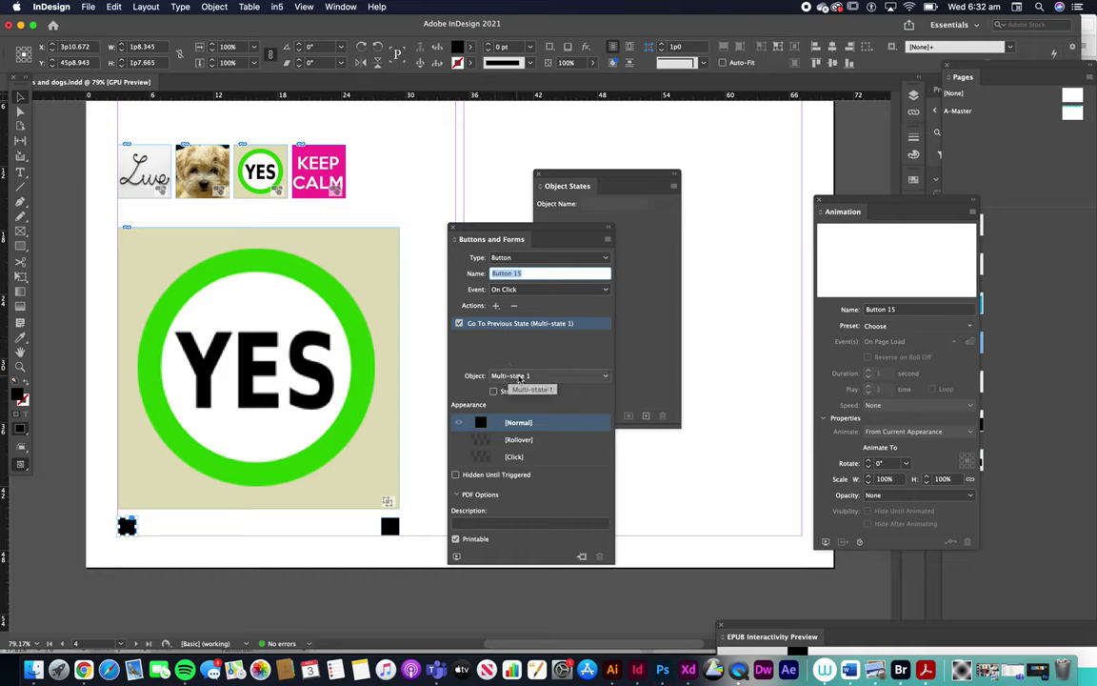
pyautogui.click(525, 377)
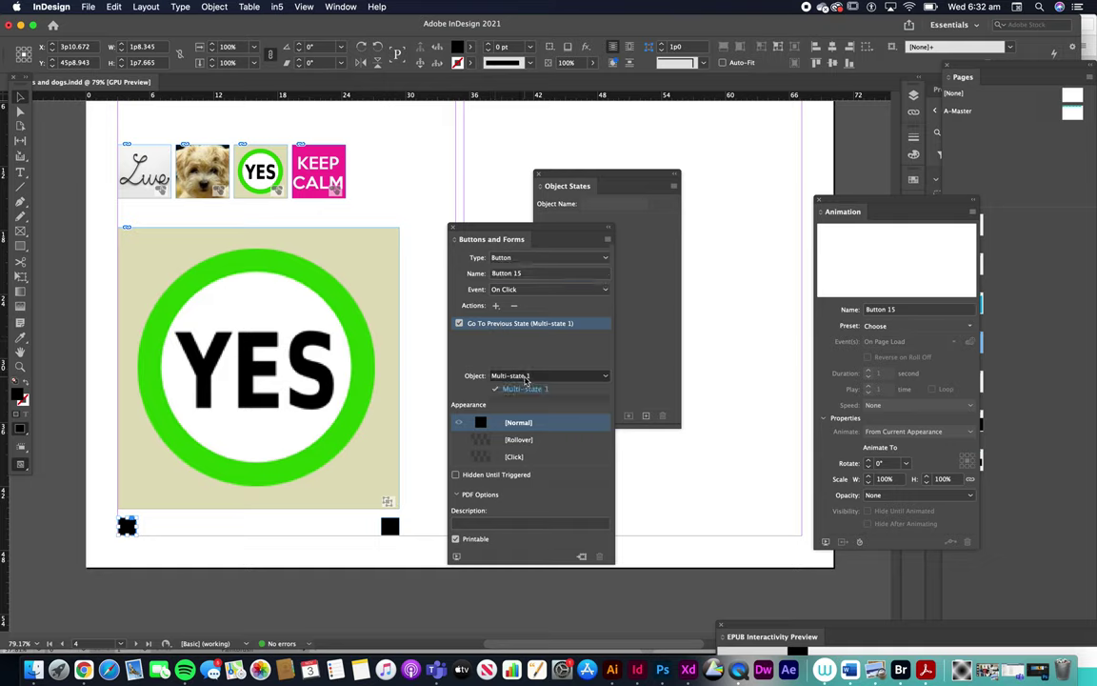
pyautogui.click(524, 378)
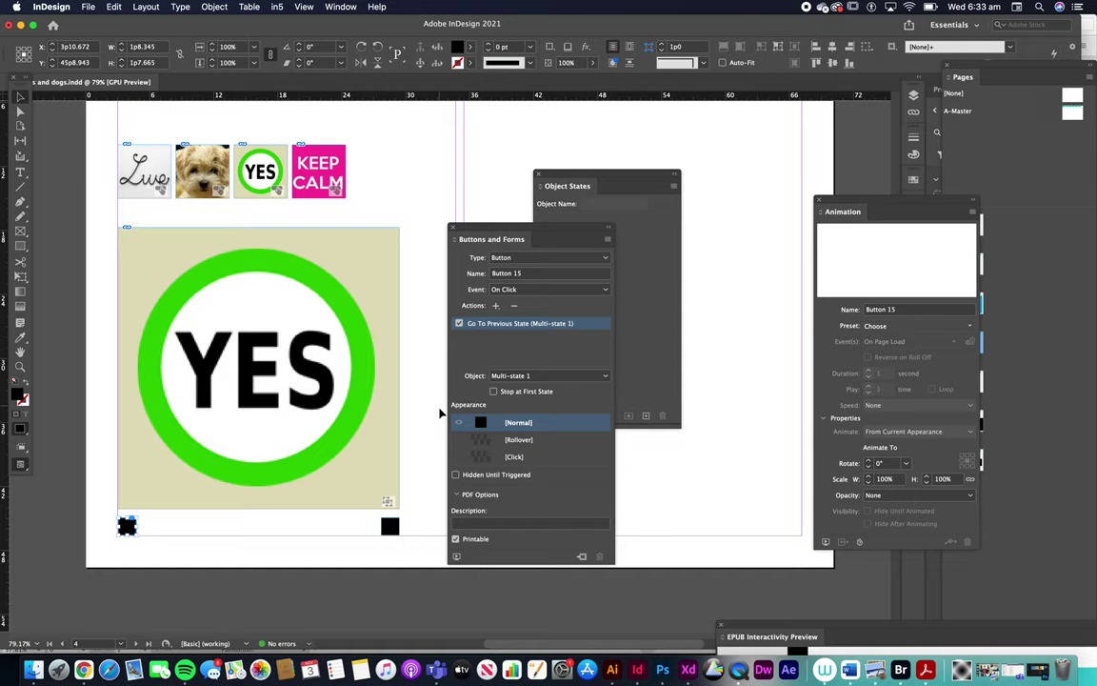
# Step: Give the right black square a Go To Next State action for Multi-state 1
pyautogui.click(389, 529)
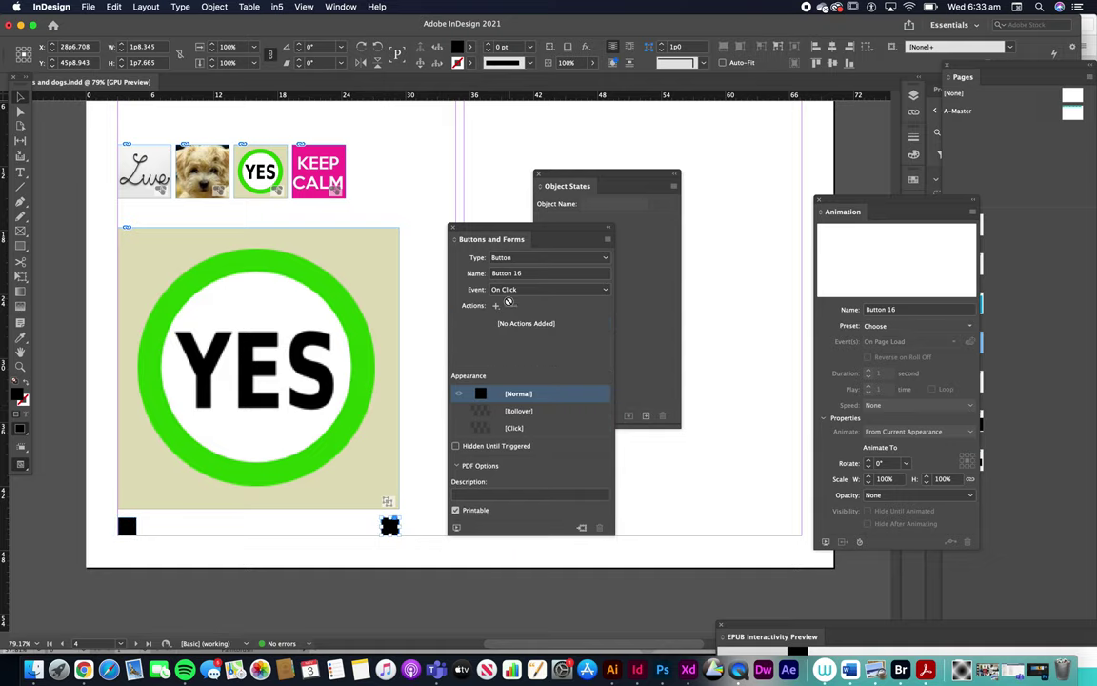
pyautogui.click(495, 305)
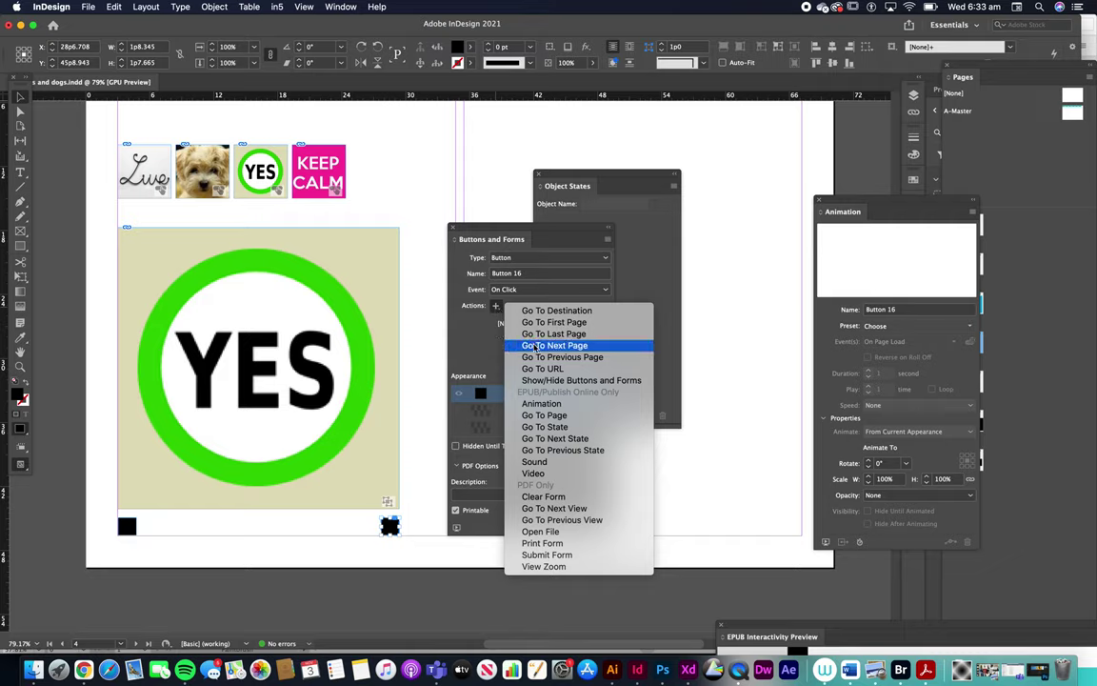
pyautogui.click(544, 439)
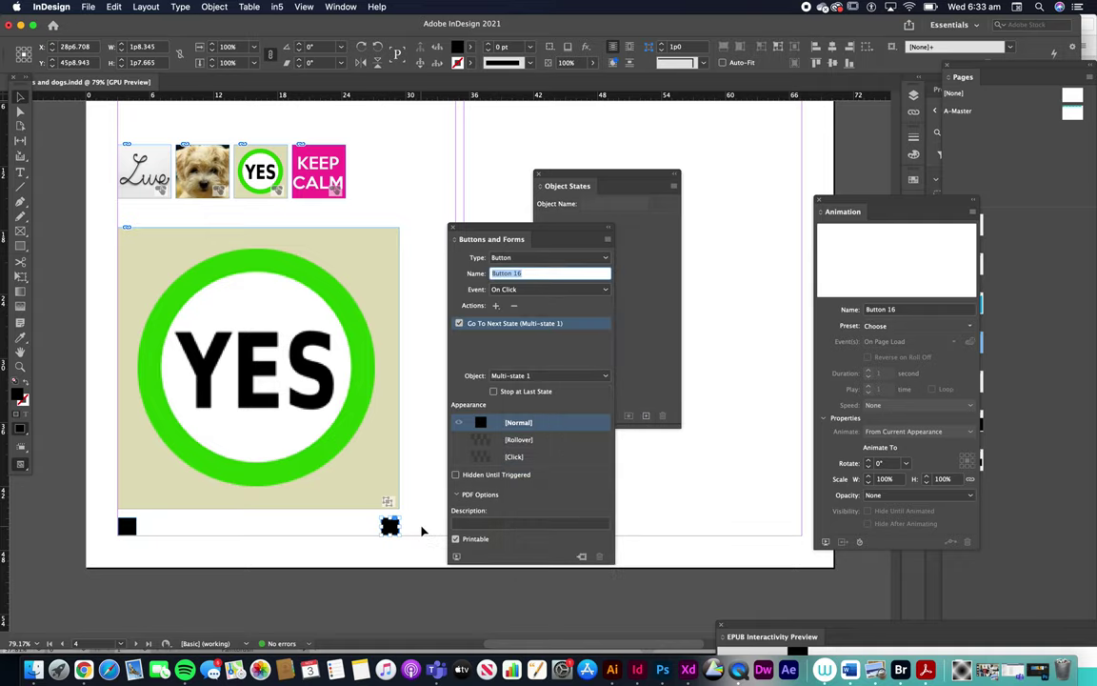
pyautogui.click(421, 527)
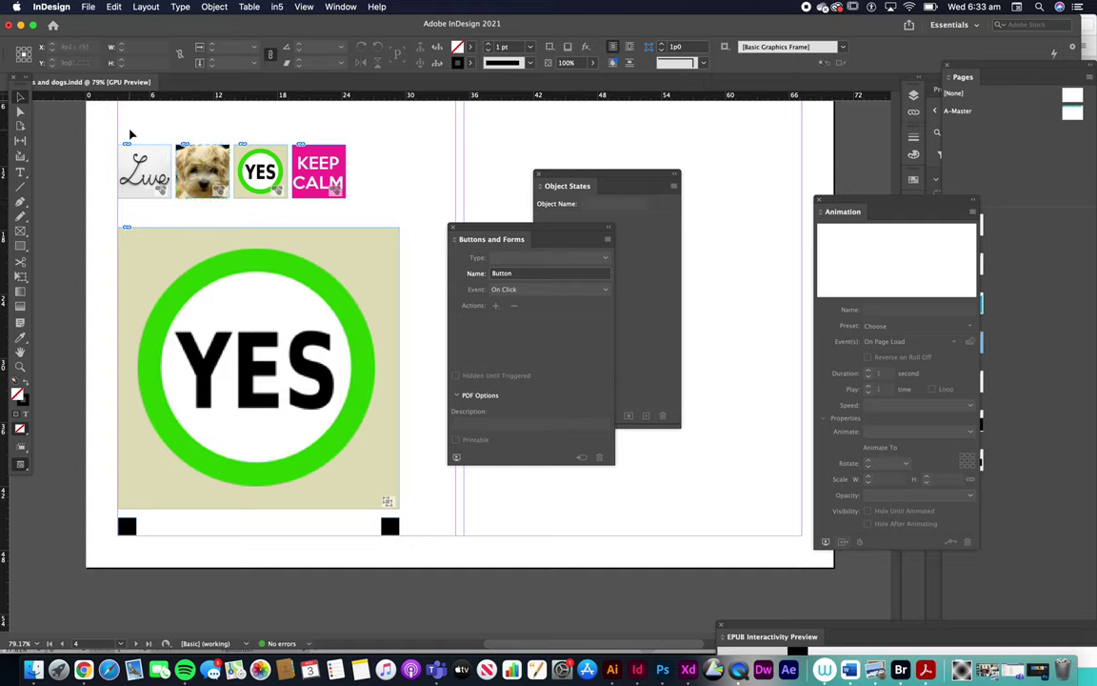
# Step: Add a Go To State action to the Live thumbnail button, set to State 4 of Multi-state 1
pyautogui.moveTo(118, 116); pyautogui.dragTo(295, 176)
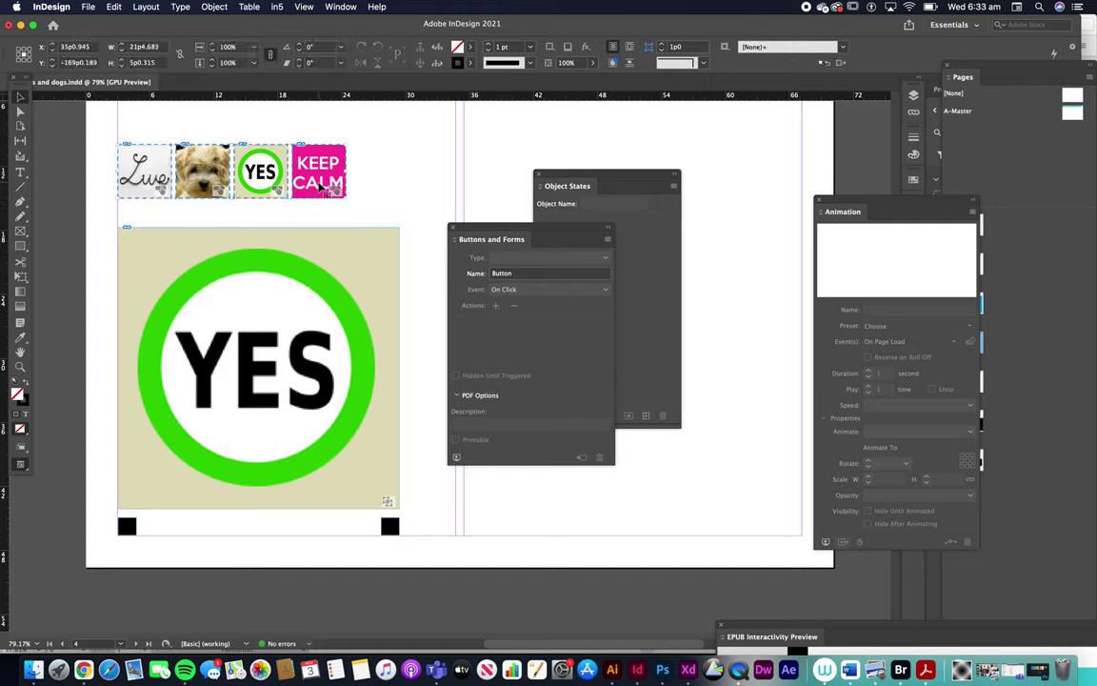
pyautogui.click(149, 123)
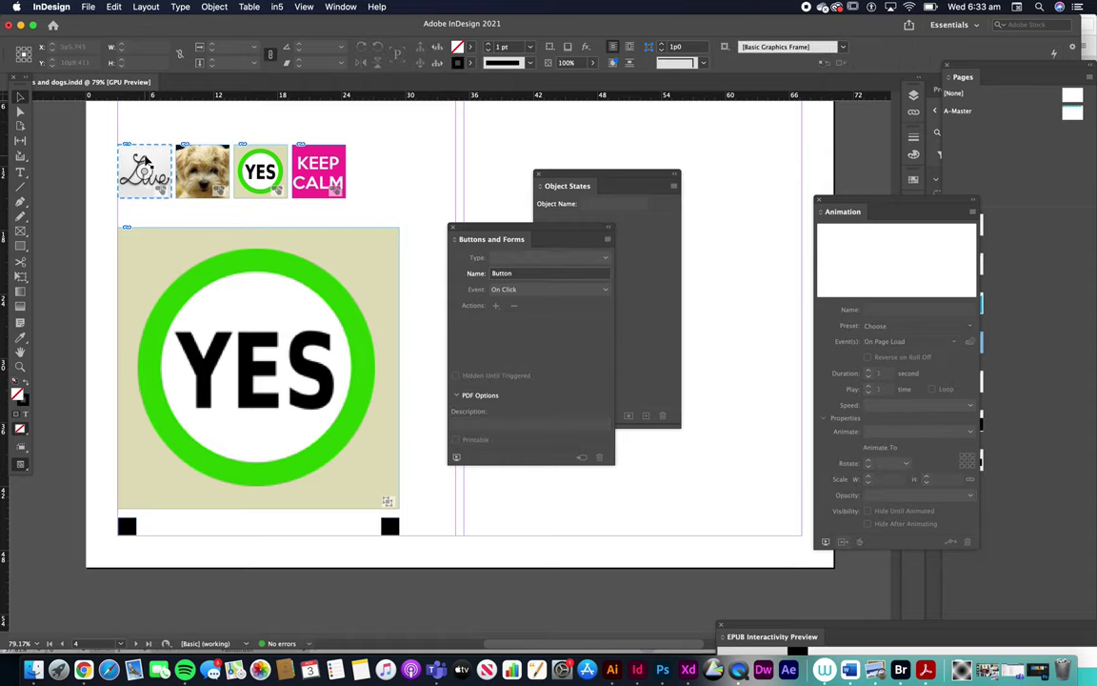
pyautogui.click(144, 165)
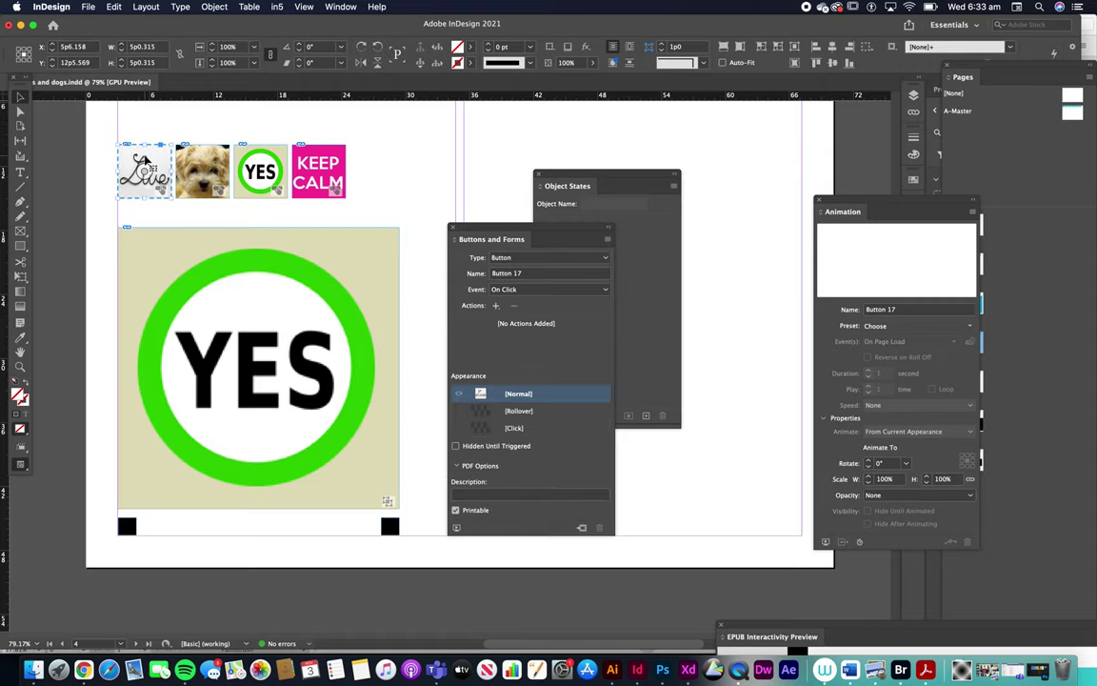
pyautogui.click(495, 306)
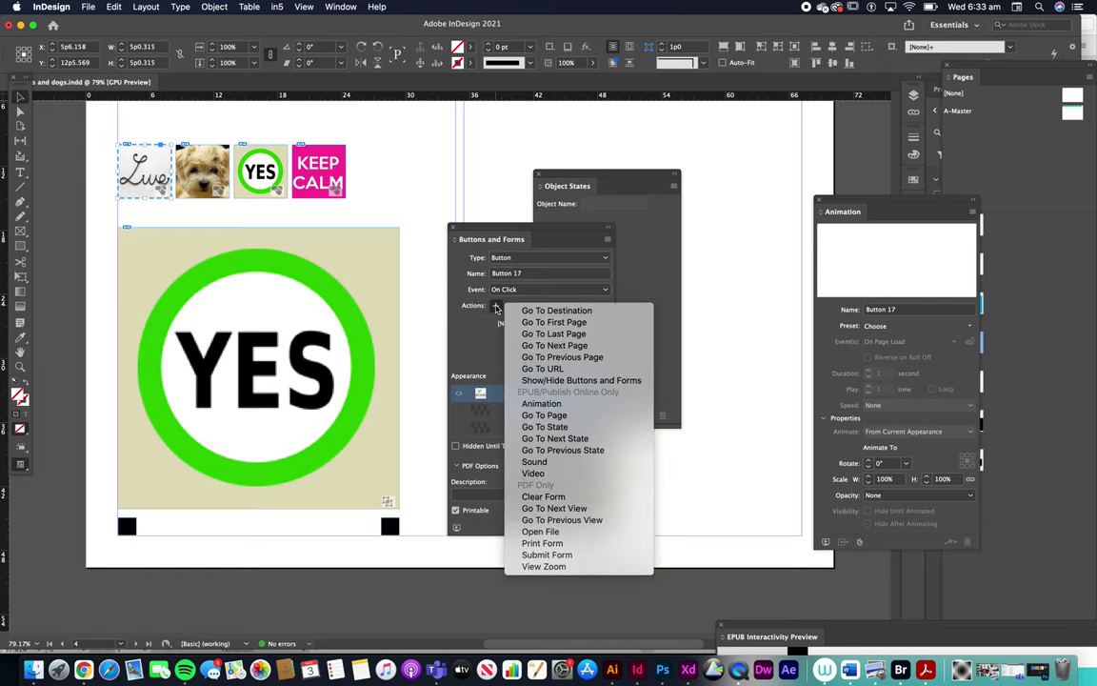
pyautogui.click(568, 431)
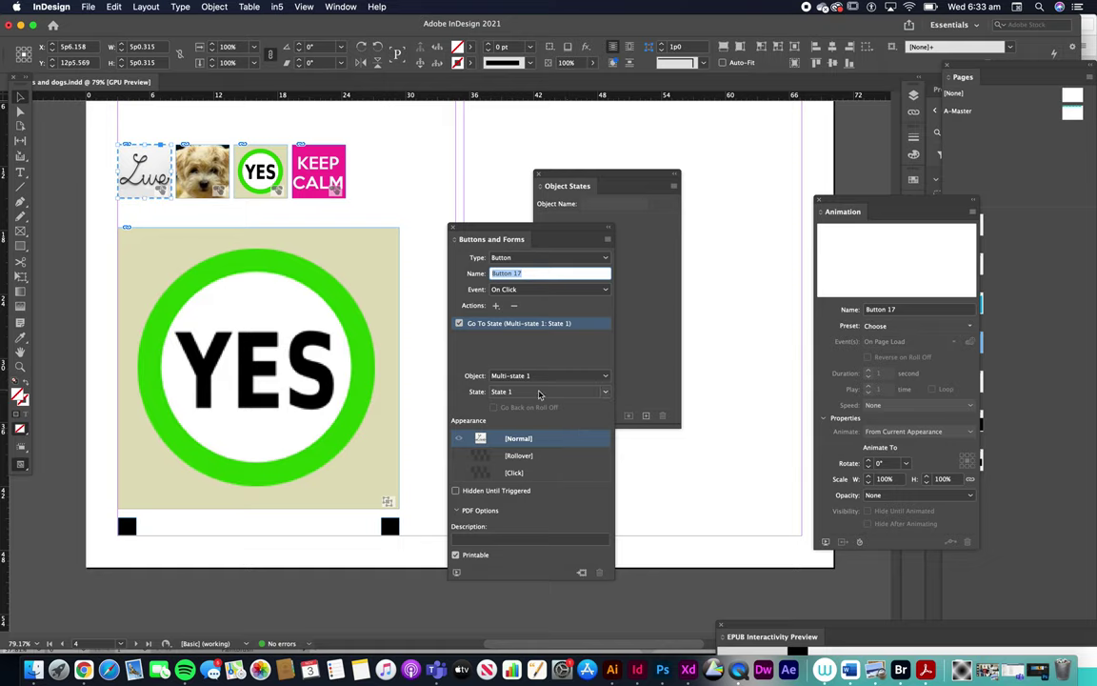
pyautogui.click(540, 392)
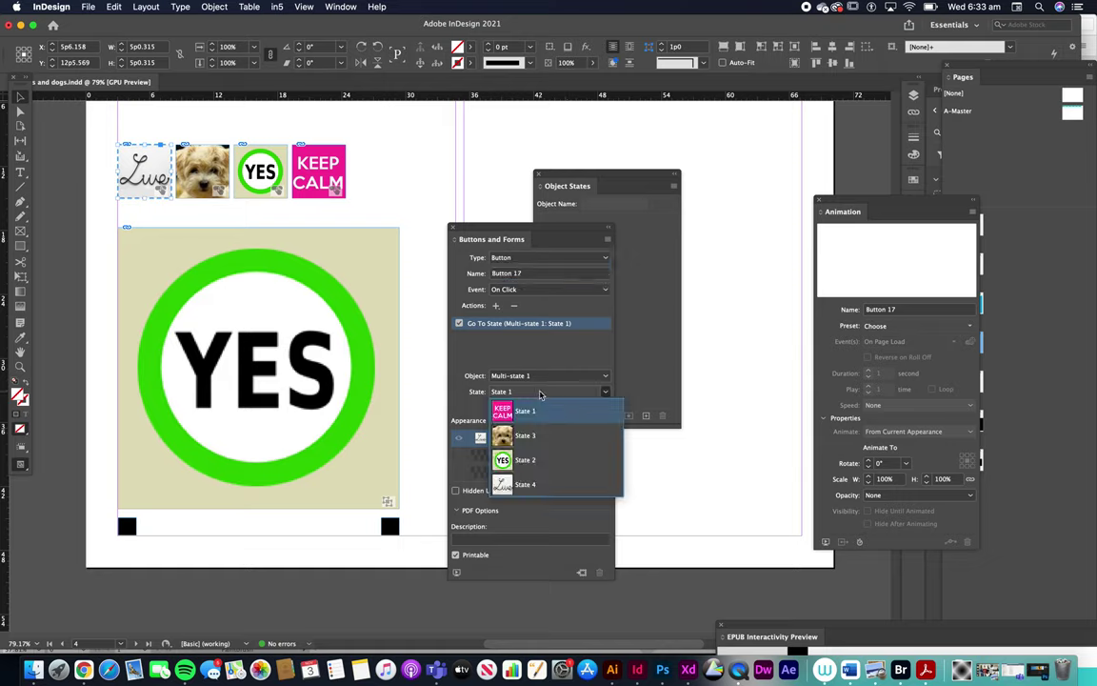
pyautogui.click(534, 484)
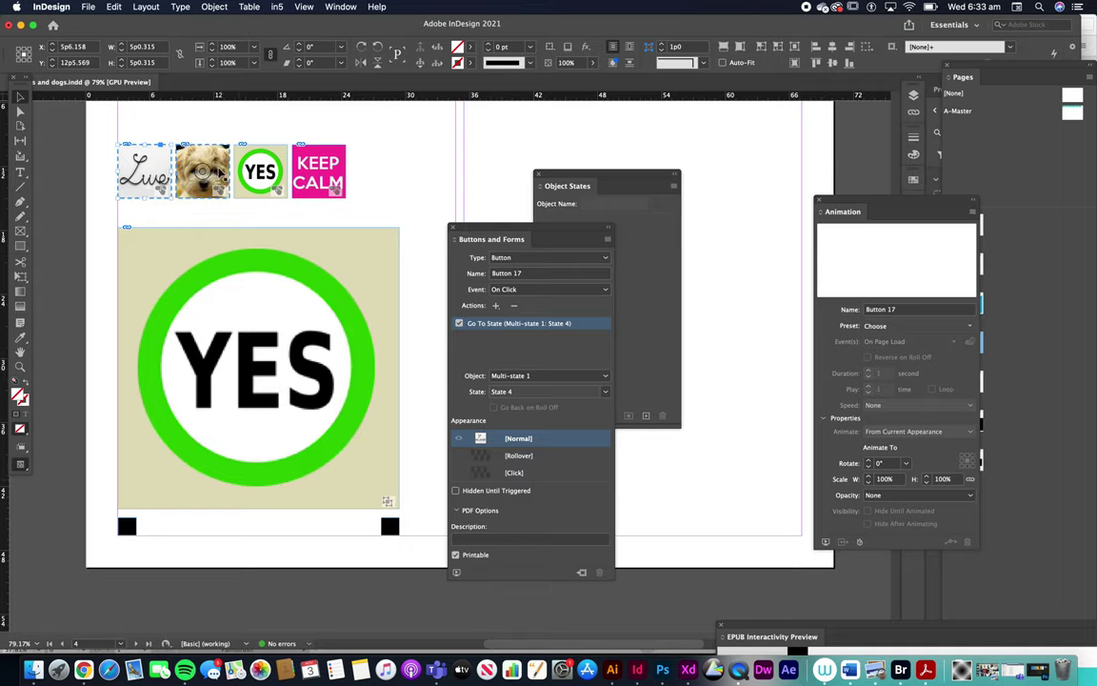
pyautogui.click(186, 155)
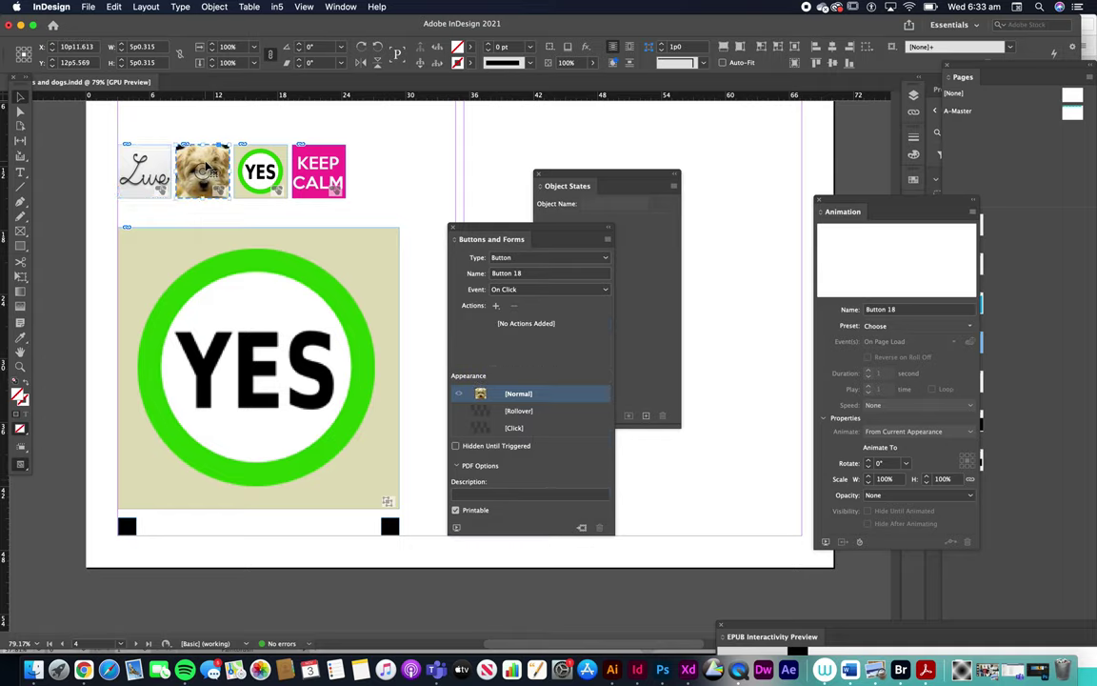
# Step: Give the dog thumbnail button a Go To State action set to State 3
pyautogui.click(496, 306)
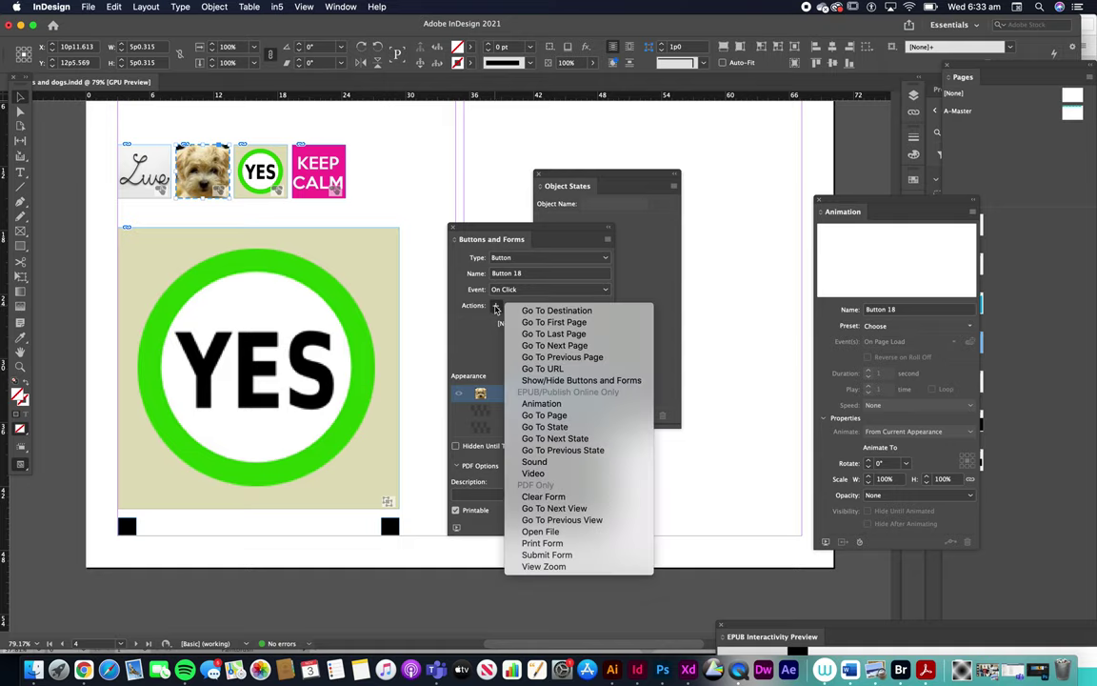
pyautogui.click(549, 428)
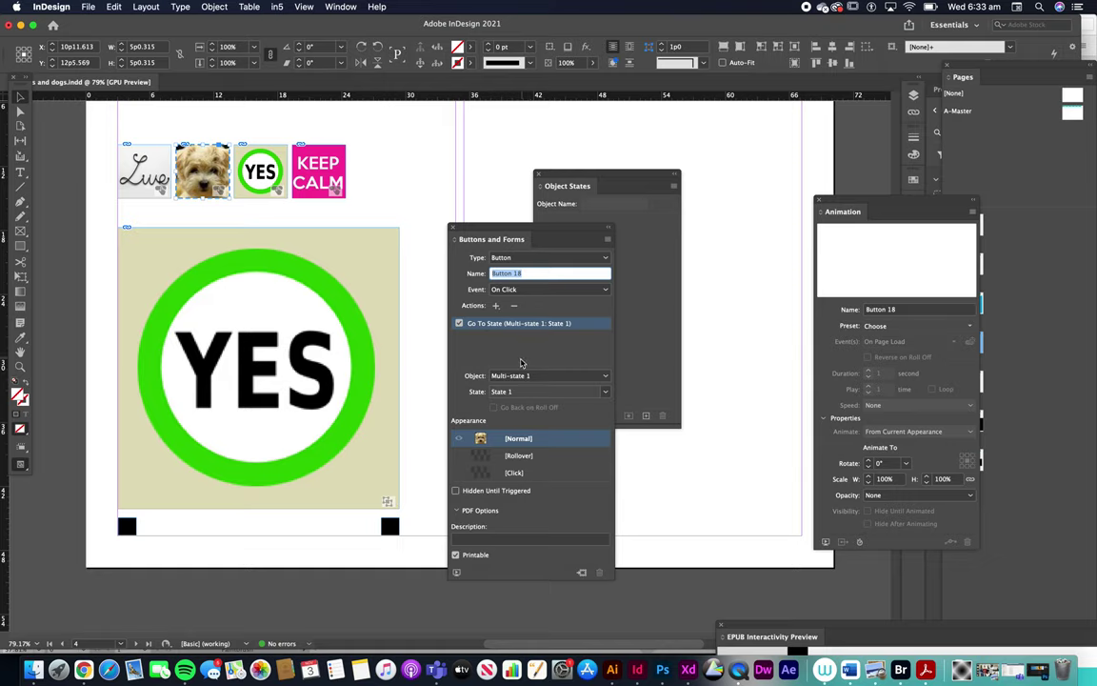
pyautogui.click(534, 391)
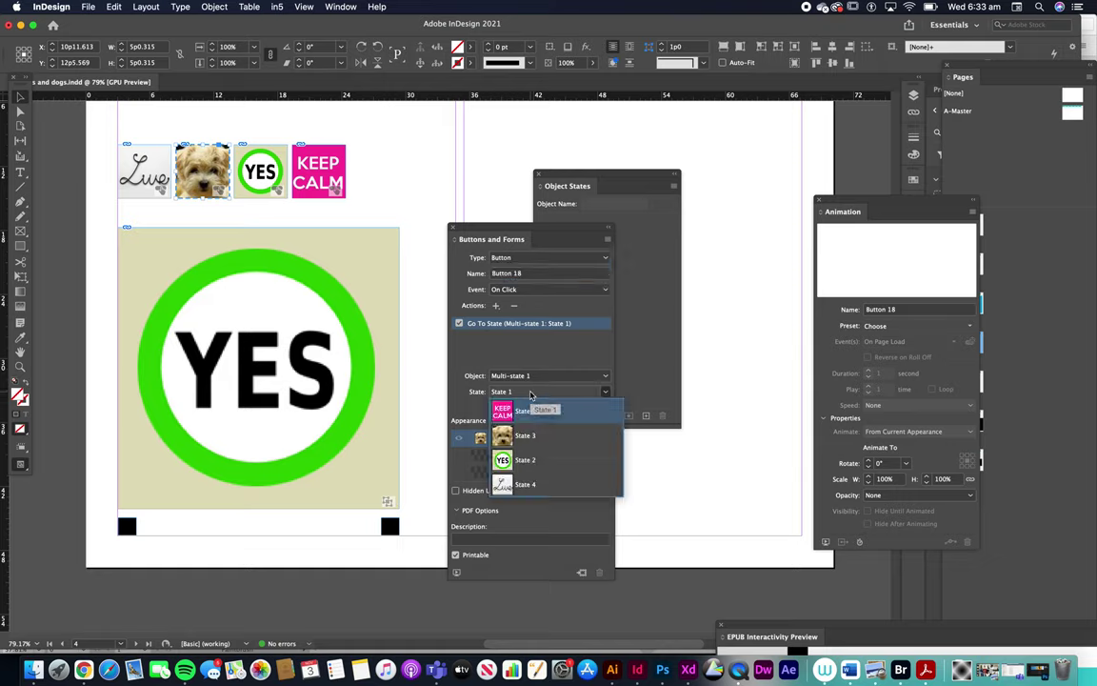
pyautogui.click(532, 434)
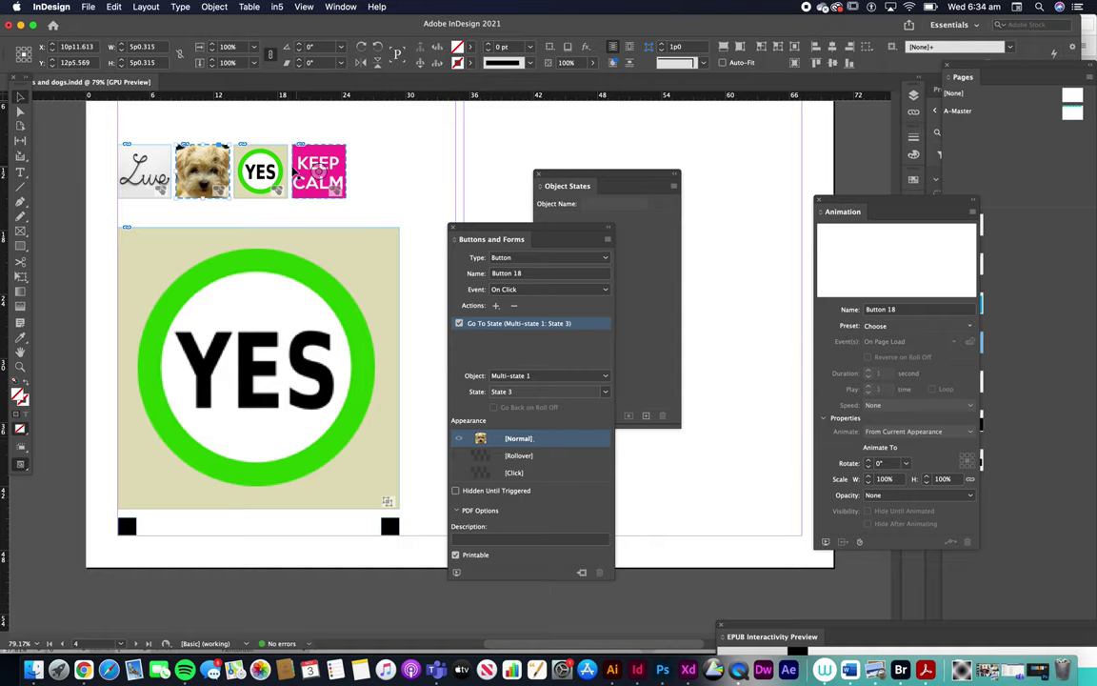
# Step: Give the YES thumbnail button a Go To State action set to State 2
pyautogui.click(261, 170)
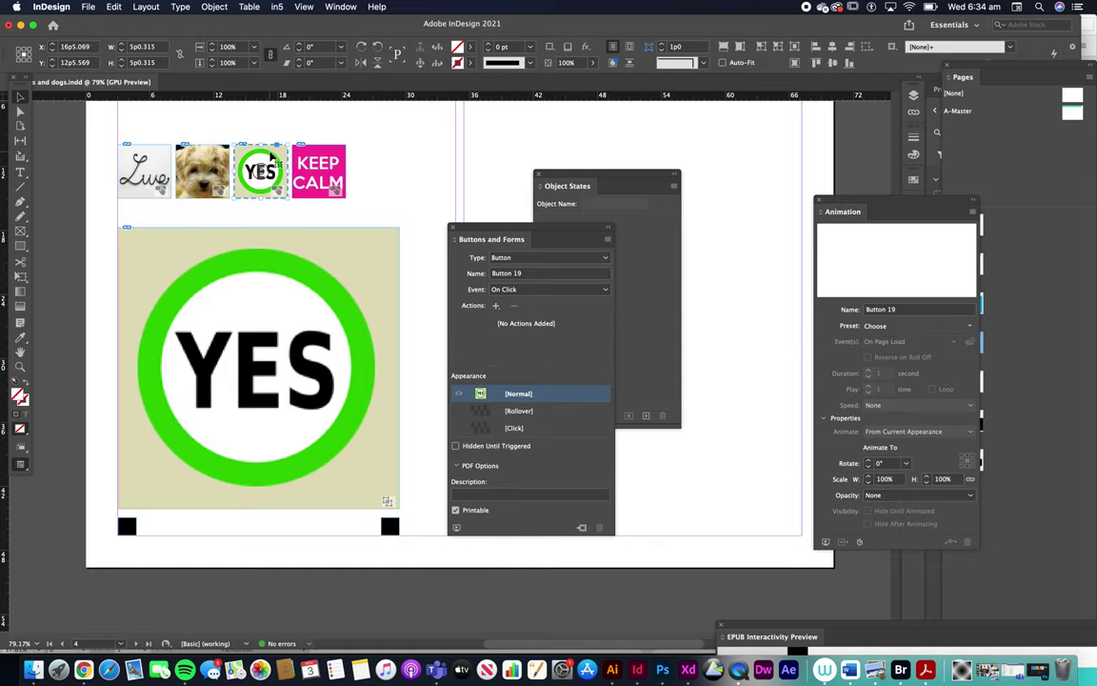
pyautogui.click(496, 306)
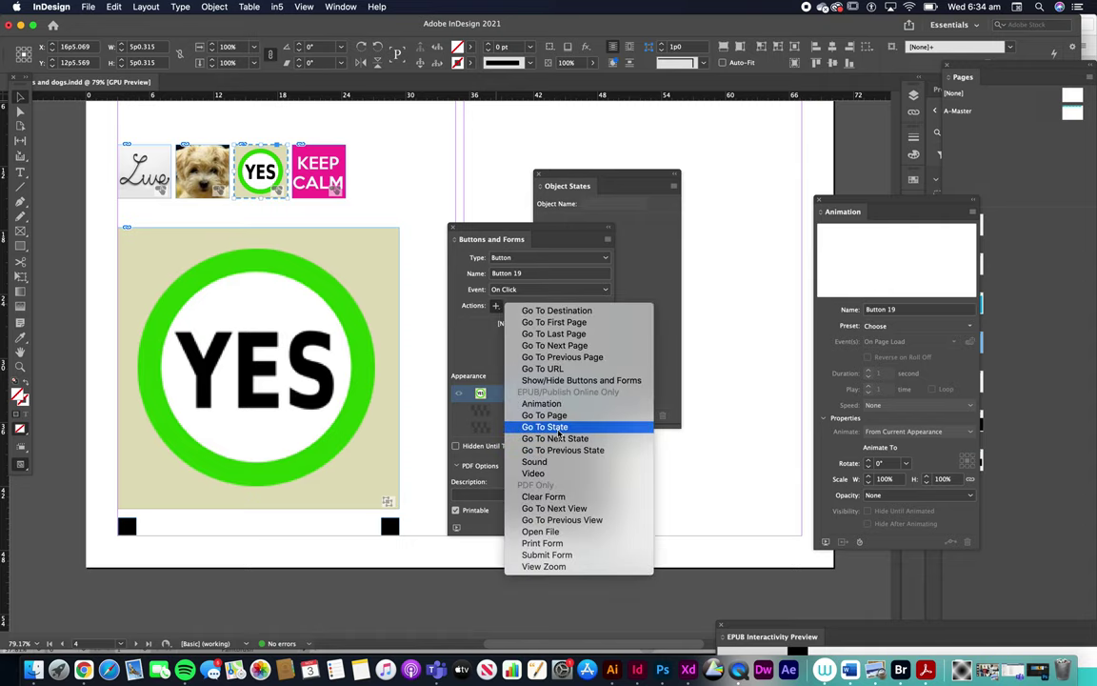
pyautogui.click(559, 429)
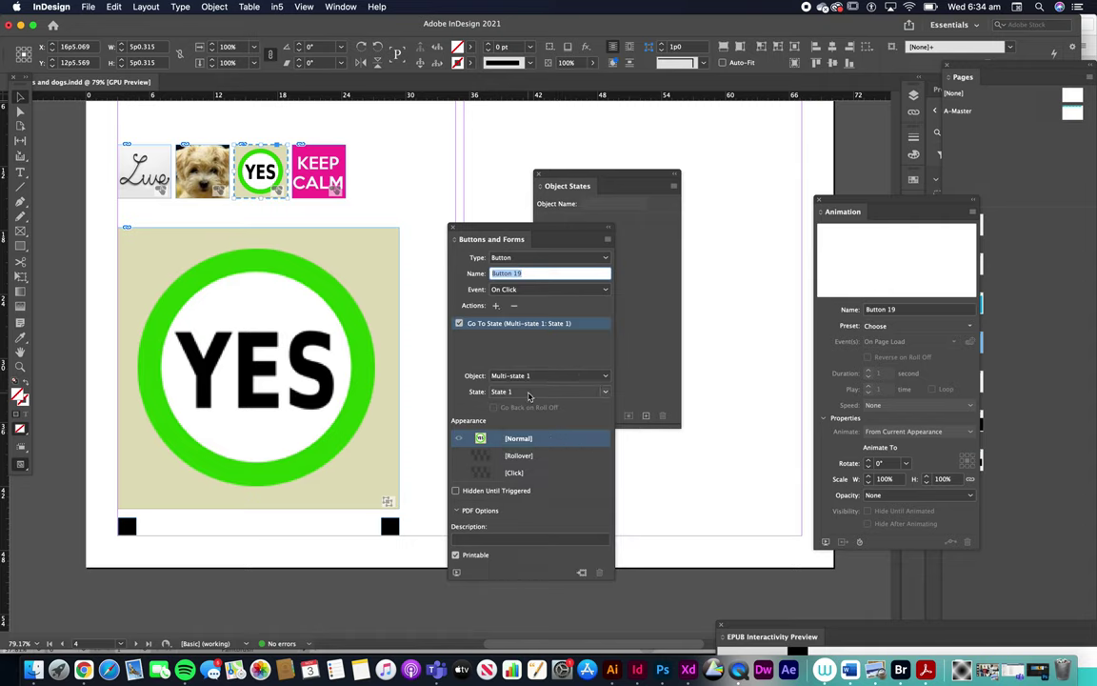
pyautogui.click(530, 393)
pyautogui.click(531, 460)
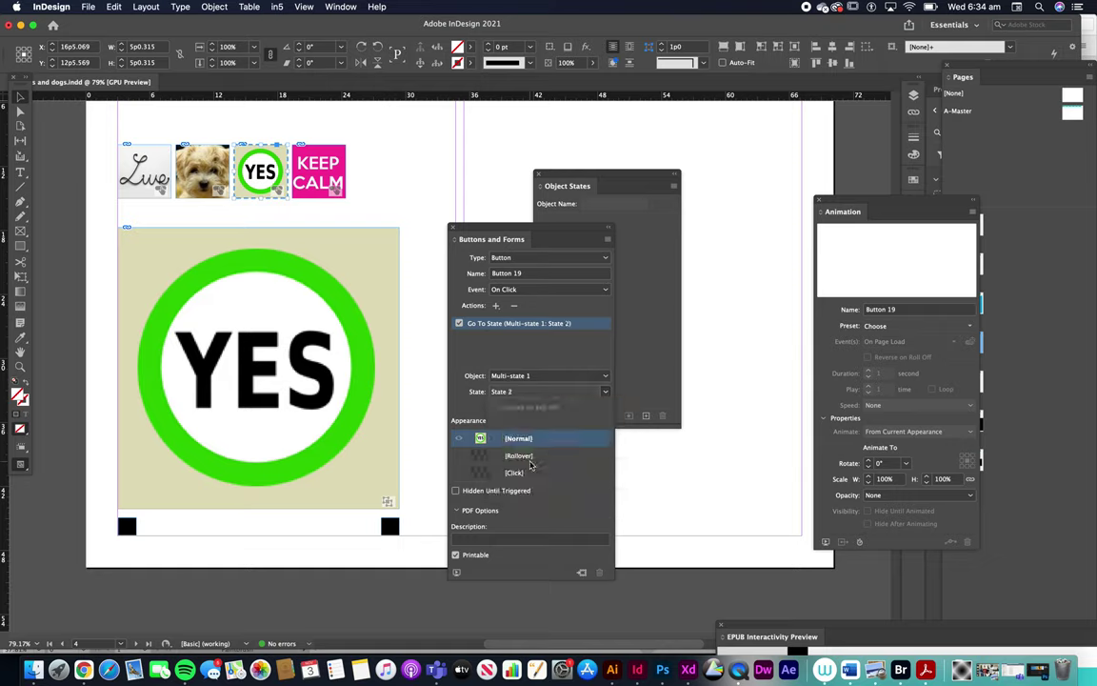
# Step: Give the KEEP CALM thumbnail button a Go To State action set to State 1
pyautogui.click(332, 168)
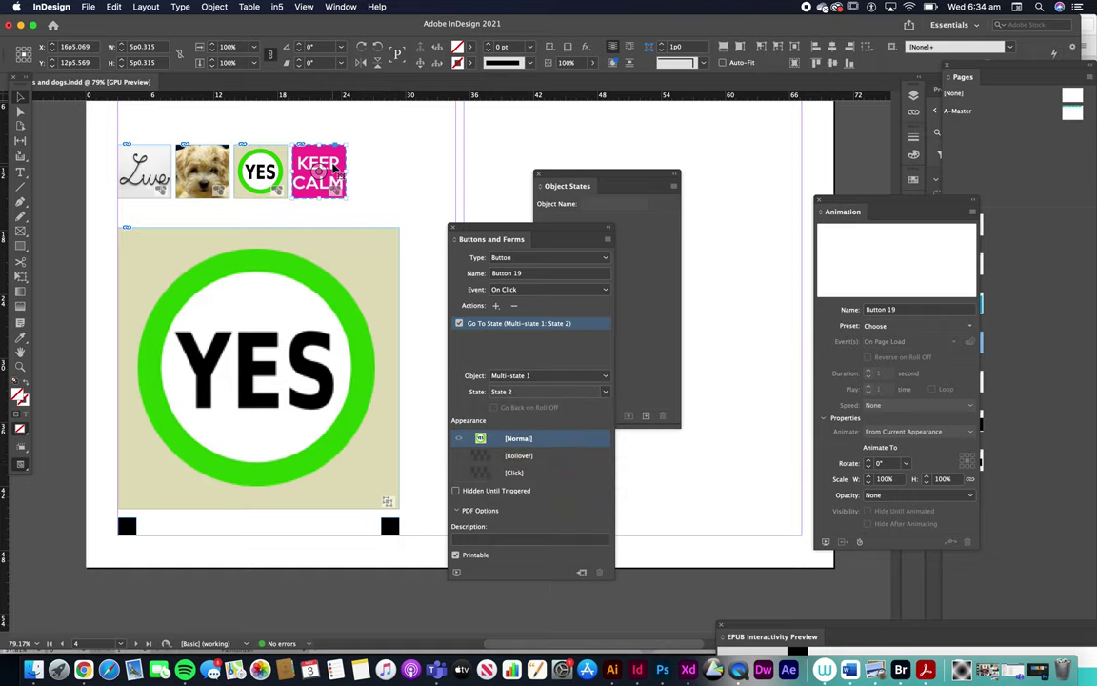
pyautogui.click(495, 305)
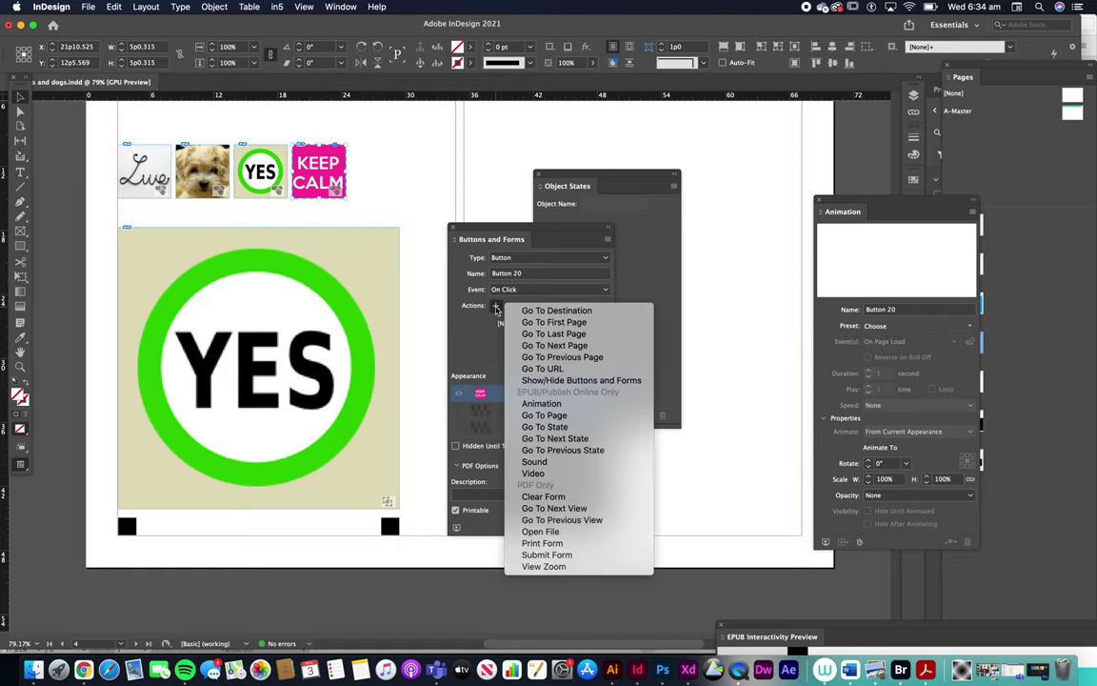
pyautogui.click(526, 428)
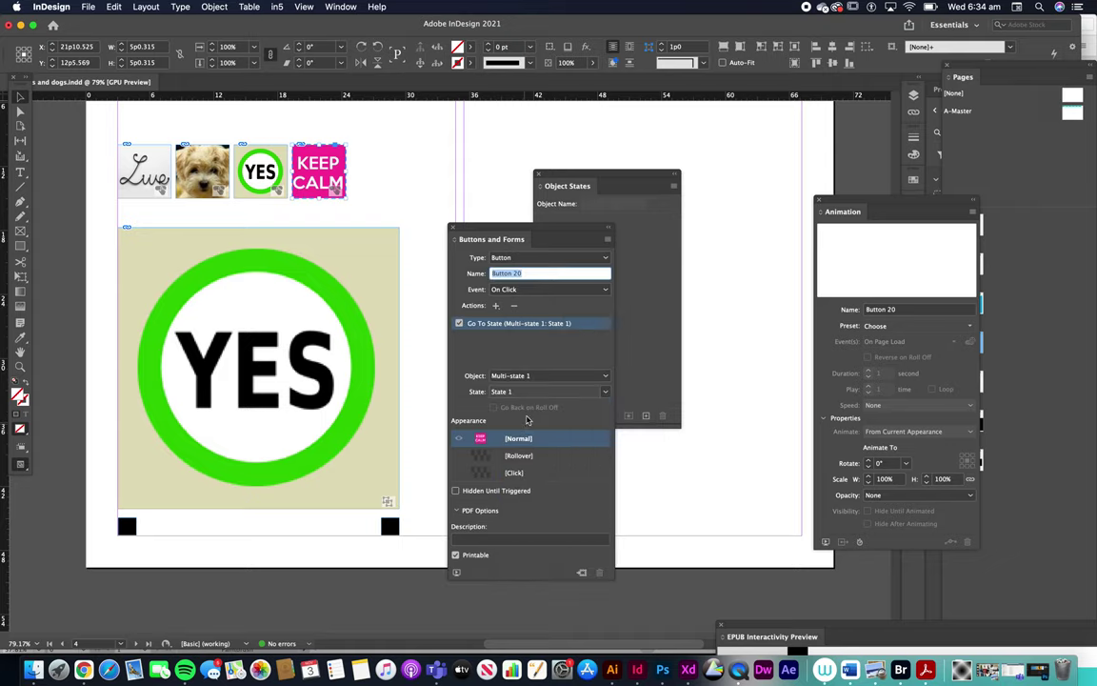
pyautogui.click(536, 392)
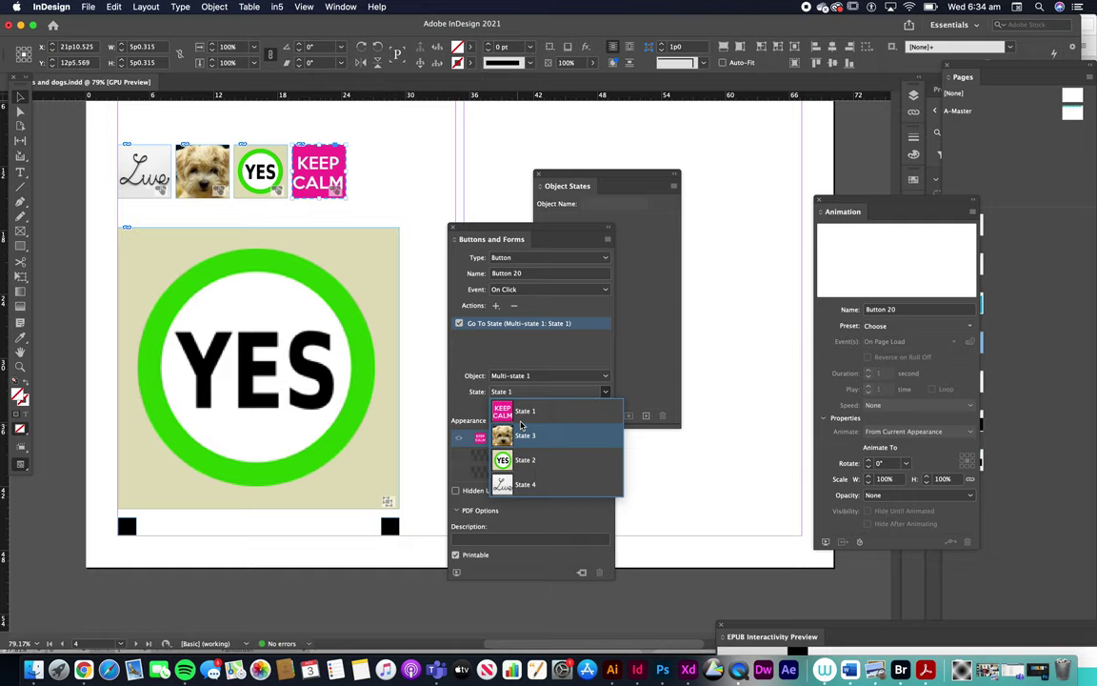
pyautogui.click(524, 410)
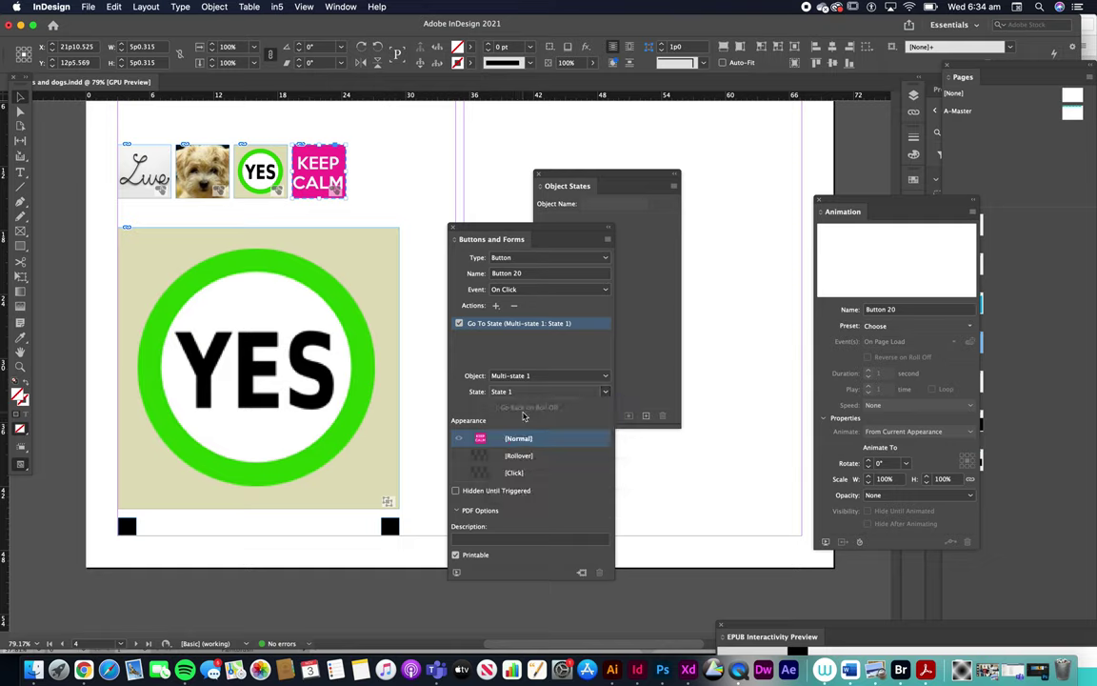
pyautogui.click(399, 193)
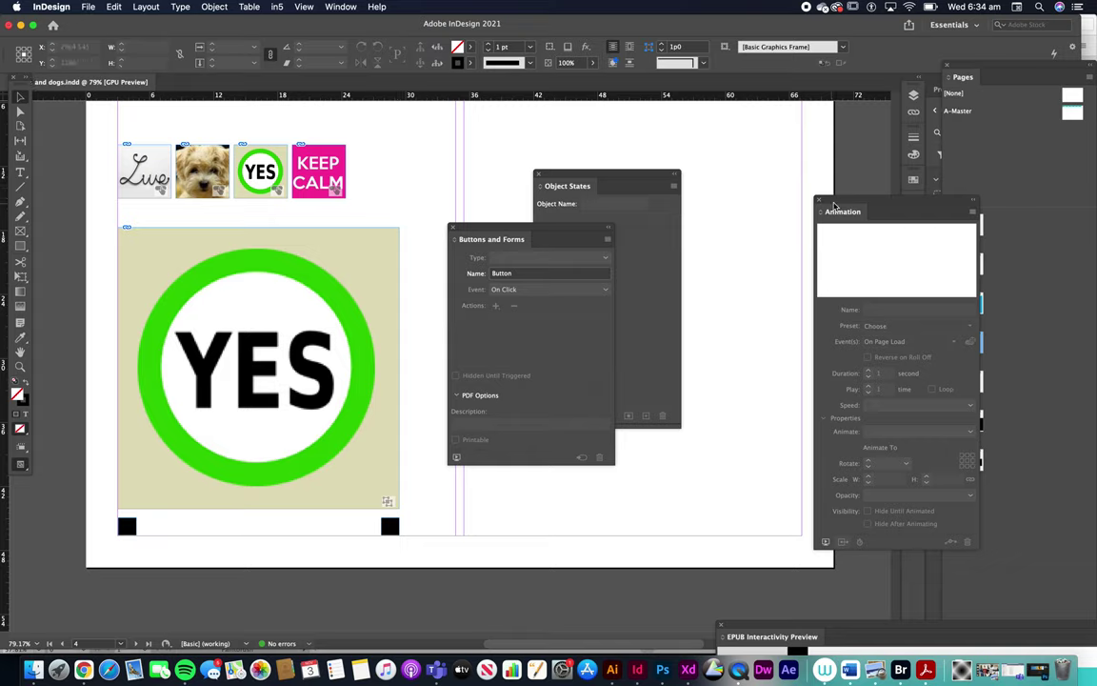
# Step: Clear the workspace by closing the Buttons and Forms and Object States panels
pyautogui.moveTo(837, 201); pyautogui.dragTo(741, 142)
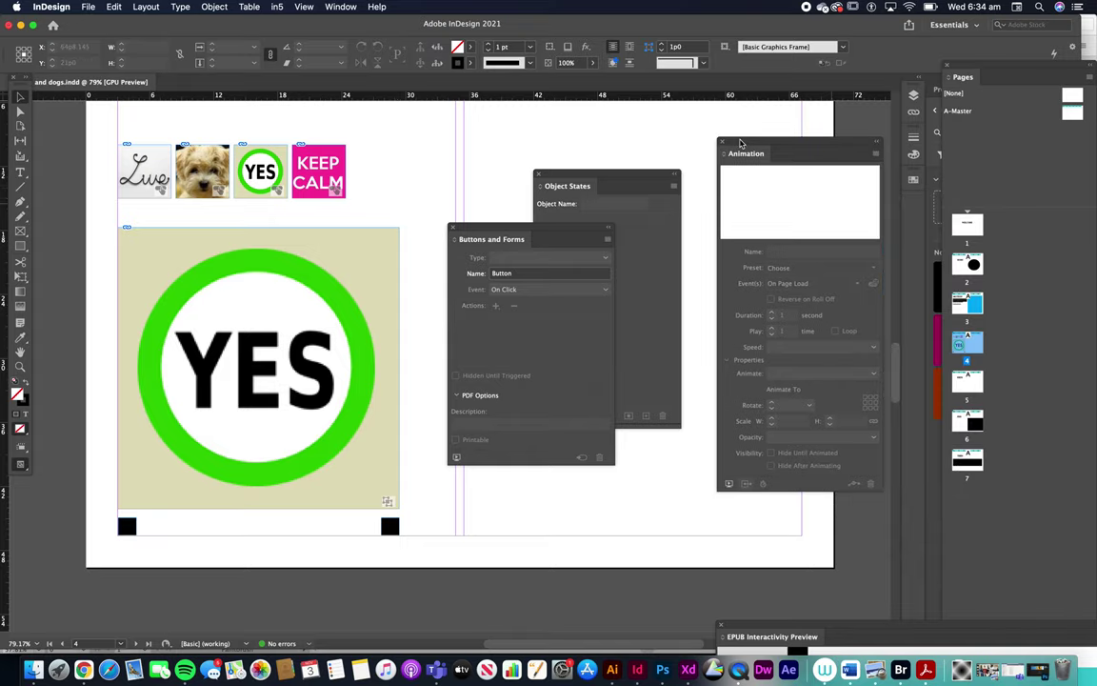
pyautogui.click(455, 229)
pyautogui.click(536, 174)
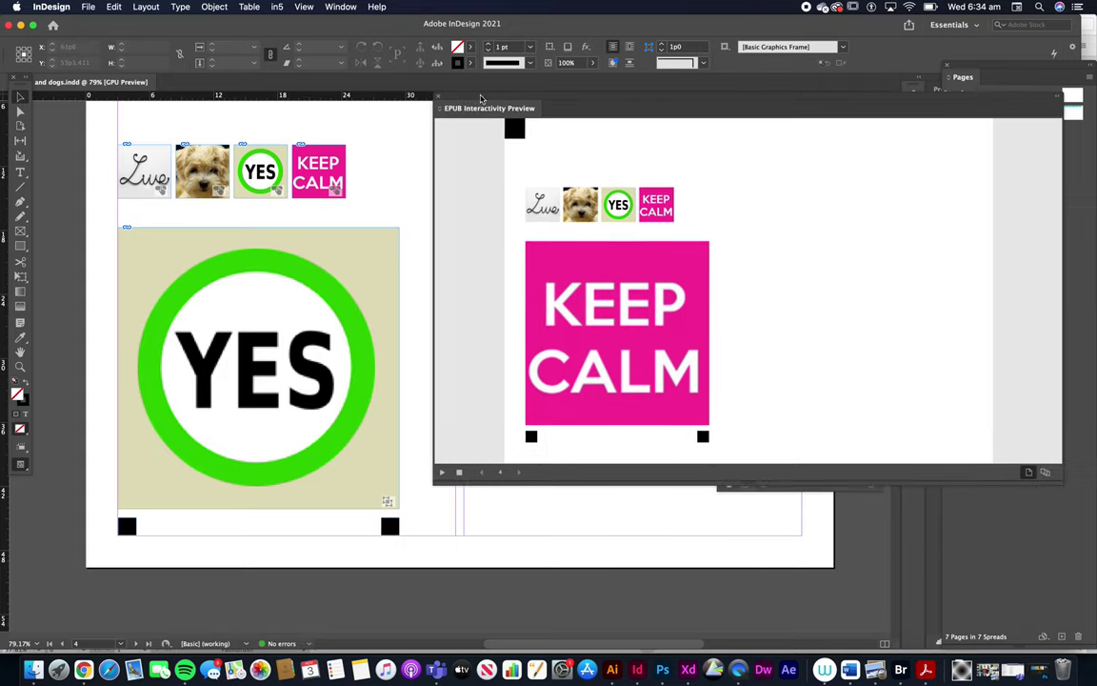
# Step: In the EPUB preview, advance the slideshow three images with the right arrow, then step back two
pyautogui.click(703, 438)
pyautogui.click(703, 437)
pyautogui.click(703, 437)
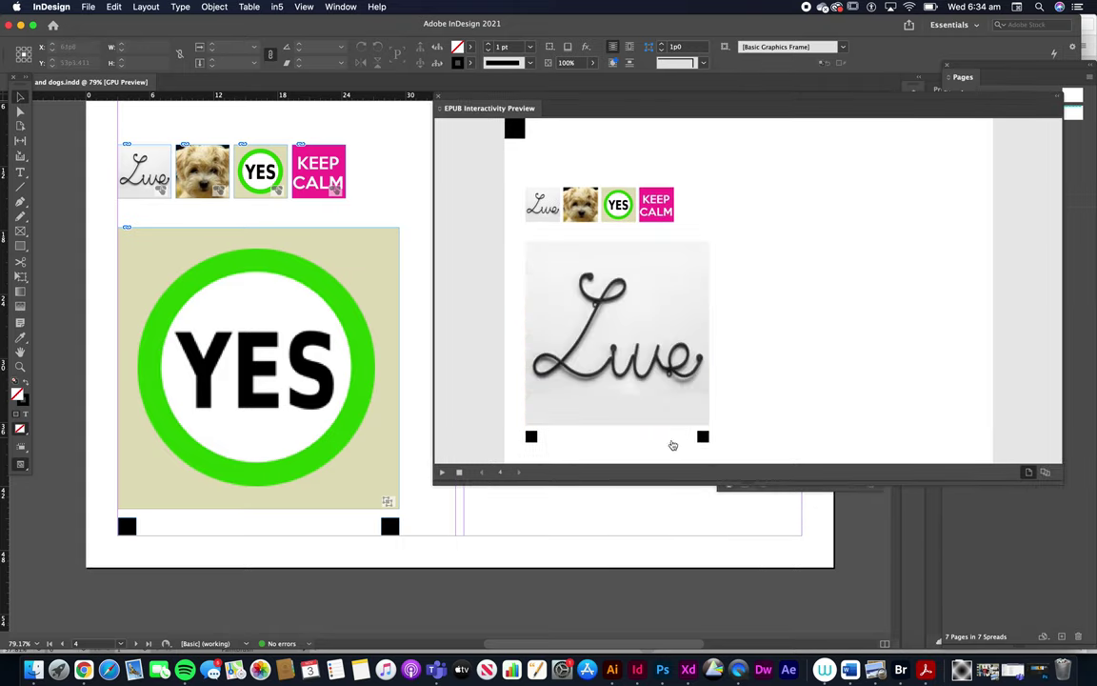
pyautogui.click(533, 439)
pyautogui.click(534, 439)
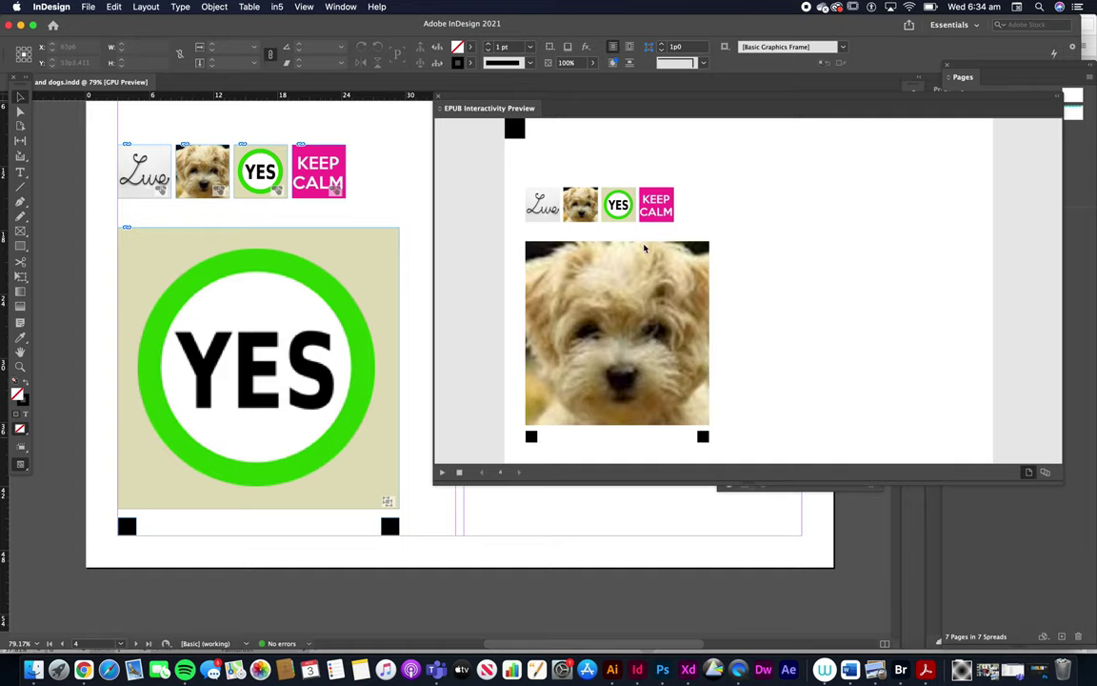
# Step: Test the thumbnails by jumping to the KEEP CALM, YES, puppy and Live images
pyautogui.click(582, 192)
pyautogui.click(621, 208)
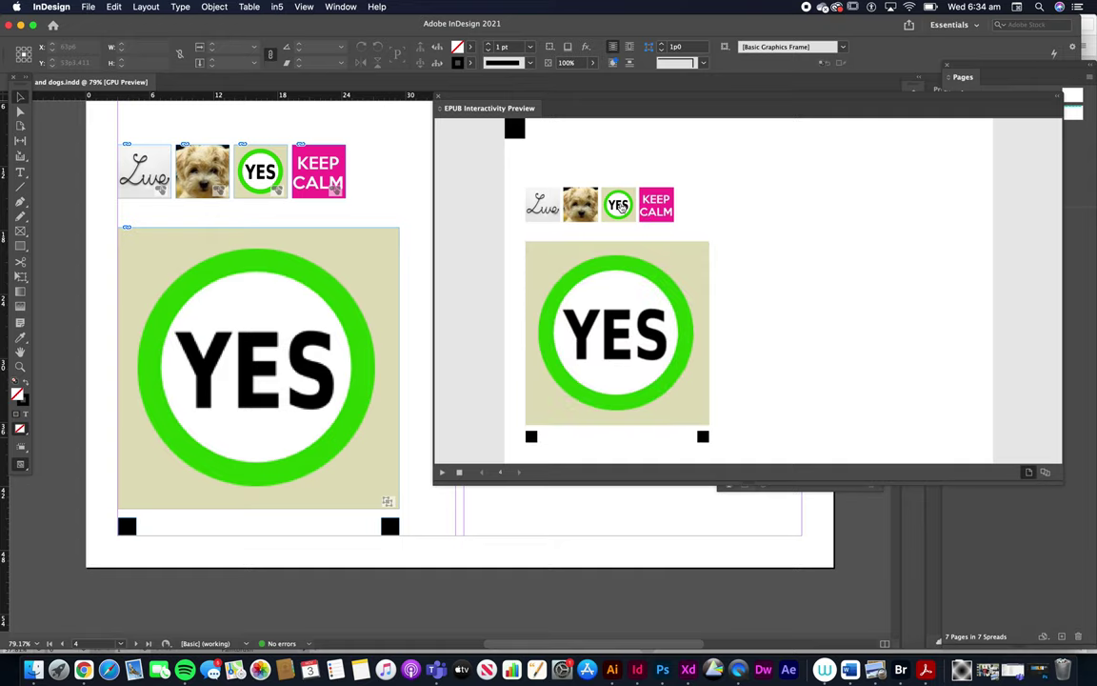
pyautogui.click(581, 205)
pyautogui.click(546, 207)
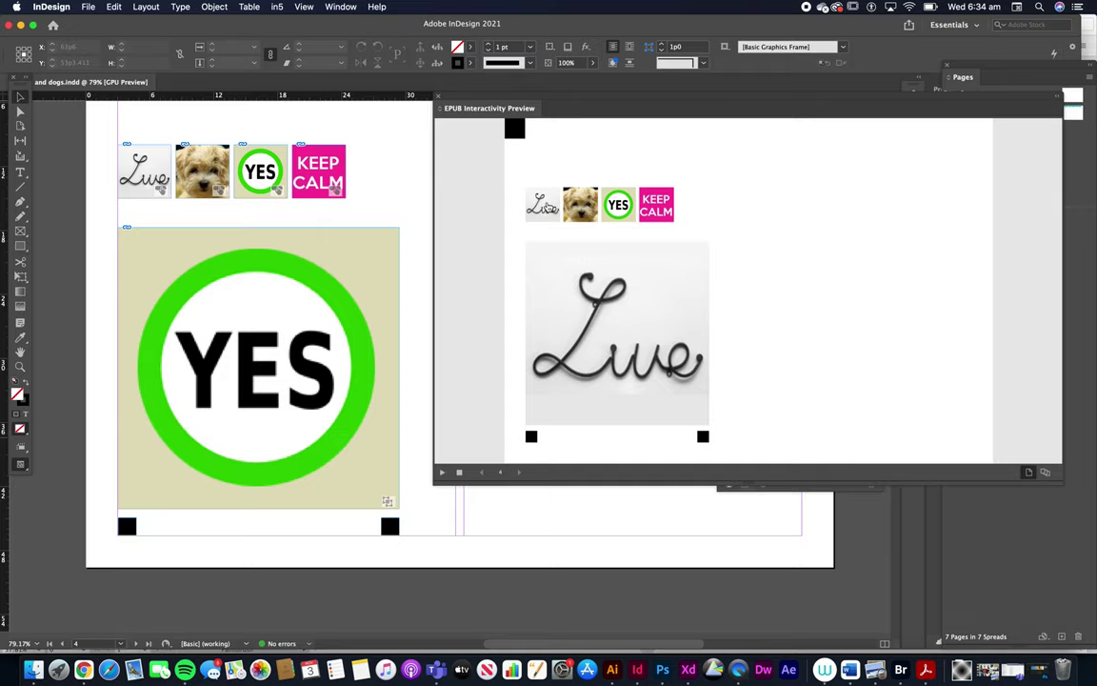